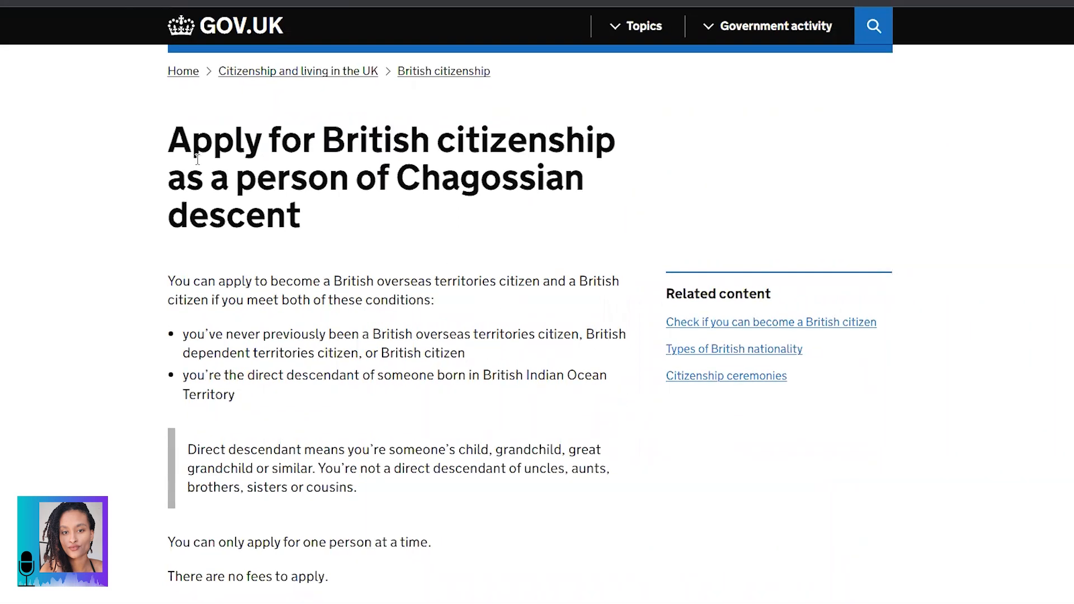
# Step: Read the page title, the two eligibility conditions and the direct descendant definition
pyautogui.moveTo(204, 150); pyautogui.dragTo(321, 224)
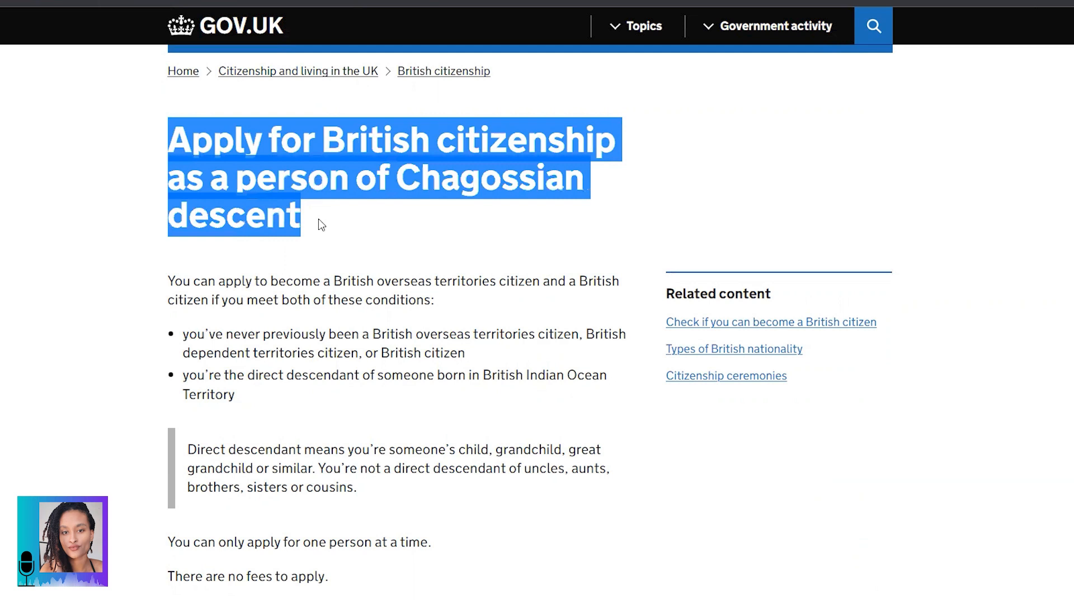
pyautogui.click(320, 224)
pyautogui.scroll(-3, 319, 224)
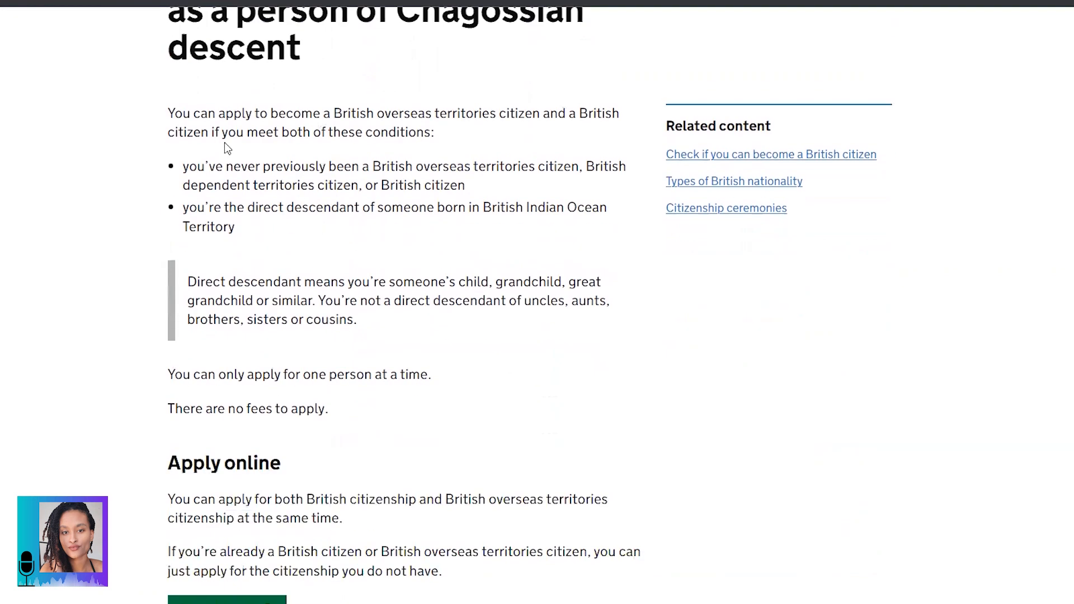
pyautogui.moveTo(170, 113); pyautogui.dragTo(472, 140)
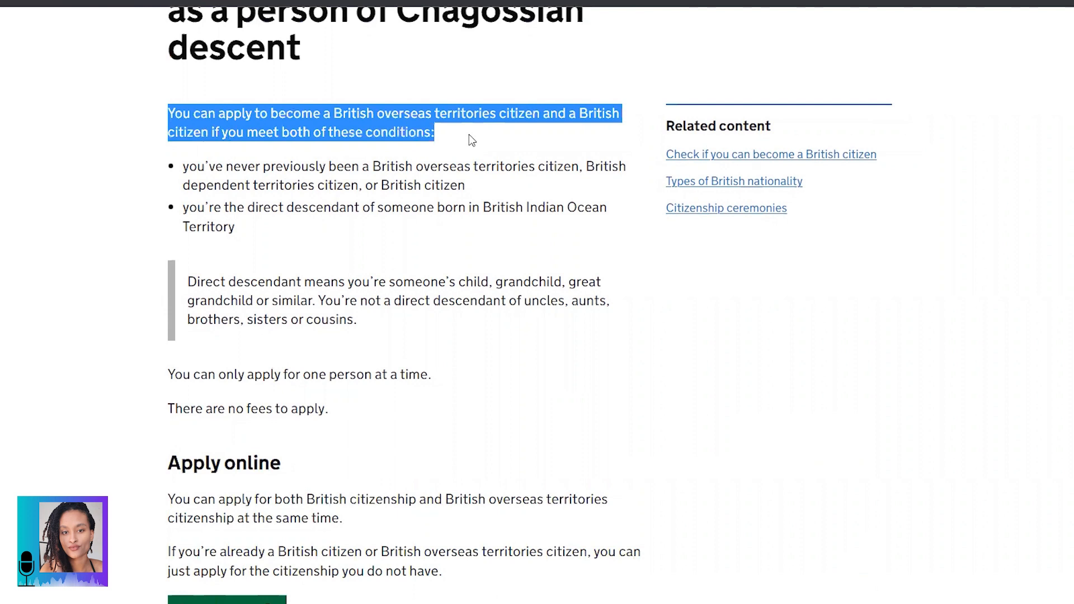
pyautogui.click(356, 180)
pyautogui.moveTo(180, 168); pyautogui.dragTo(487, 196)
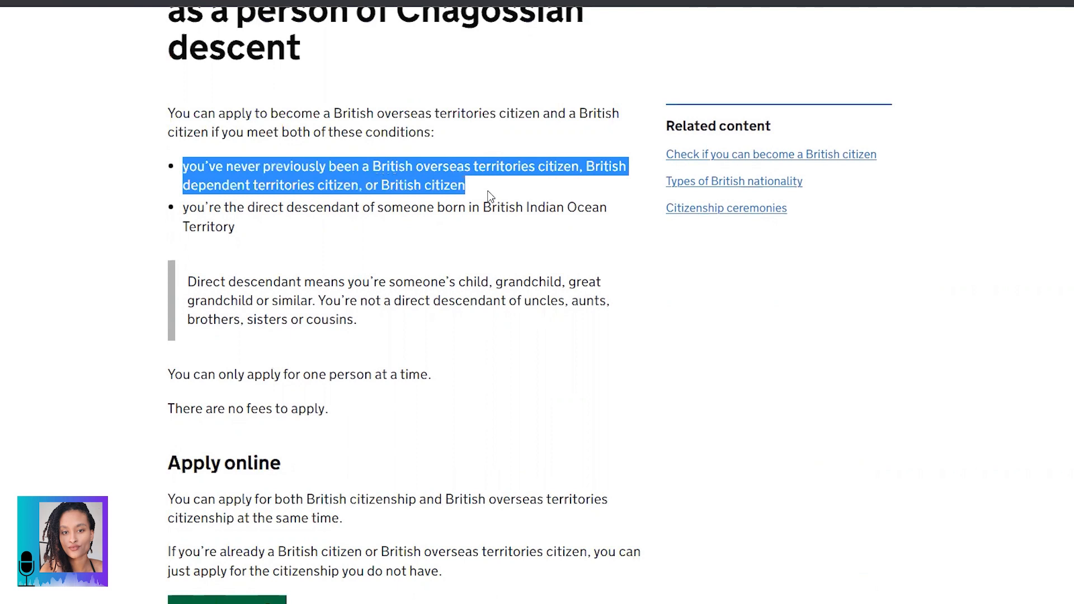
pyautogui.moveTo(183, 206); pyautogui.dragTo(287, 235)
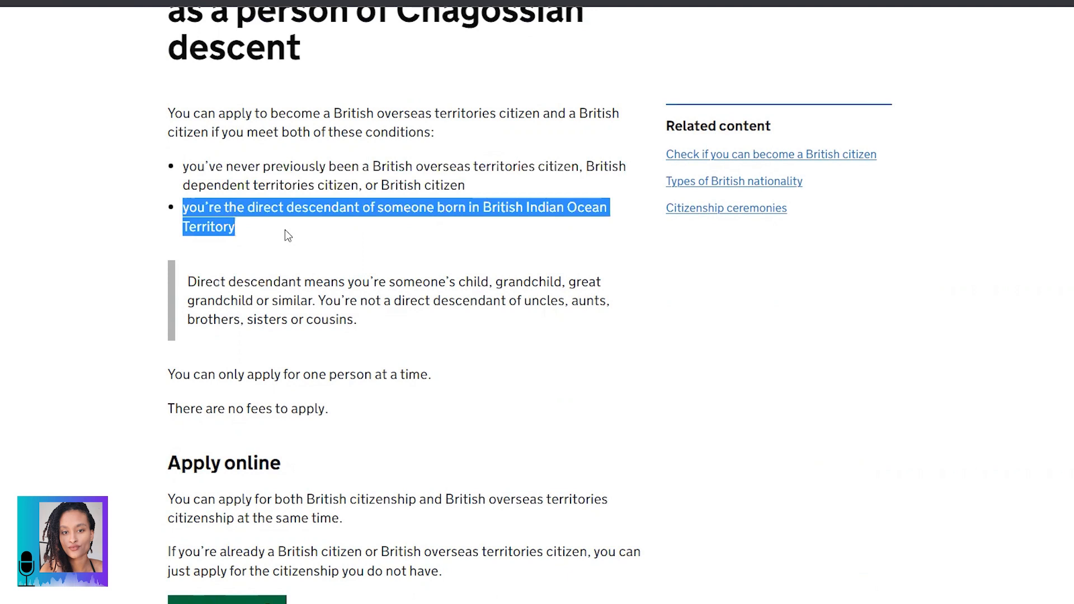
pyautogui.click(285, 230)
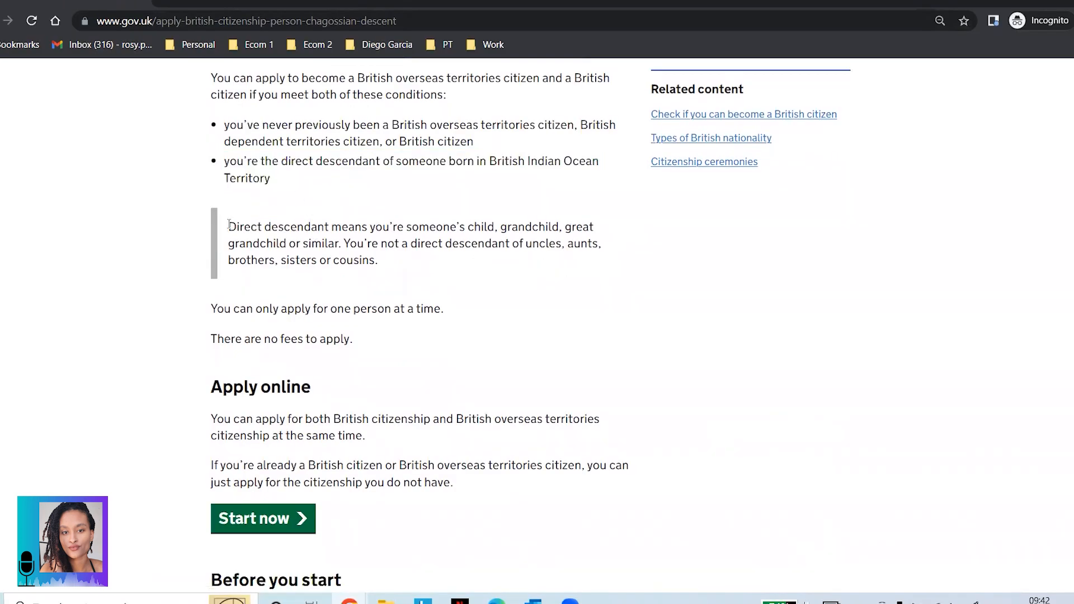
pyautogui.moveTo(229, 224); pyautogui.dragTo(402, 273)
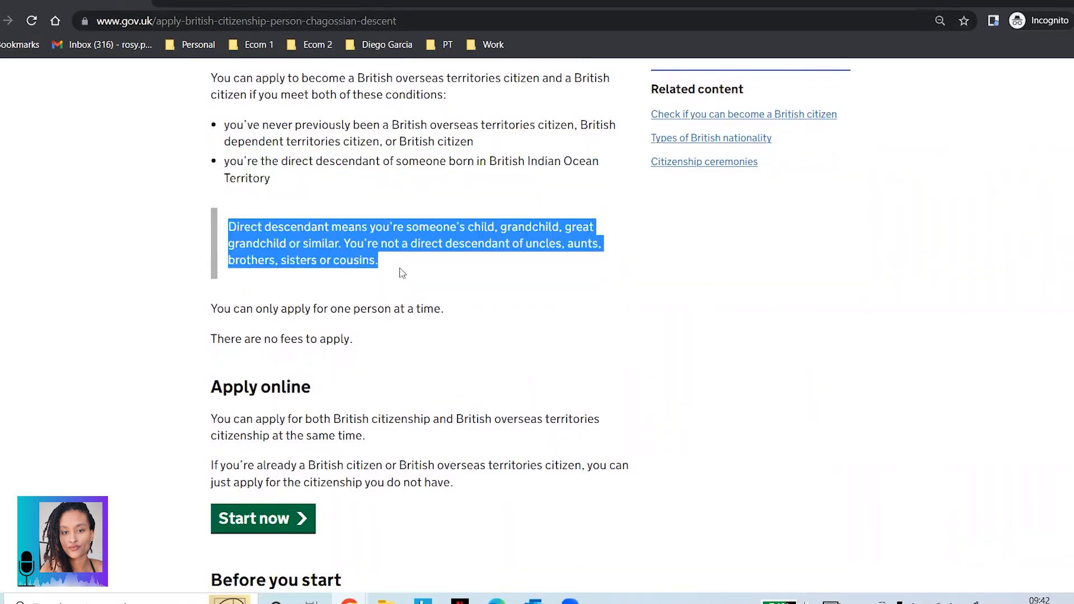
# Step: Review the one-person-at-a-time rule, free application note and Apply online section
pyautogui.scroll(-1, 402, 273)
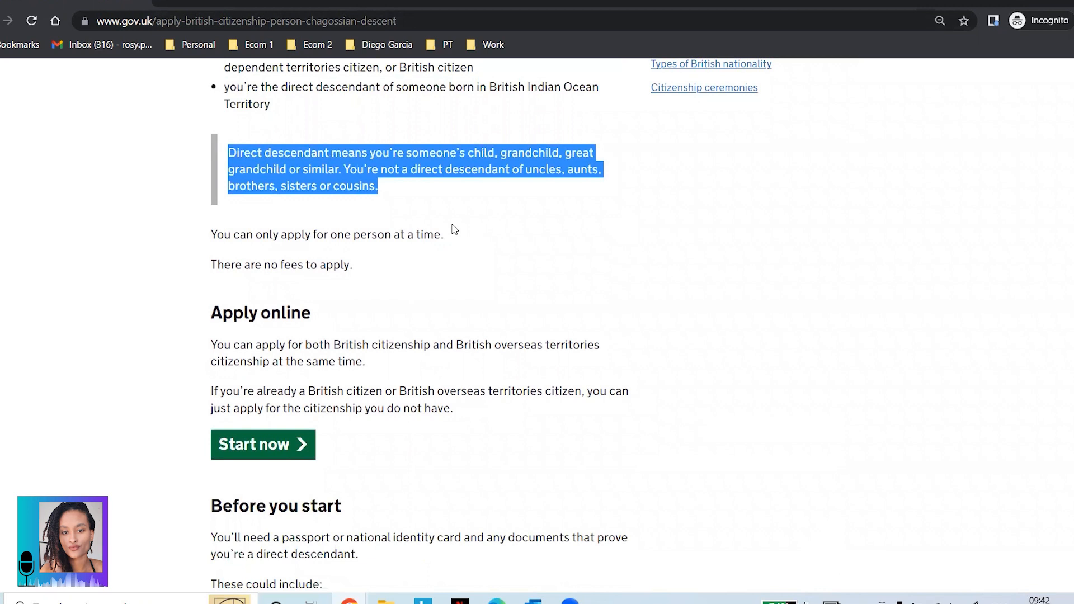
pyautogui.scroll(-1, 453, 230)
pyautogui.click(223, 161)
pyautogui.moveTo(214, 161); pyautogui.dragTo(446, 162)
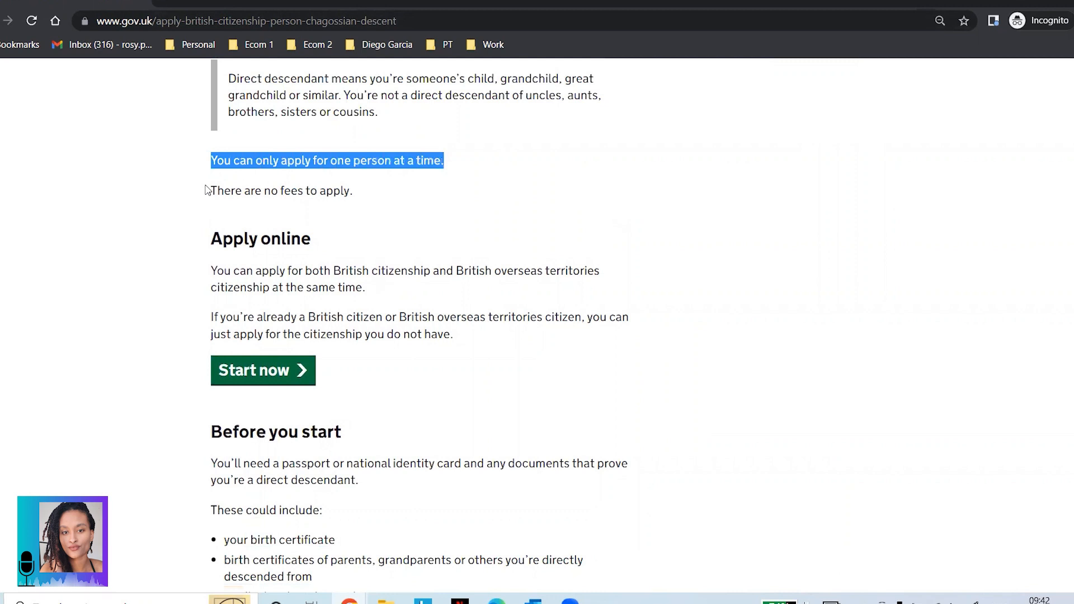
pyautogui.moveTo(206, 191); pyautogui.dragTo(358, 193)
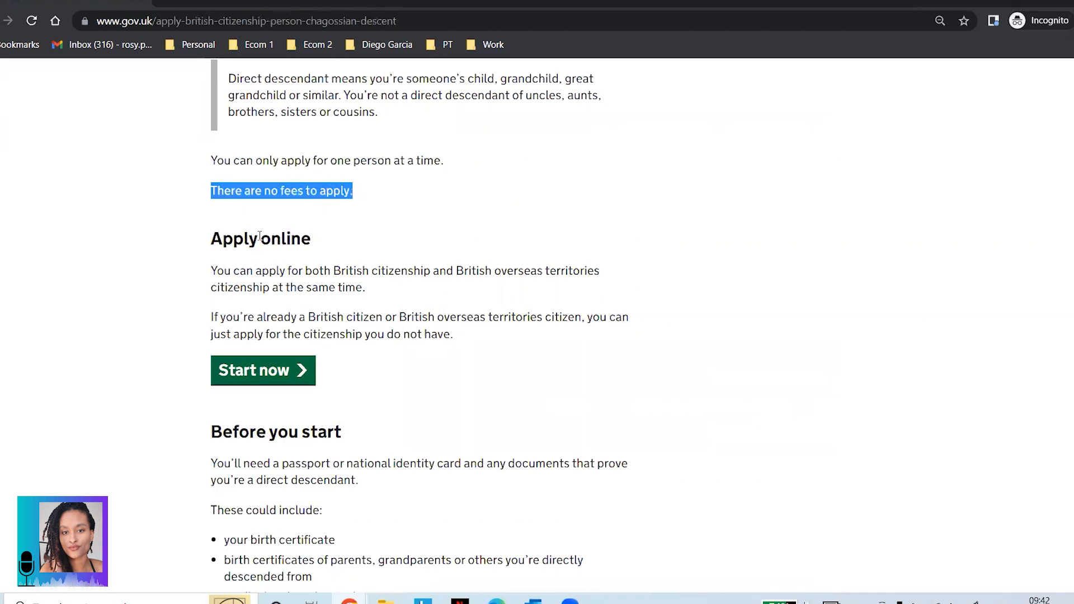
pyautogui.moveTo(209, 239); pyautogui.dragTo(312, 244)
pyautogui.scroll(-1, 312, 244)
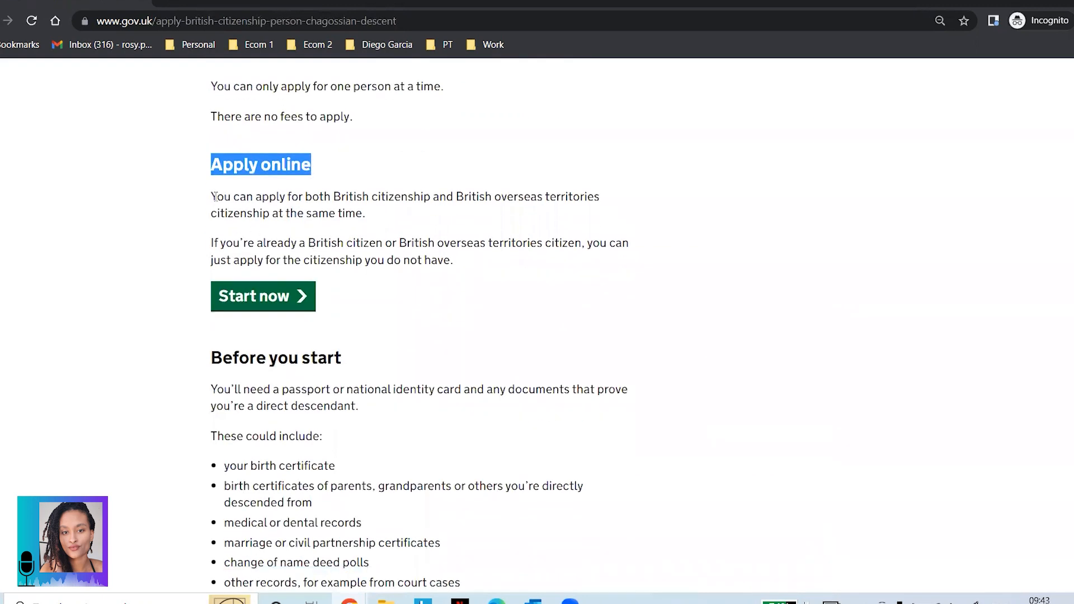
pyautogui.click(214, 193)
pyautogui.moveTo(214, 193); pyautogui.dragTo(365, 213)
pyautogui.moveTo(213, 196); pyautogui.dragTo(375, 221)
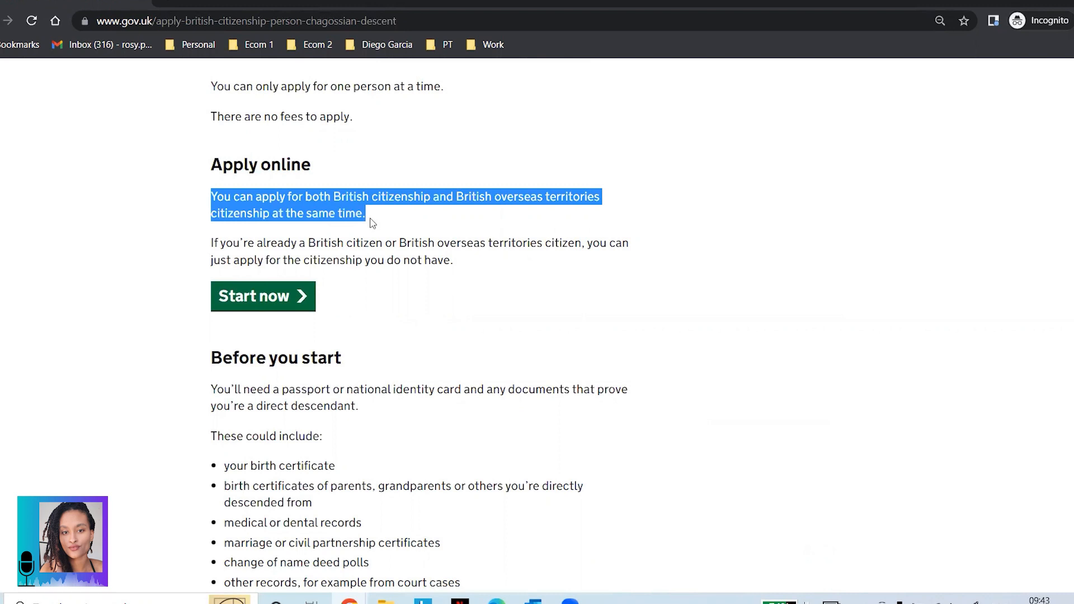
# Step: Read Before you start: passport, birth certificates, parents' certificates and marriage records
pyautogui.scroll(-1, 373, 222)
pyautogui.moveTo(211, 168); pyautogui.dragTo(459, 198)
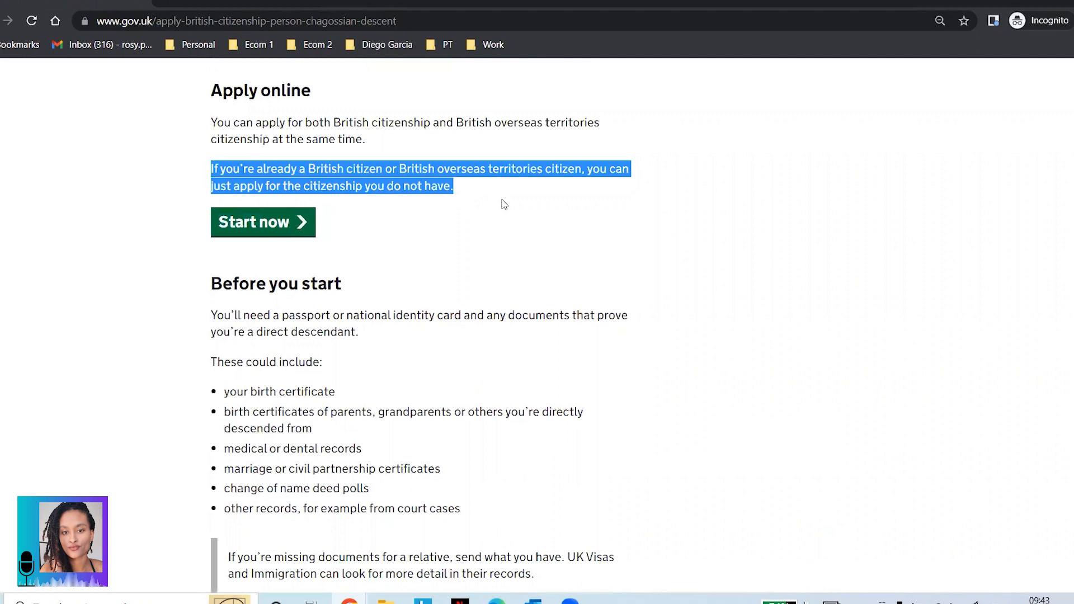
pyautogui.scroll(-1, 504, 204)
pyautogui.click(255, 218)
pyautogui.scroll(-1, 238, 217)
pyautogui.moveTo(215, 127); pyautogui.dragTo(360, 137)
pyautogui.moveTo(214, 167); pyautogui.dragTo(398, 188)
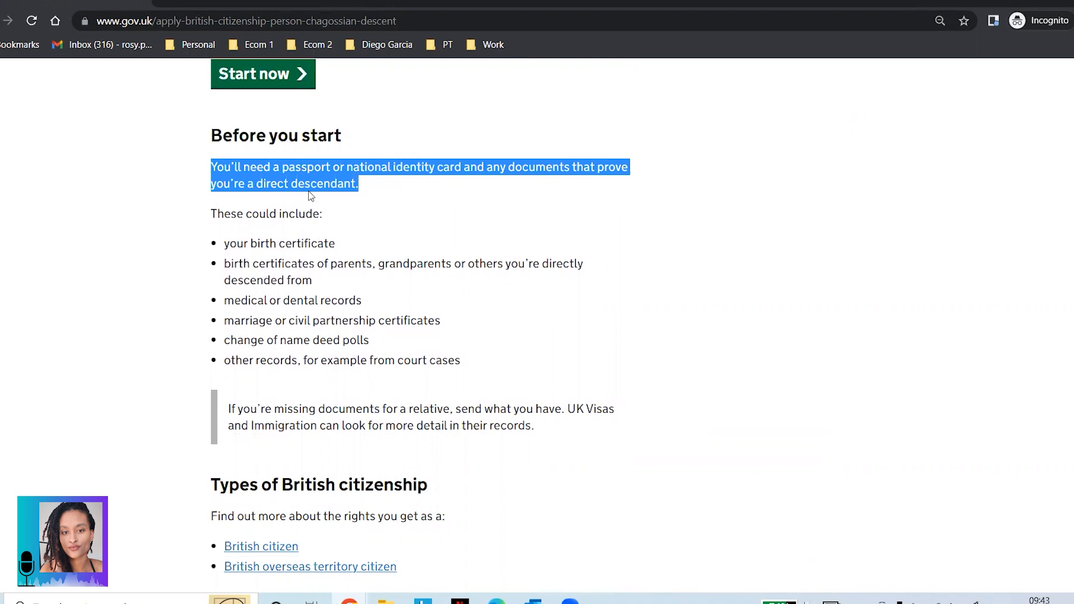
pyautogui.moveTo(213, 214); pyautogui.dragTo(343, 211)
pyautogui.moveTo(225, 244); pyautogui.dragTo(336, 247)
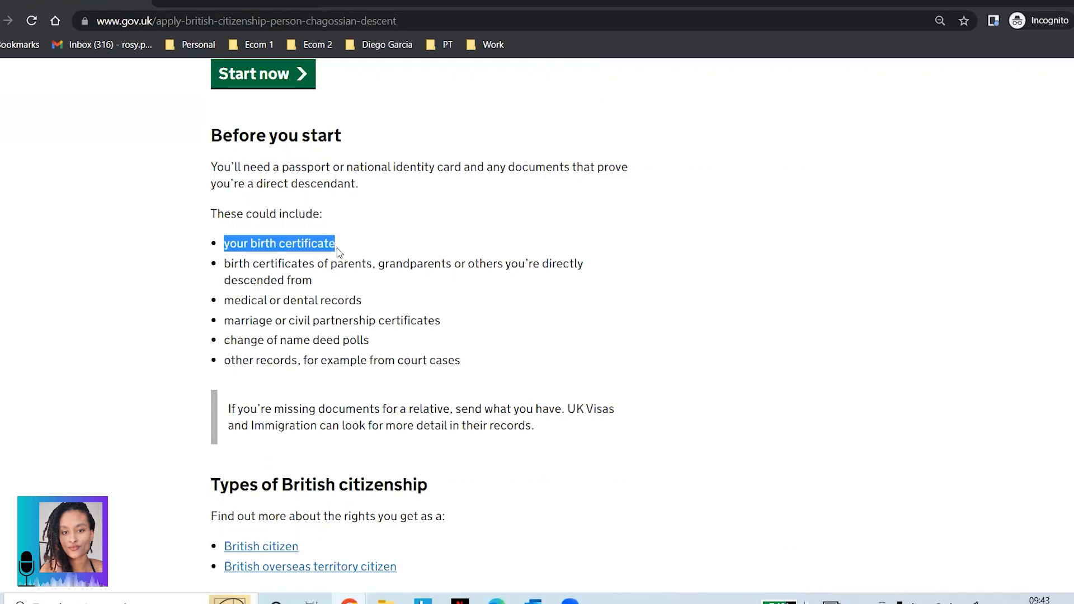
pyautogui.click(226, 263)
pyautogui.moveTo(227, 263); pyautogui.dragTo(446, 266)
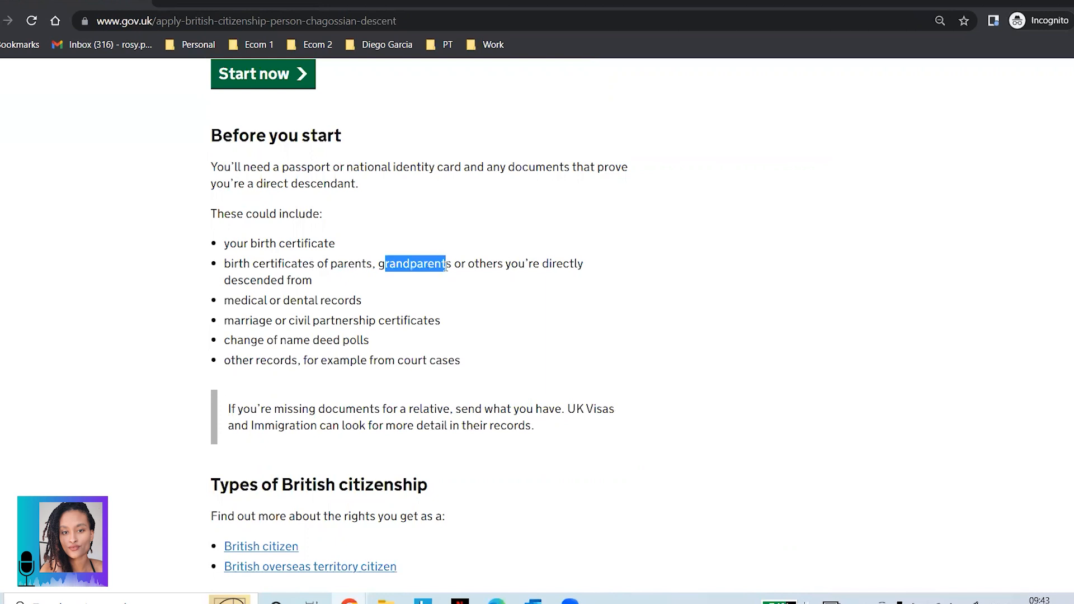
pyautogui.click(242, 276)
pyautogui.moveTo(230, 278); pyautogui.dragTo(287, 279)
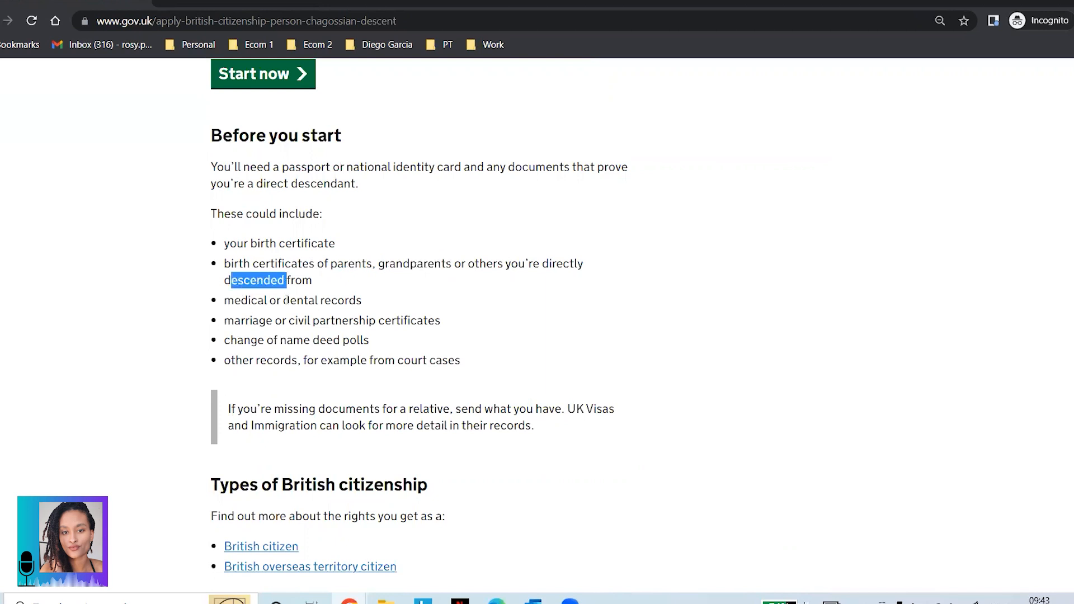
pyautogui.moveTo(224, 322); pyautogui.dragTo(440, 324)
# Step: Review the deed poll and other records items and the missing relative documents note
pyautogui.scroll(-3, 440, 324)
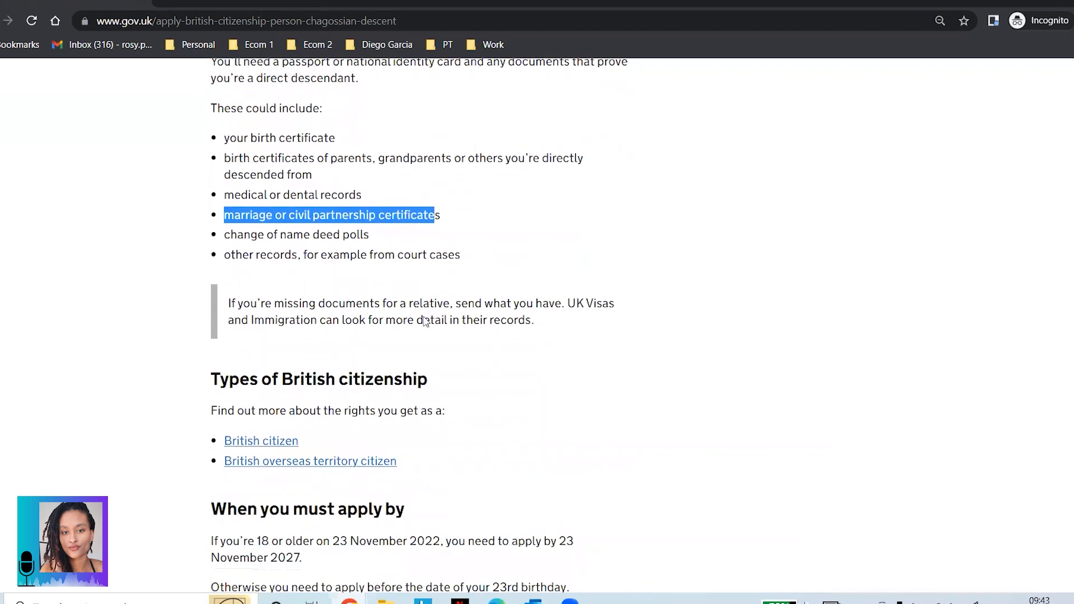
pyautogui.click(227, 189)
pyautogui.moveTo(226, 189); pyautogui.dragTo(377, 196)
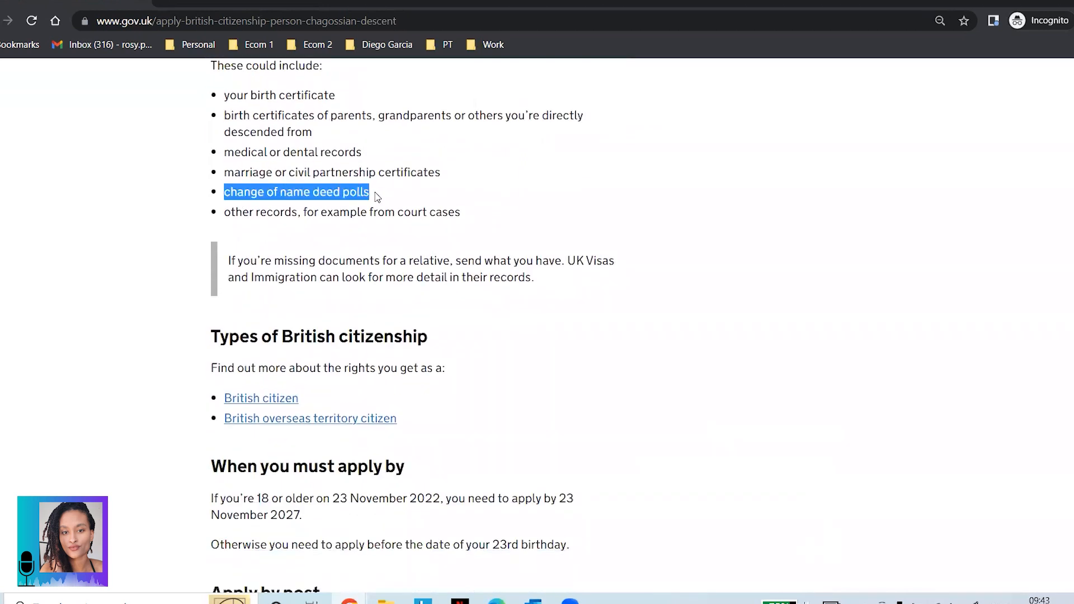
pyautogui.click(233, 212)
pyautogui.moveTo(225, 212); pyautogui.dragTo(470, 220)
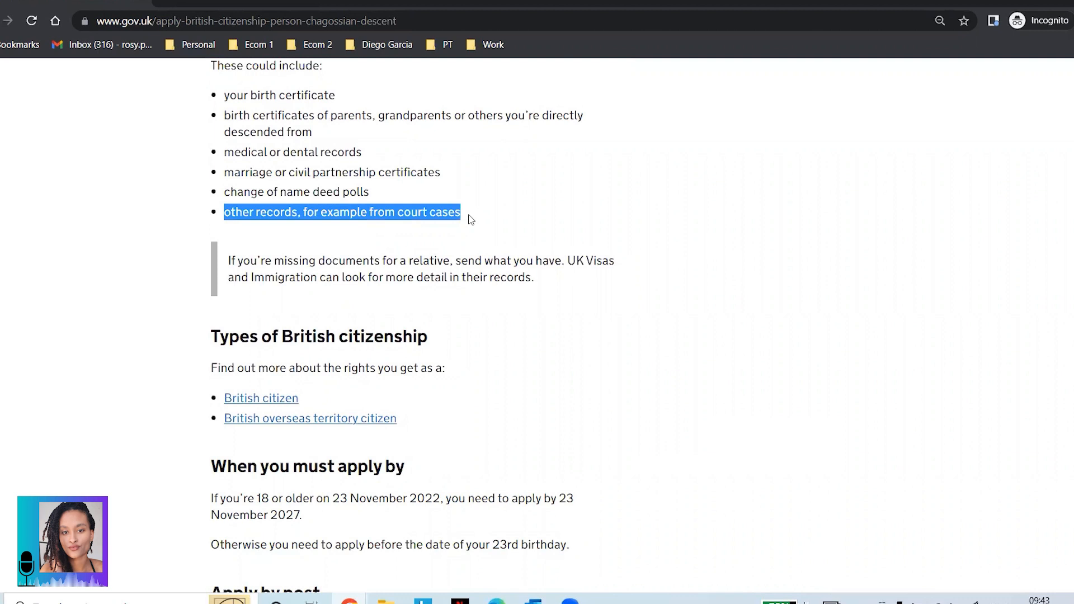
pyautogui.scroll(-1, 472, 219)
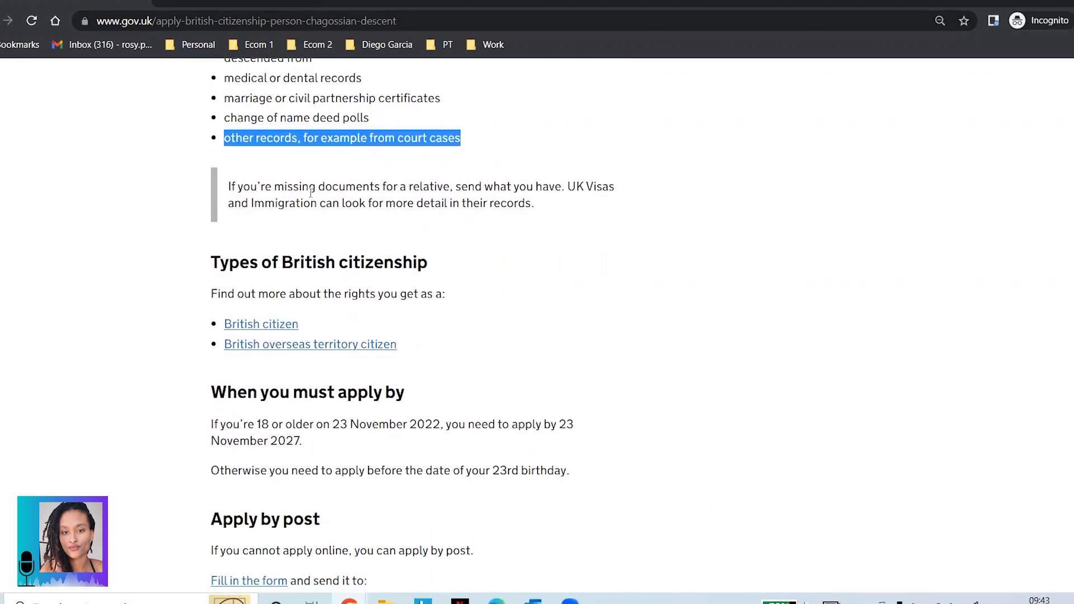
pyautogui.moveTo(228, 187); pyautogui.dragTo(562, 210)
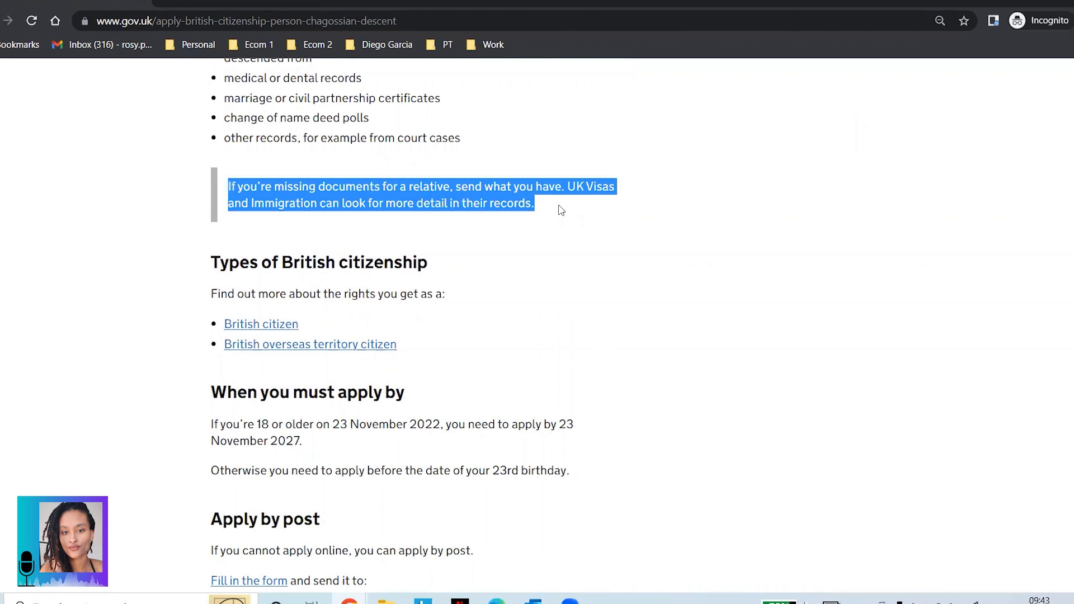
pyautogui.click(487, 216)
# Step: Read Types of British citizenship and the 23 November 2027 and 23rd-birthday deadlines
pyautogui.scroll(-1, 291, 216)
pyautogui.moveTo(215, 183); pyautogui.dragTo(448, 199)
pyautogui.click(231, 219)
pyautogui.moveTo(231, 218); pyautogui.dragTo(468, 225)
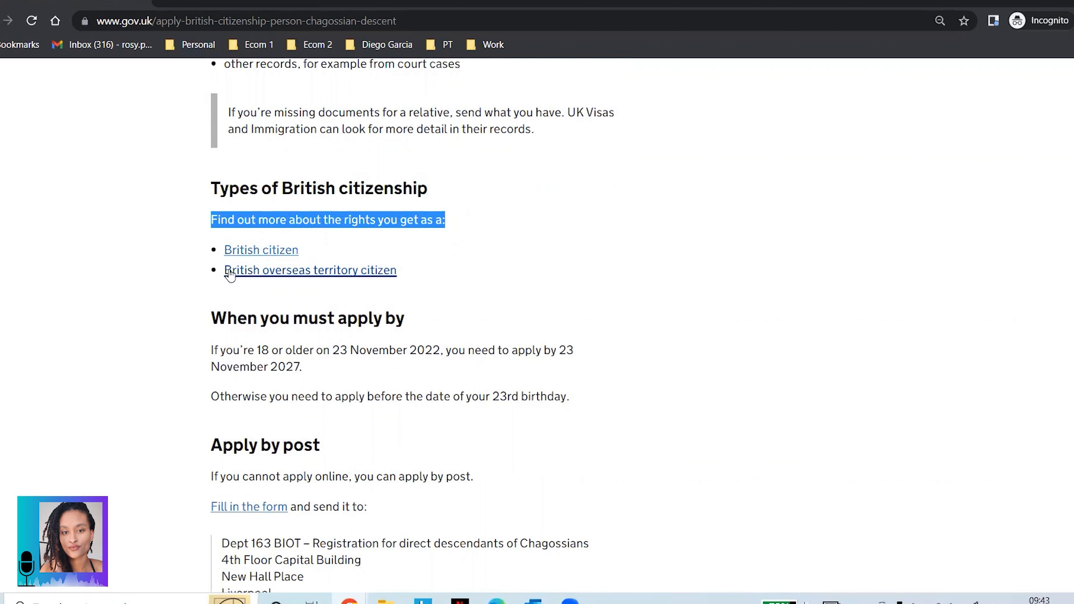
pyautogui.scroll(-2, 230, 274)
pyautogui.moveTo(212, 171); pyautogui.dragTo(405, 171)
pyautogui.moveTo(211, 203); pyautogui.dragTo(303, 217)
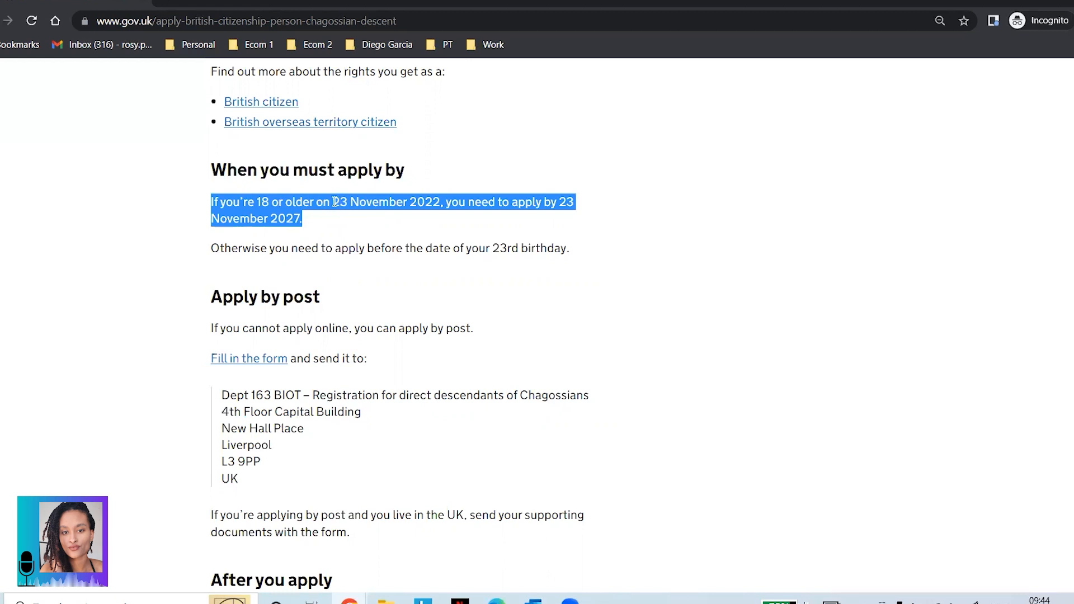
pyautogui.click(352, 201)
pyautogui.moveTo(333, 202); pyautogui.dragTo(442, 202)
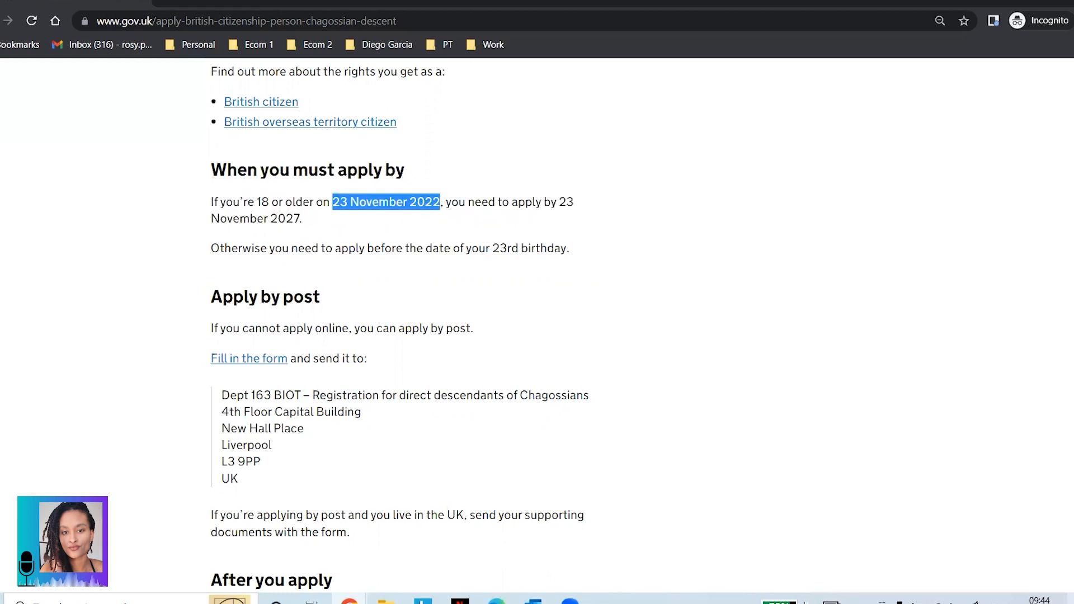
pyautogui.moveTo(1040, 599)
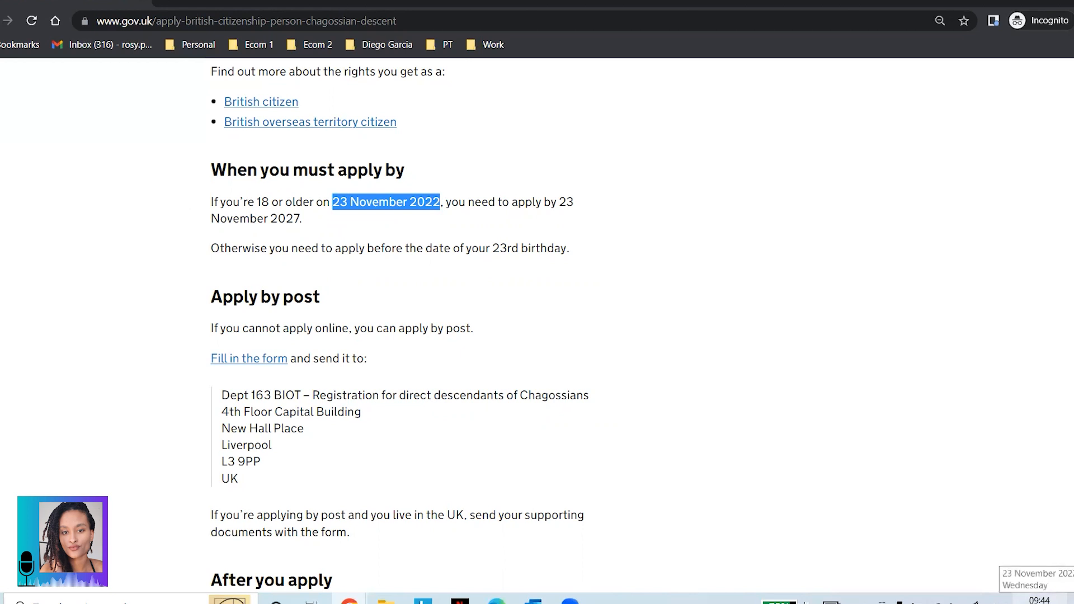
pyautogui.moveTo(558, 202); pyautogui.dragTo(304, 224)
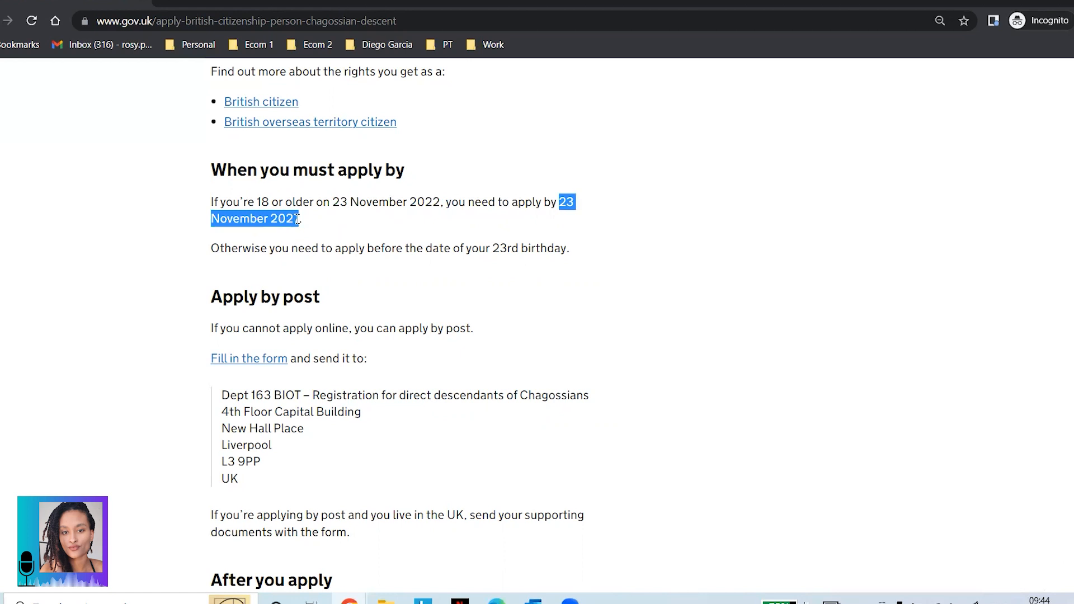
pyautogui.click(290, 219)
pyautogui.moveTo(271, 220); pyautogui.dragTo(300, 221)
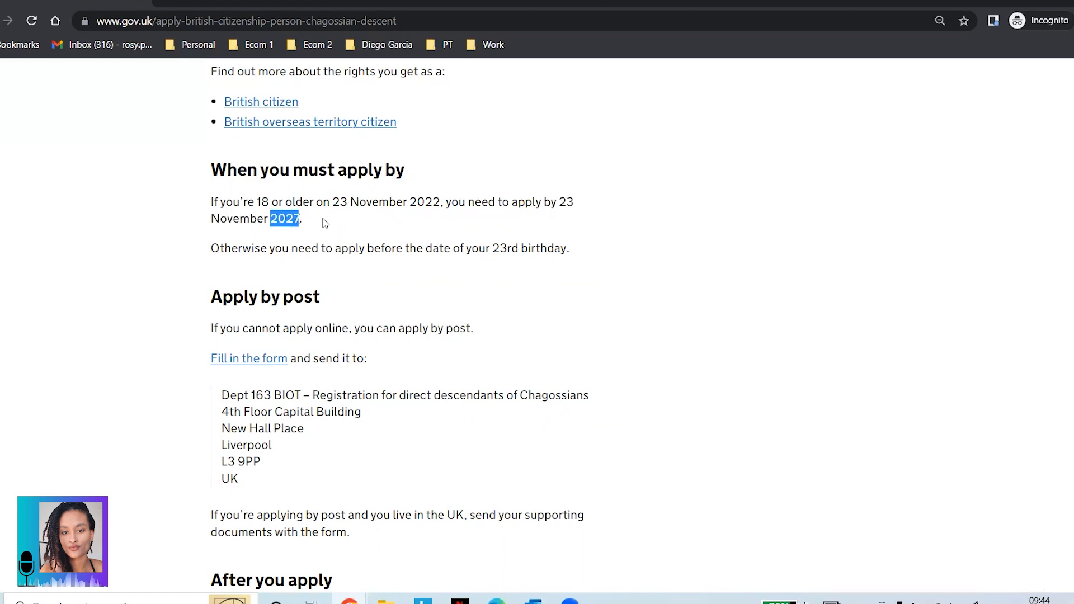
pyautogui.moveTo(561, 205); pyautogui.dragTo(571, 205)
pyautogui.click(571, 204)
pyautogui.moveTo(212, 249); pyautogui.dragTo(585, 249)
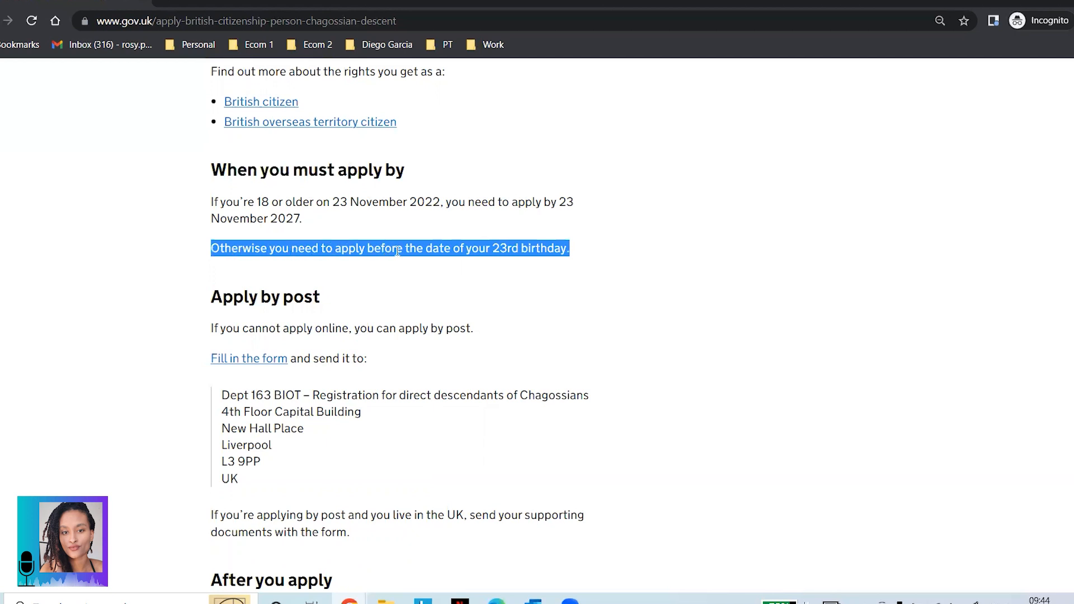
pyautogui.click(534, 252)
# Step: Review Apply by post, the postal address, and After you apply, including the 6-month decision time
pyautogui.scroll(-3, 534, 251)
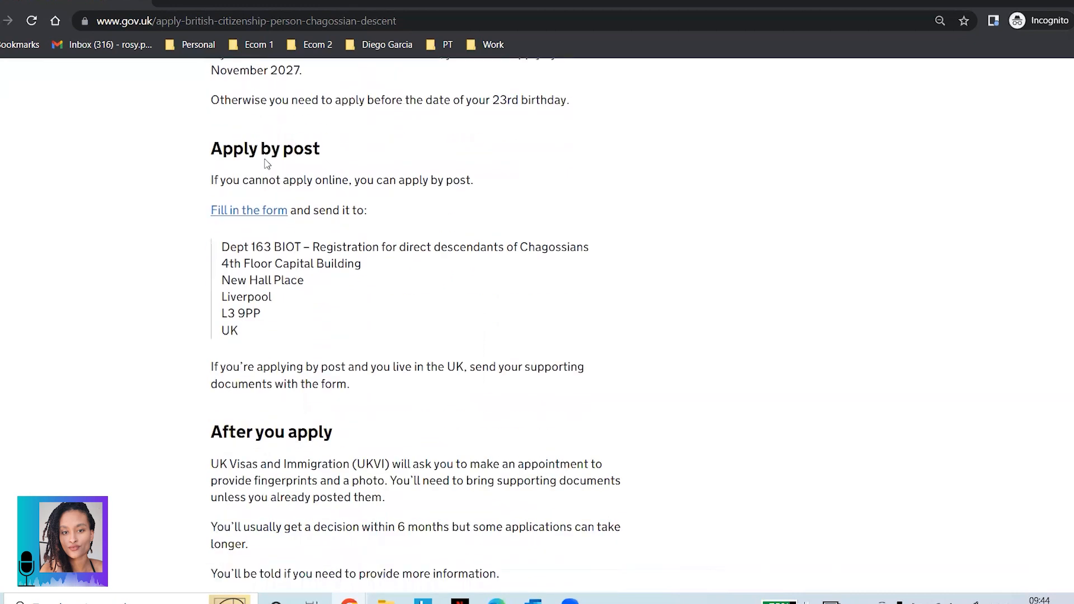
pyautogui.moveTo(211, 149); pyautogui.dragTo(376, 167)
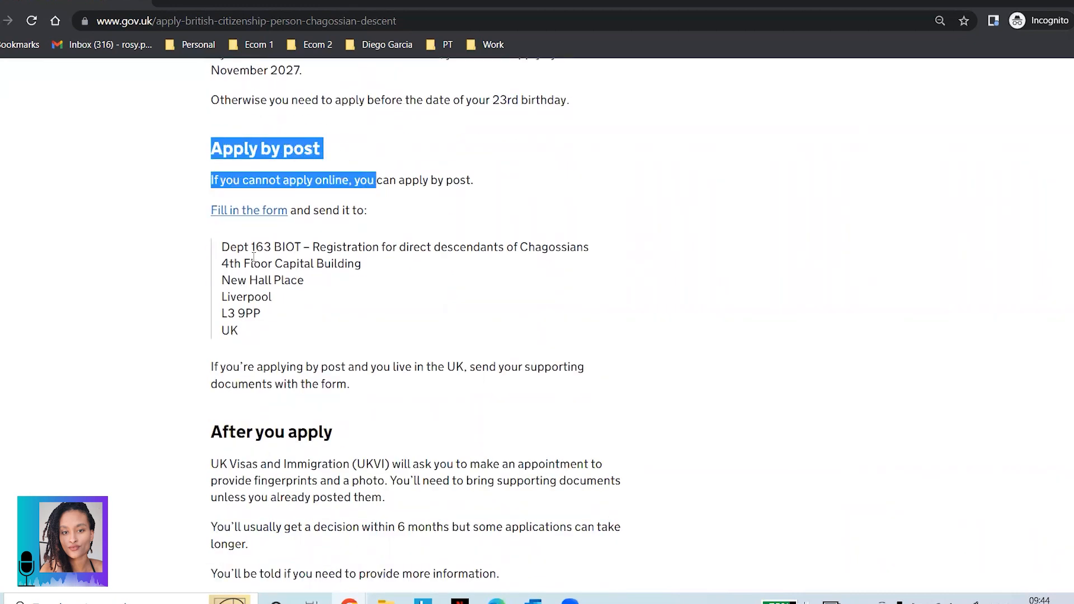
pyautogui.click(418, 178)
pyautogui.moveTo(221, 242); pyautogui.dragTo(267, 334)
pyautogui.click(255, 289)
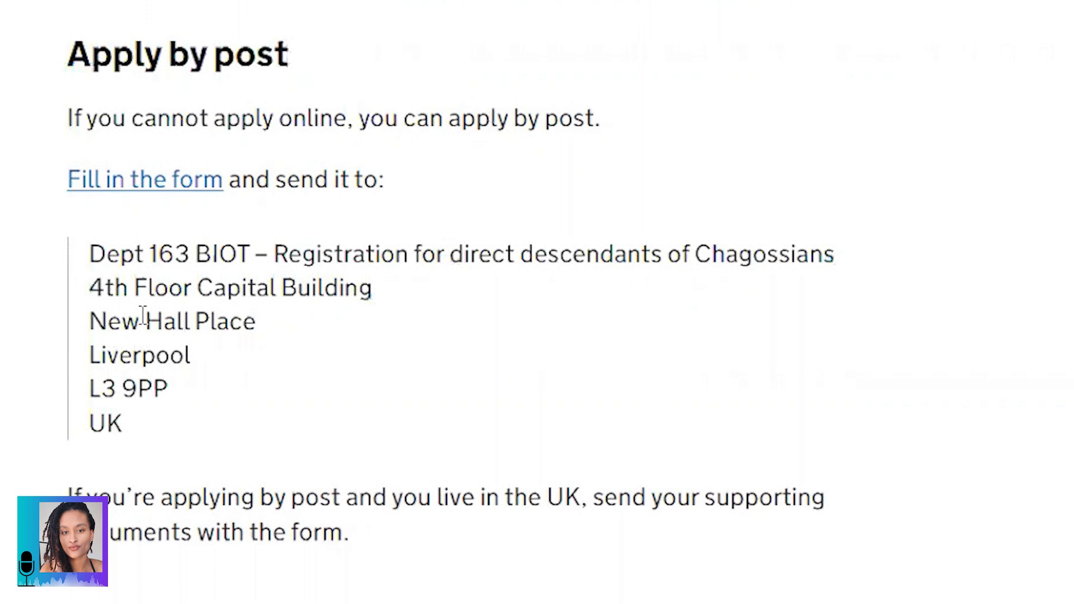
pyautogui.moveTo(70, 499); pyautogui.dragTo(328, 538)
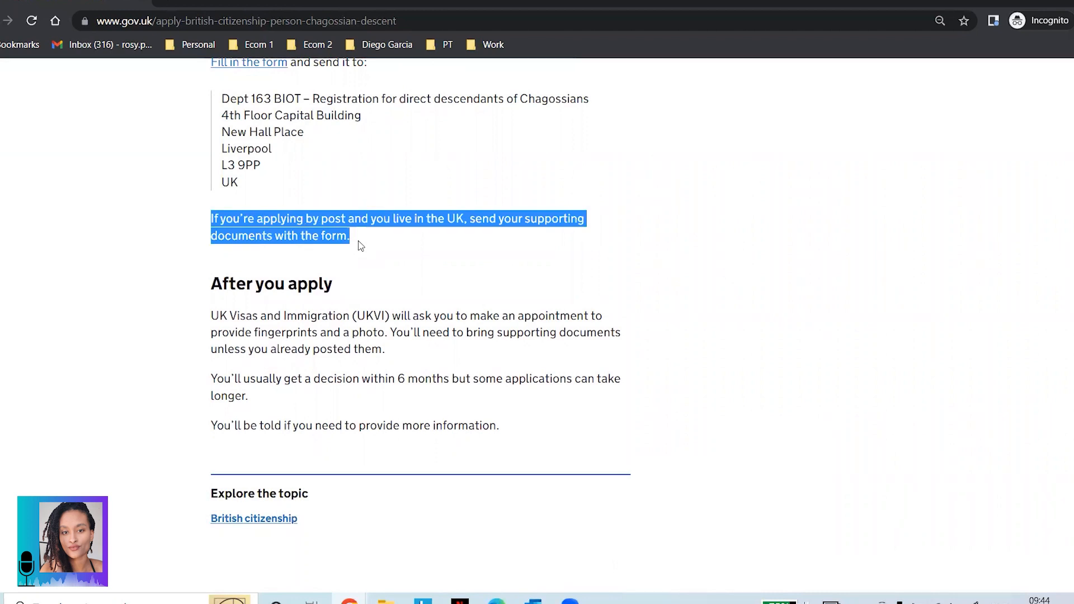
pyautogui.scroll(-3, 358, 241)
pyautogui.click(211, 144)
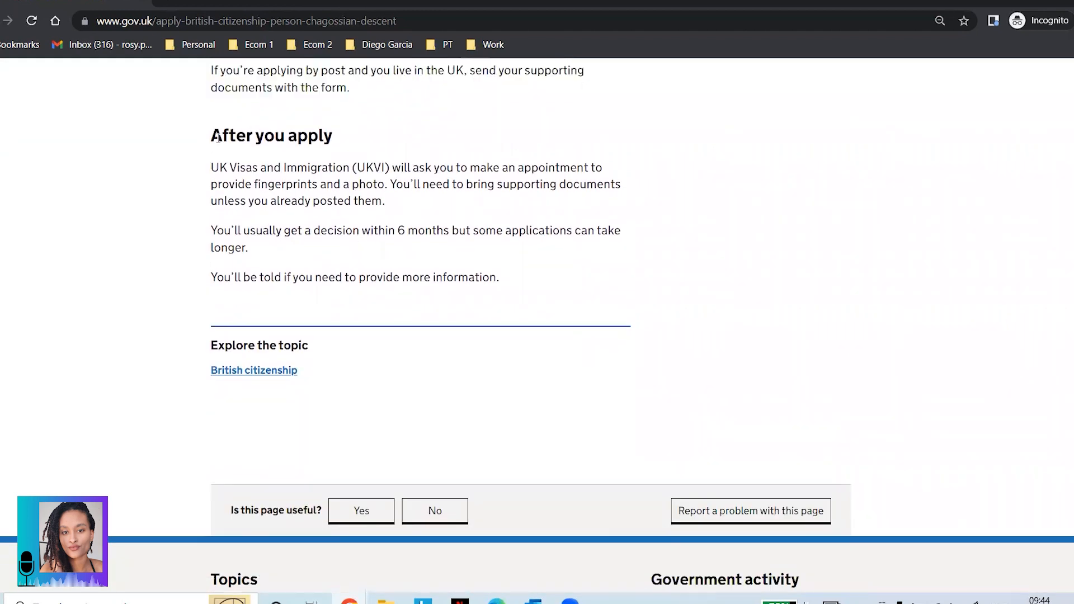
pyautogui.moveTo(211, 142); pyautogui.dragTo(334, 141)
pyautogui.moveTo(212, 168); pyautogui.dragTo(393, 209)
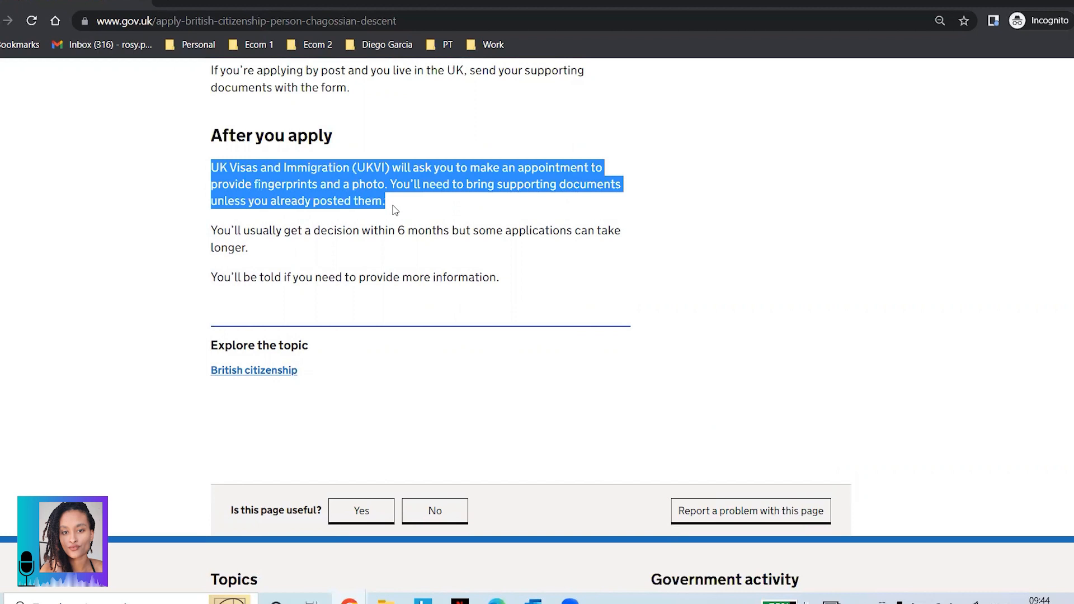
pyautogui.moveTo(211, 230); pyautogui.dragTo(263, 252)
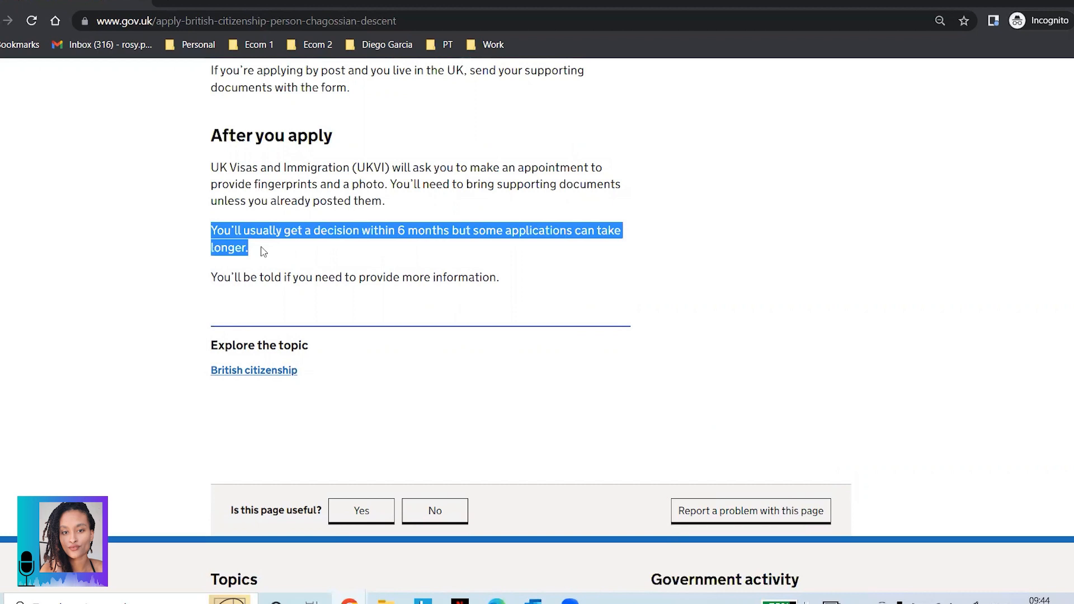
pyautogui.moveTo(212, 278); pyautogui.dragTo(505, 282)
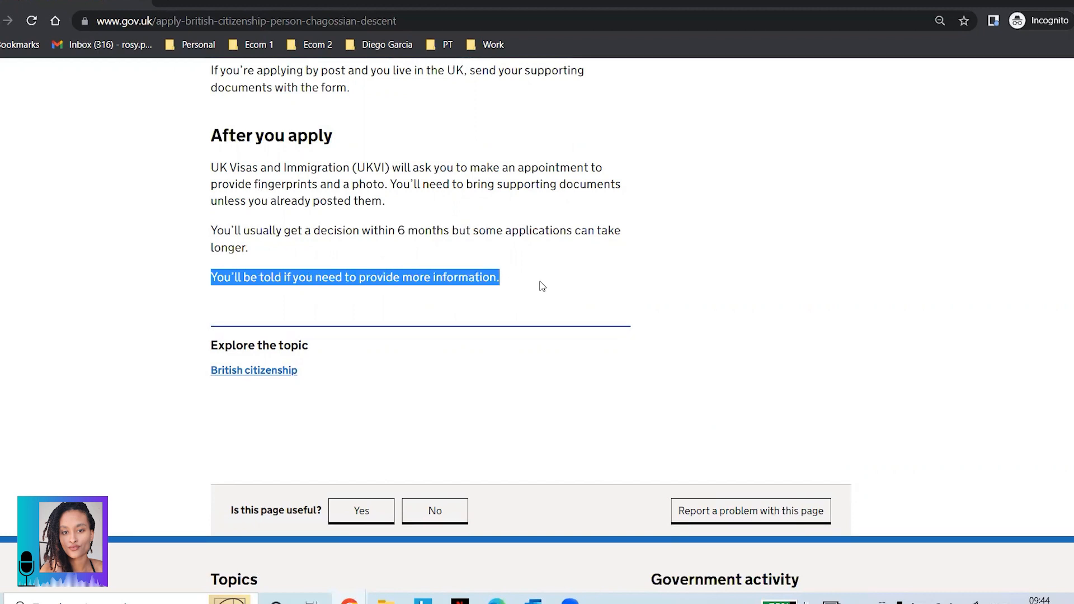
# Step: Start the online form, accept analytics cookies and hide the cookie message
pyautogui.scroll(2, 565, 314)
pyautogui.scroll(15, 564, 313)
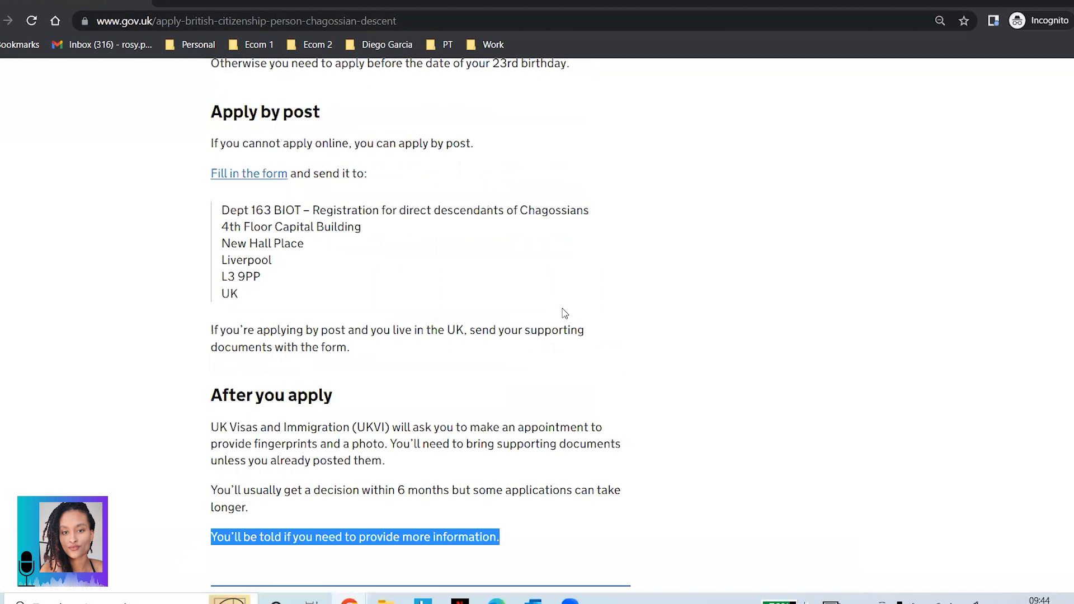
pyautogui.scroll(10, 565, 313)
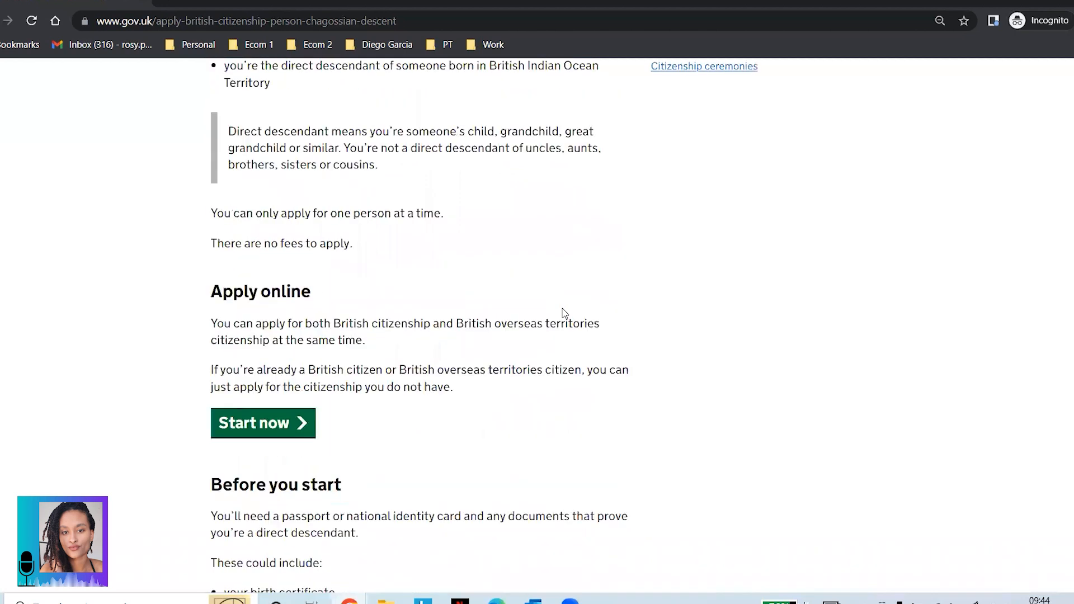
pyautogui.scroll(-5, 565, 313)
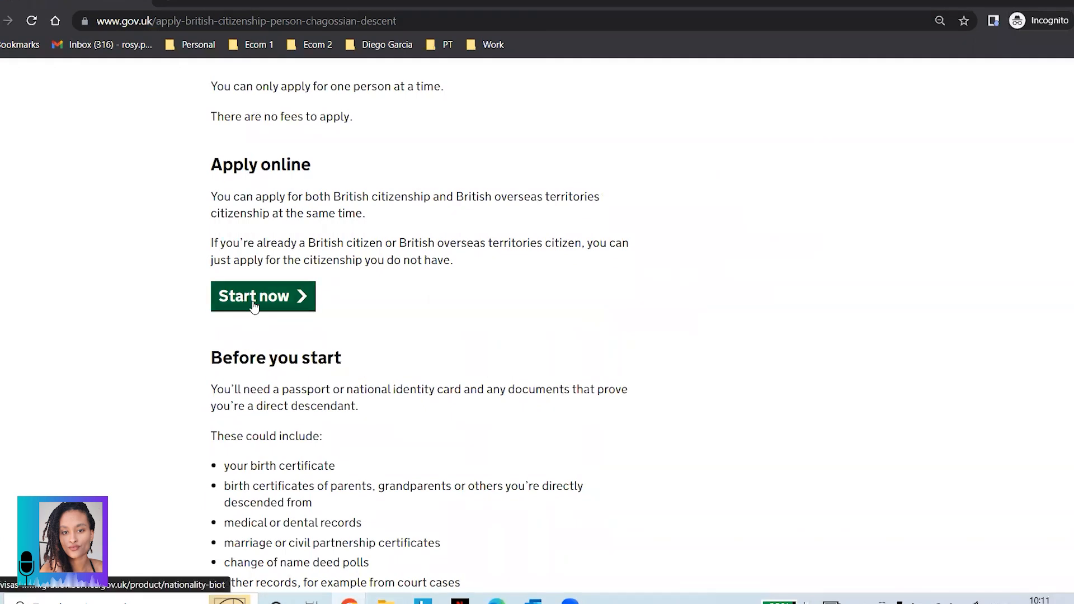
pyautogui.click(256, 300)
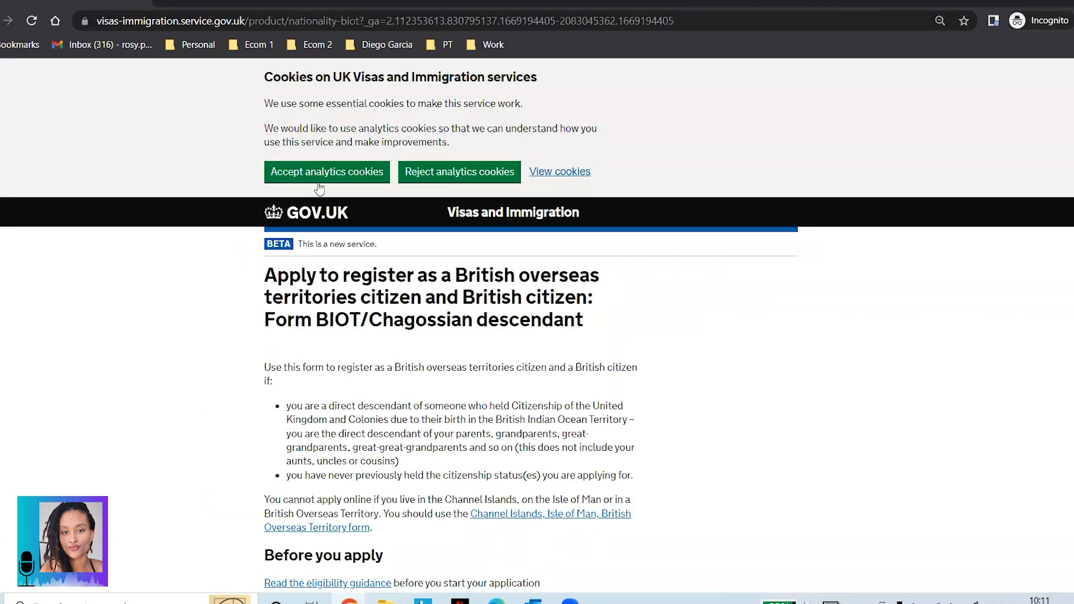
pyautogui.click(317, 177)
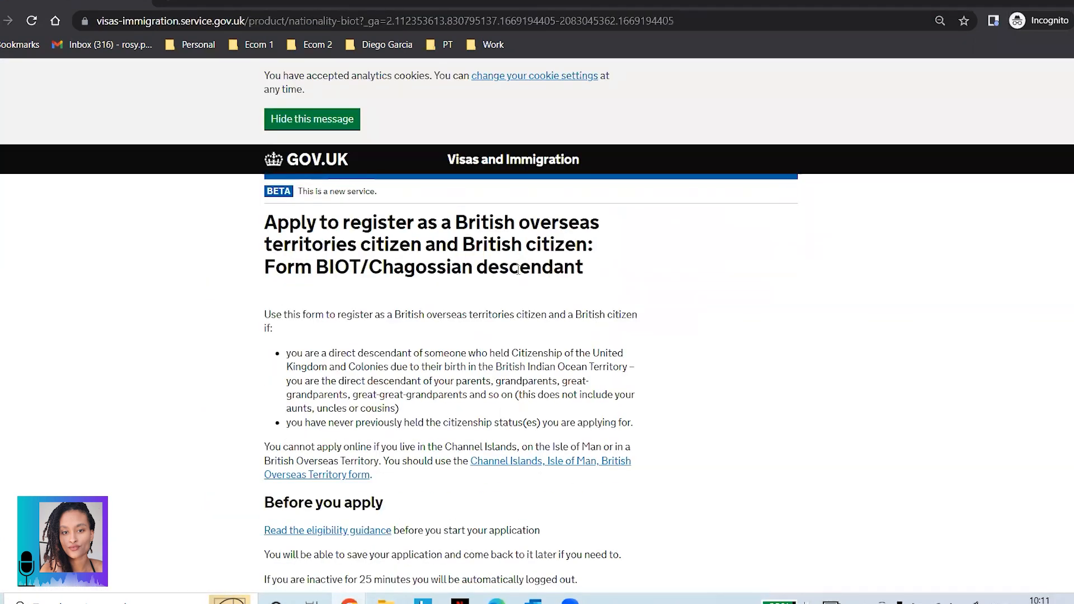
pyautogui.click(347, 124)
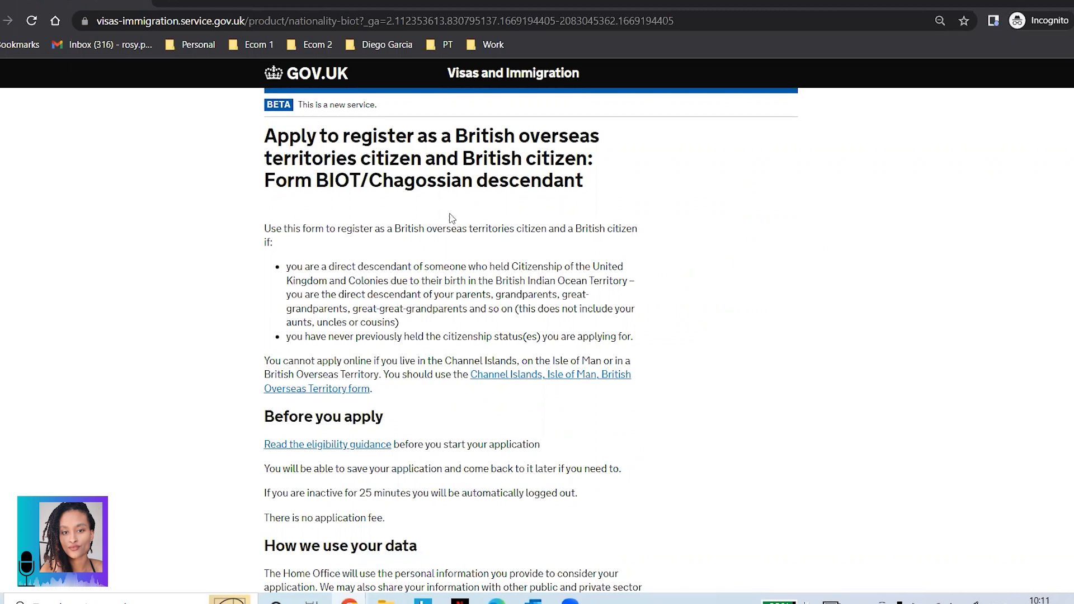
pyautogui.scroll(-1, 549, 186)
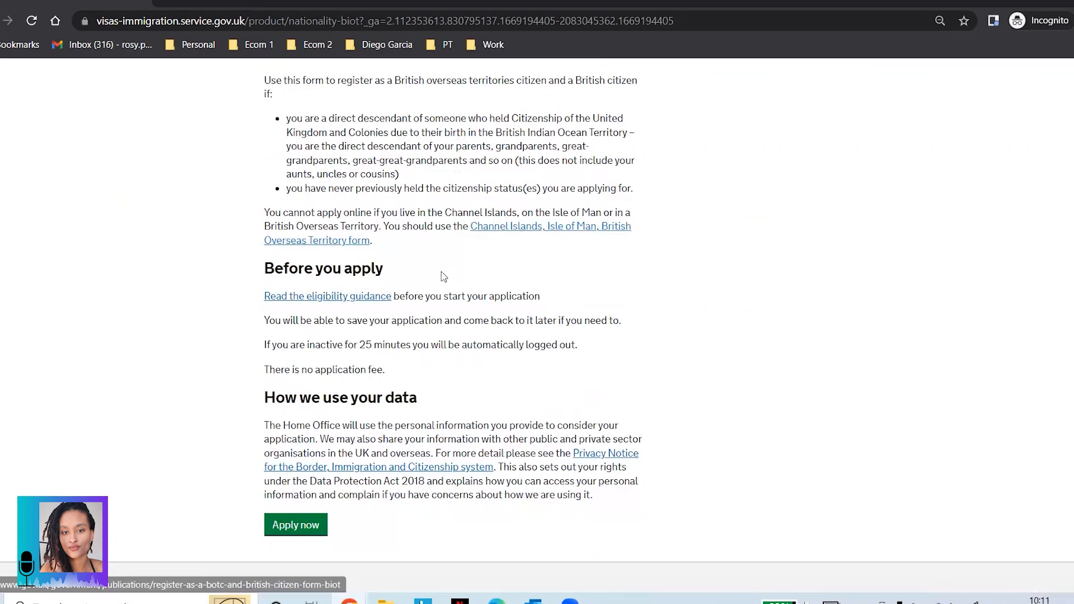
pyautogui.click(365, 298)
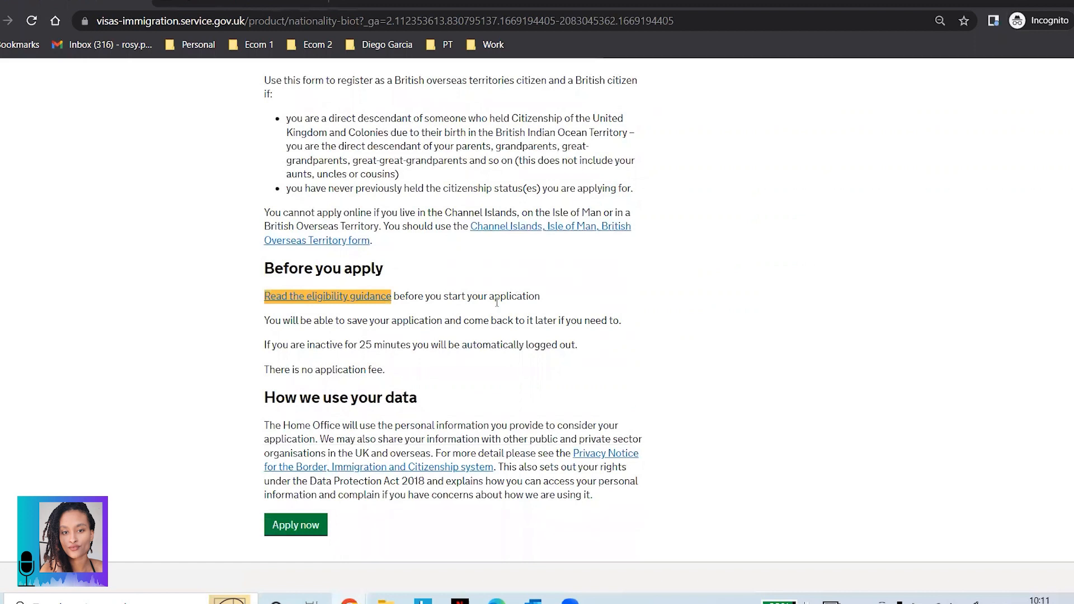
pyautogui.scroll(-1, 391, 275)
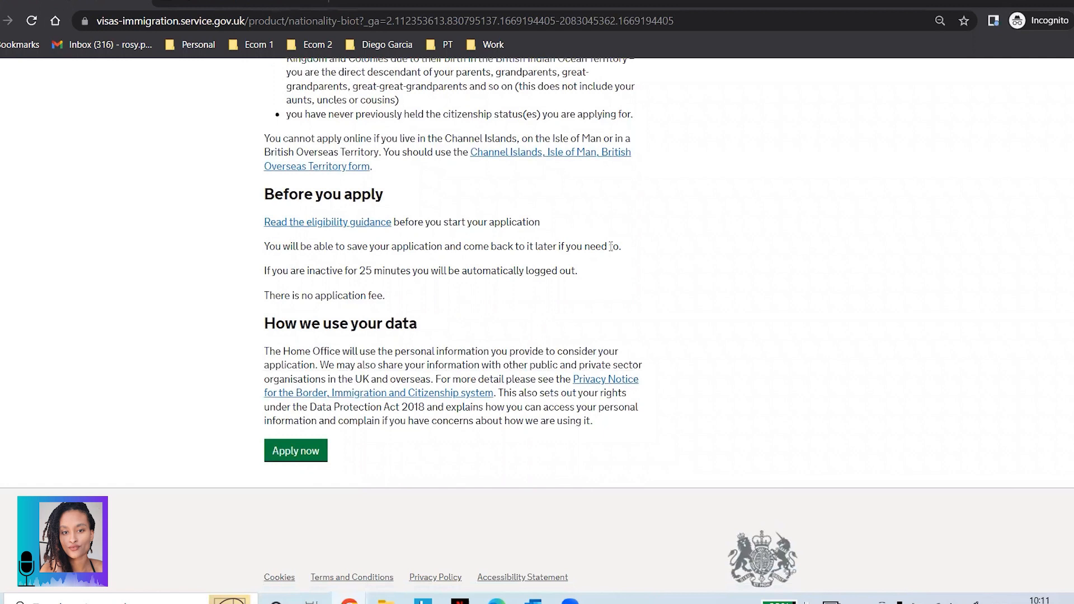
pyautogui.moveTo(264, 271); pyautogui.dragTo(594, 275)
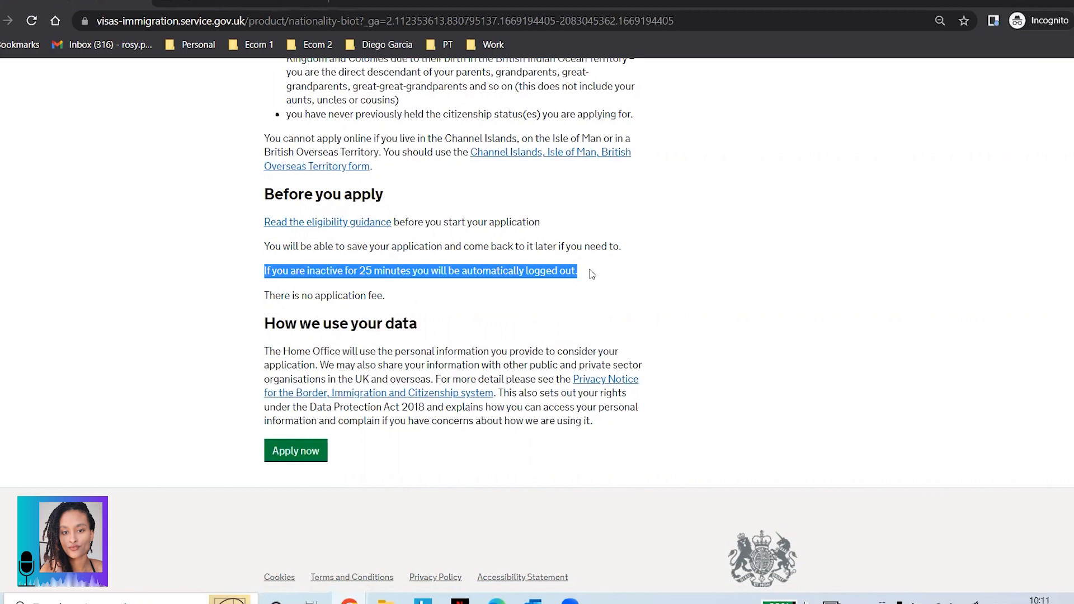
pyautogui.moveTo(270, 295); pyautogui.dragTo(387, 314)
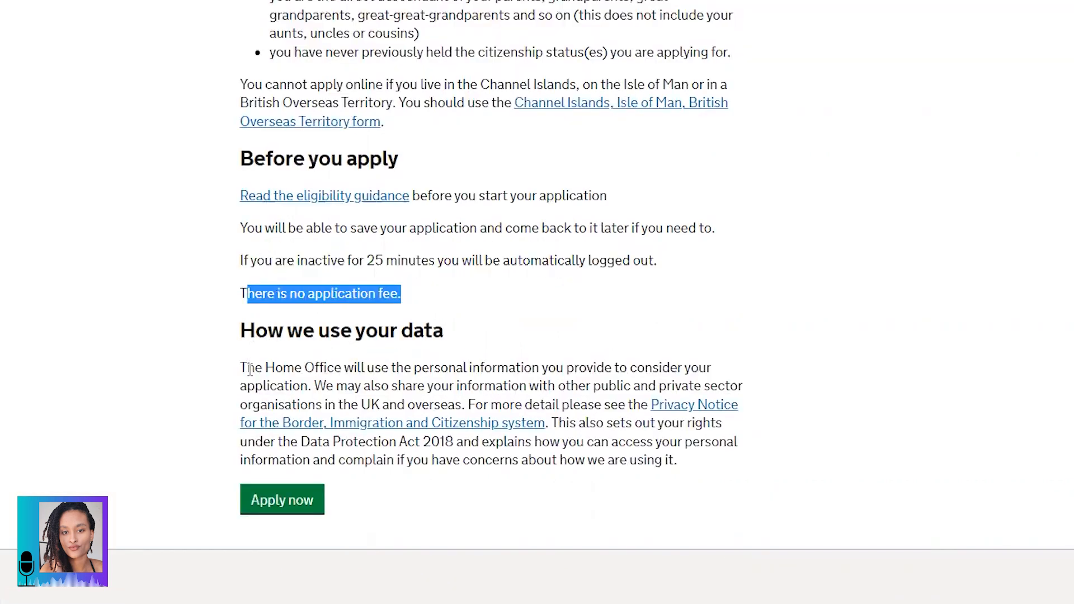
pyautogui.click(271, 350)
pyautogui.moveTo(243, 332); pyautogui.dragTo(696, 460)
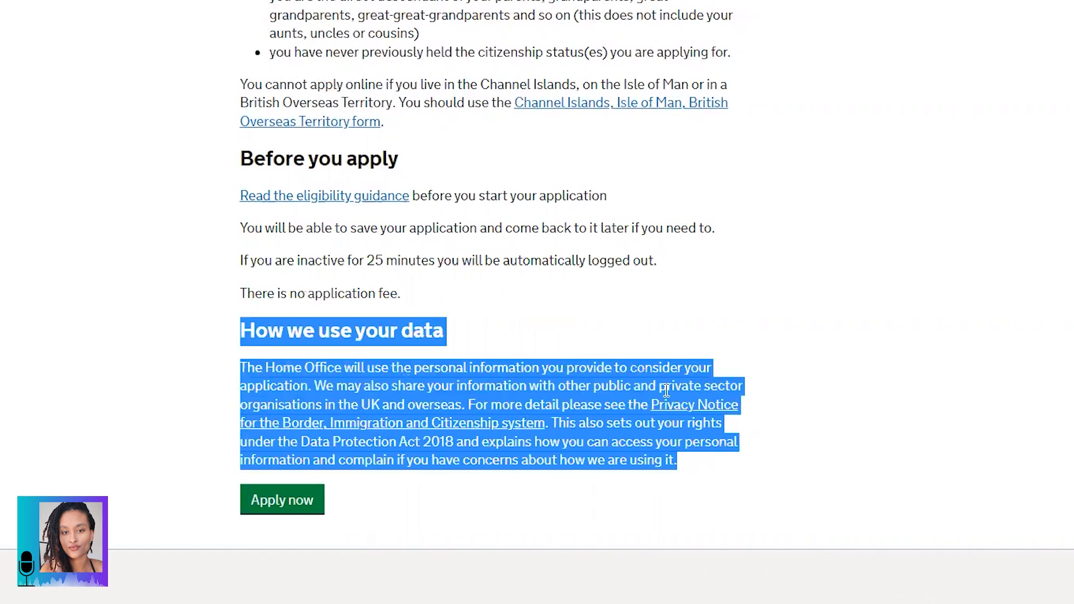
pyautogui.click(584, 382)
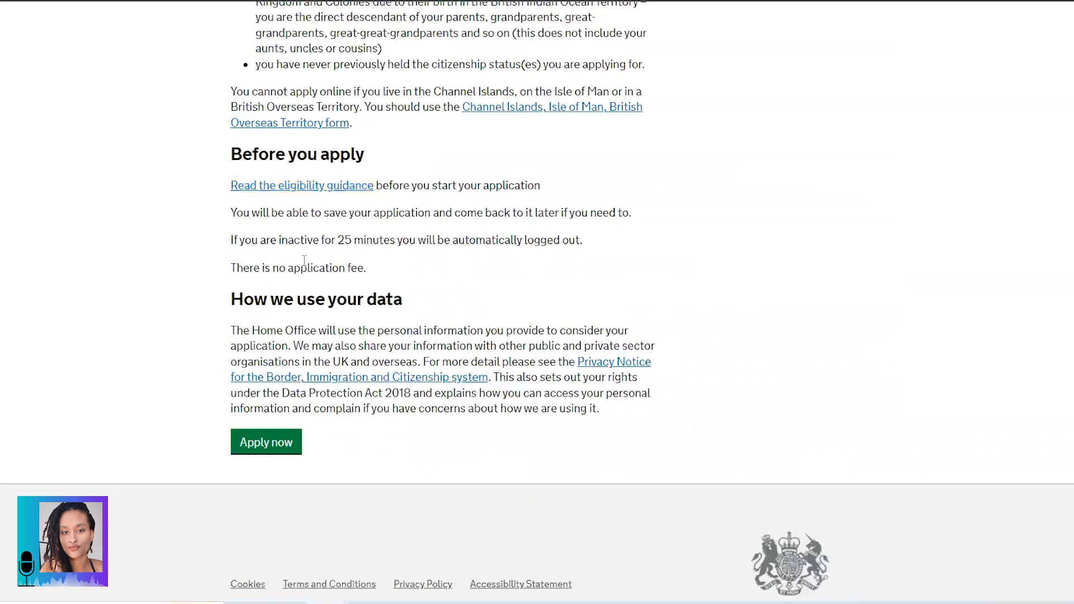
# Step: Start the application with the green Apply now button
pyautogui.click(274, 452)
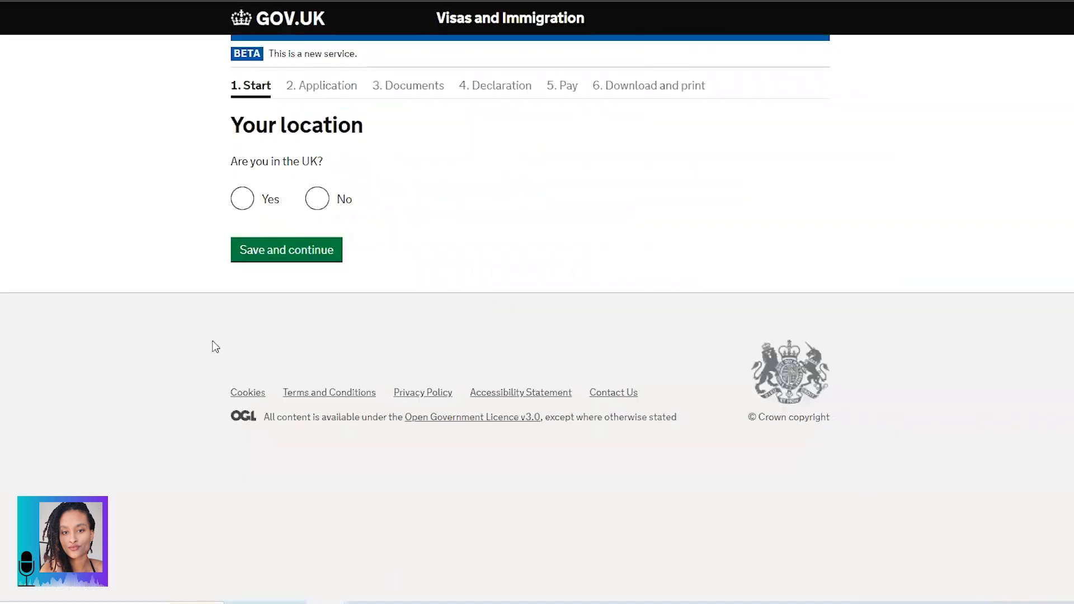
# Step: Answer 'No' to 'Are you in the UK?' and save
pyautogui.click(317, 204)
pyautogui.click(280, 253)
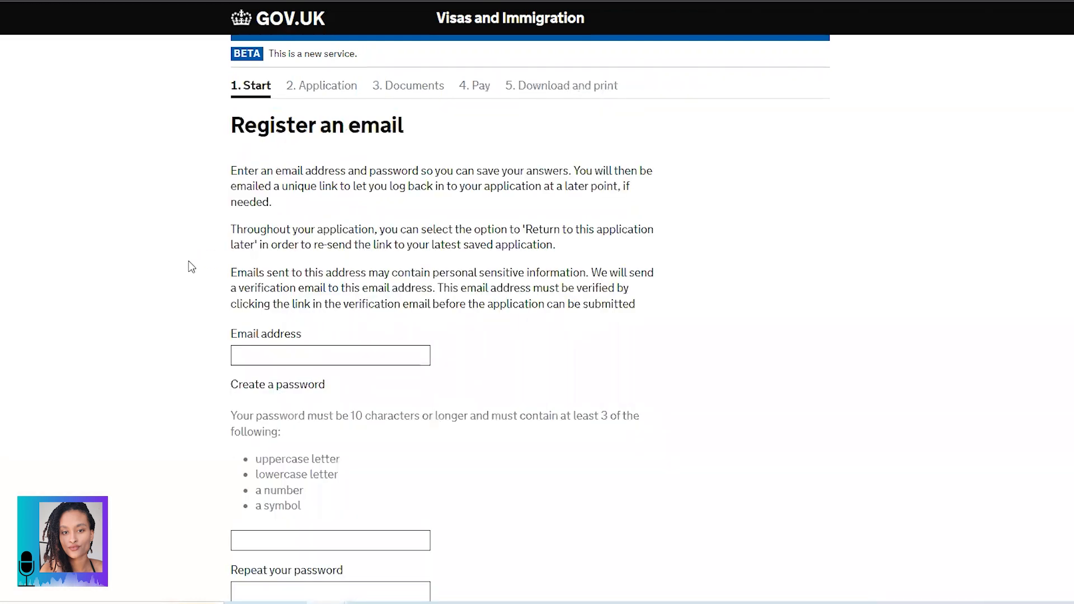
pyautogui.scroll(-2, 189, 261)
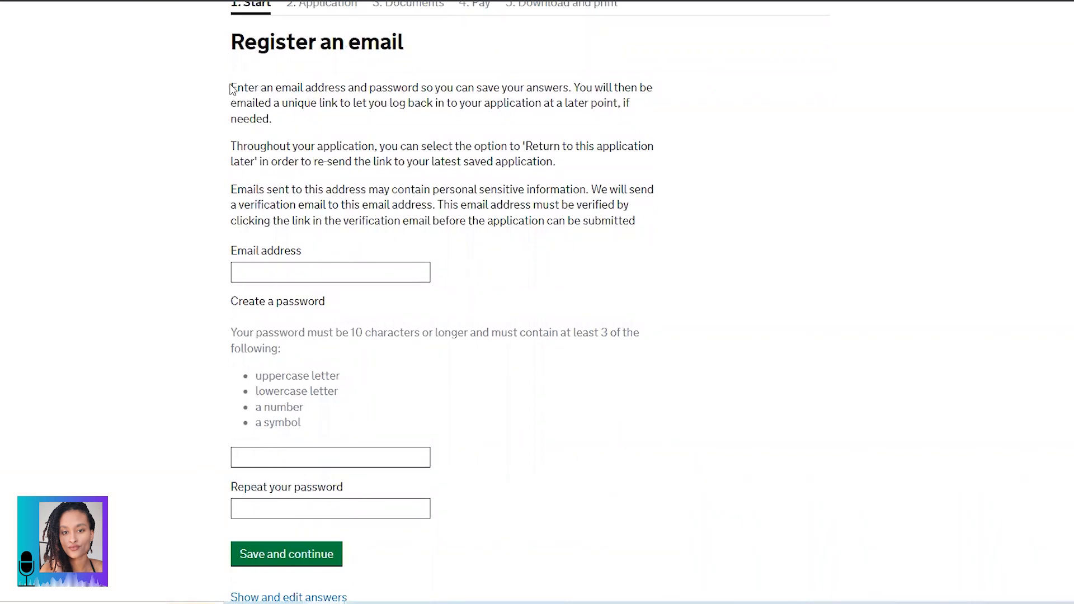
pyautogui.moveTo(231, 88); pyautogui.dragTo(280, 120)
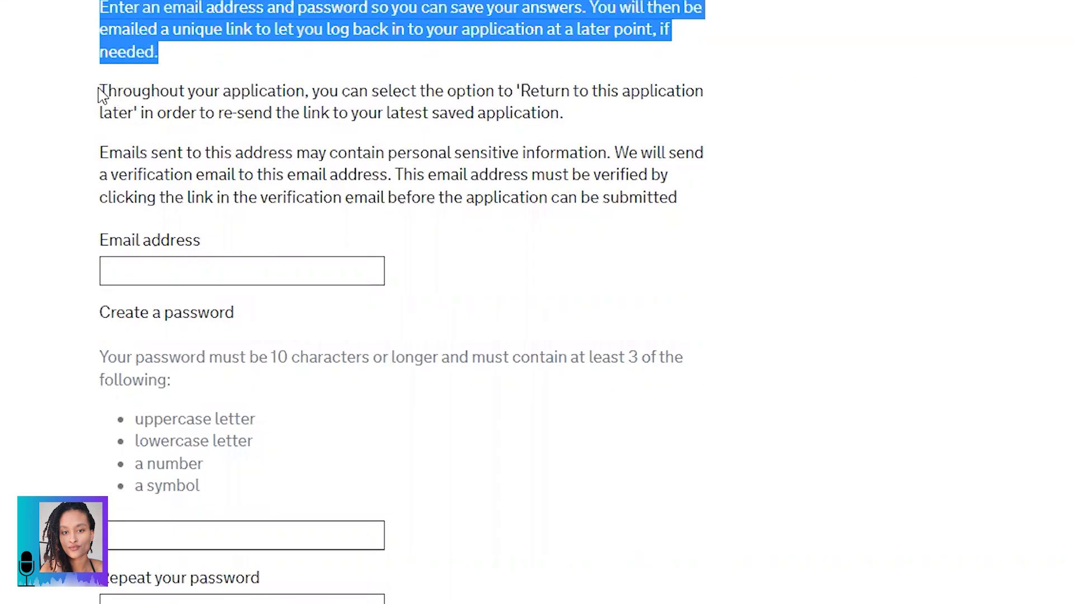
pyautogui.moveTo(103, 91); pyautogui.dragTo(614, 128)
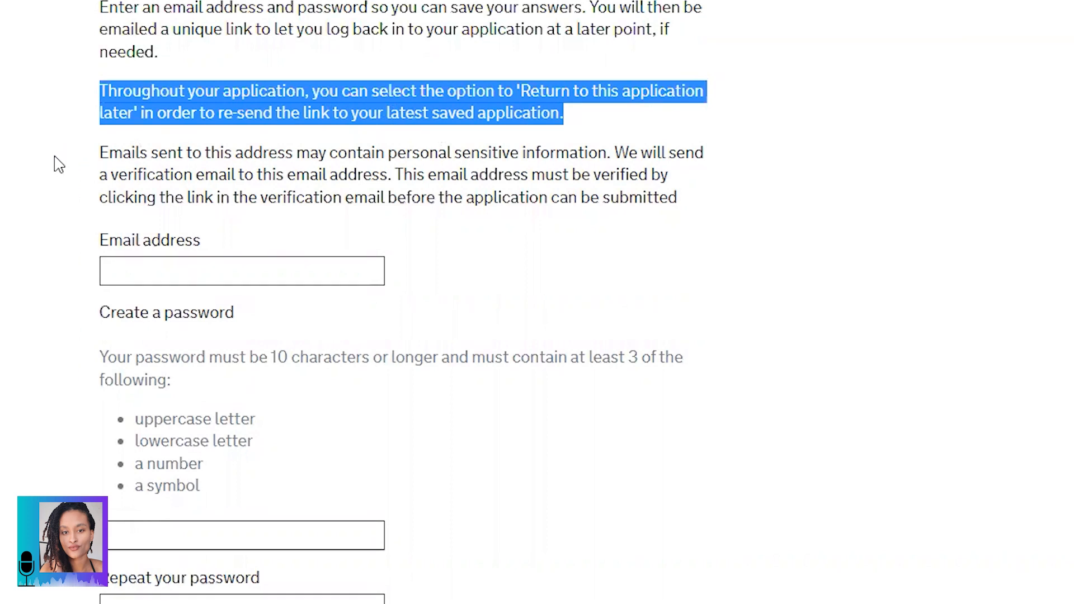
pyautogui.moveTo(102, 152); pyautogui.dragTo(706, 199)
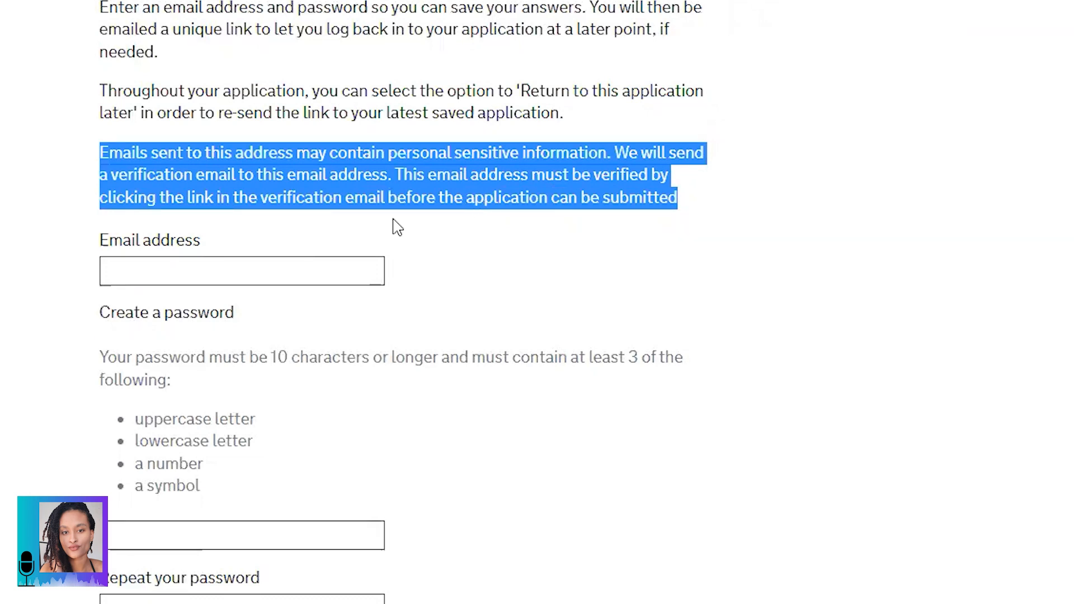
# Step: Enter the applicant's email address in the Email address field, fixing a typo
pyautogui.click(300, 271)
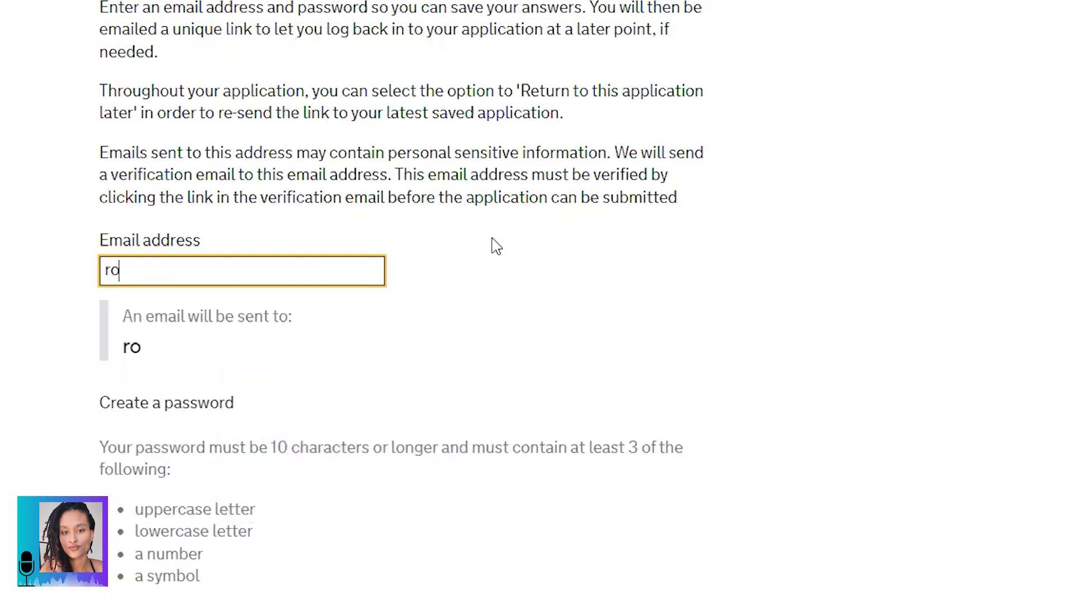
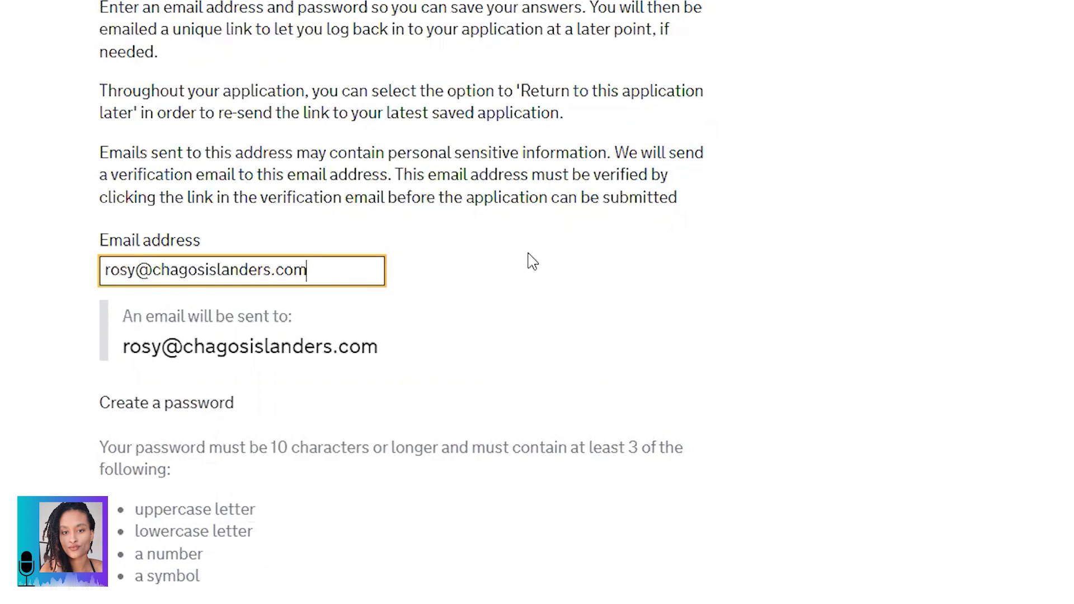
pyautogui.scroll(-5, 536, 261)
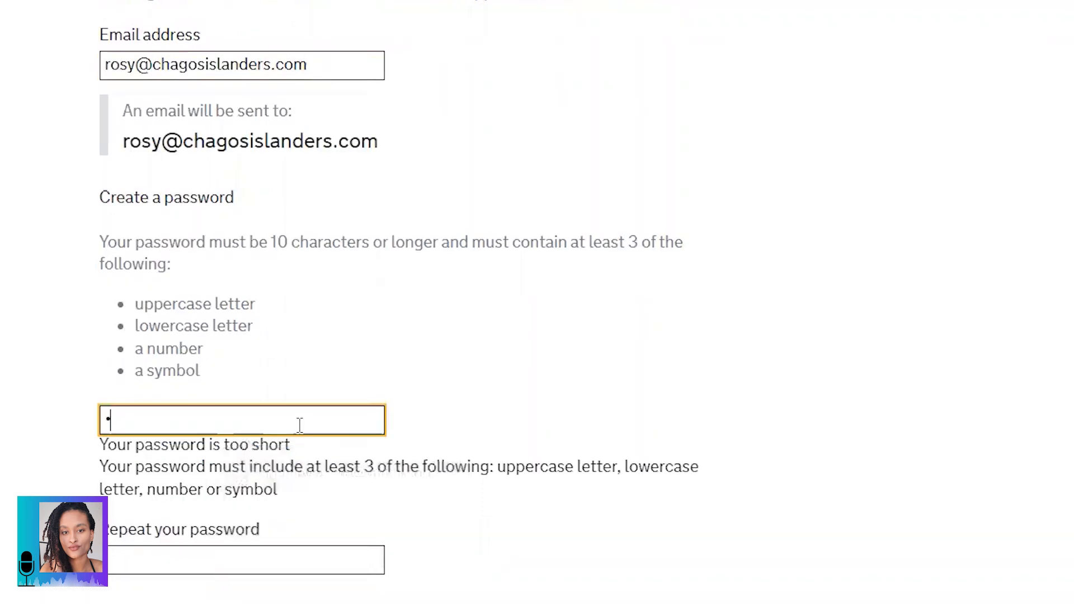
# Step: Type the account password in Create a password and again in Repeat your password
pyautogui.write('••••')
pyautogui.write('•••••••')
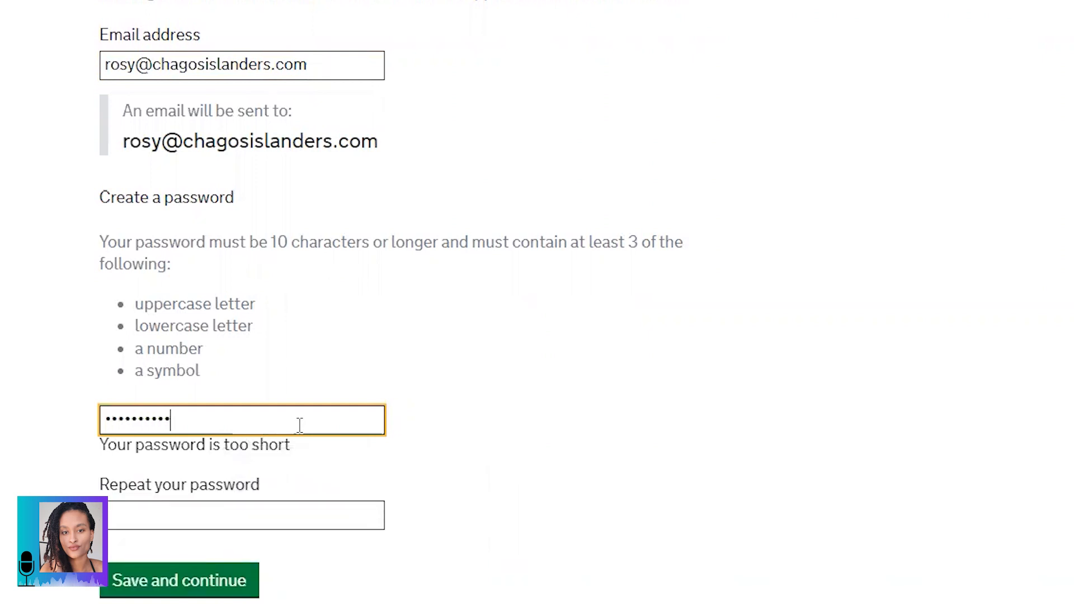
pyautogui.write('•')
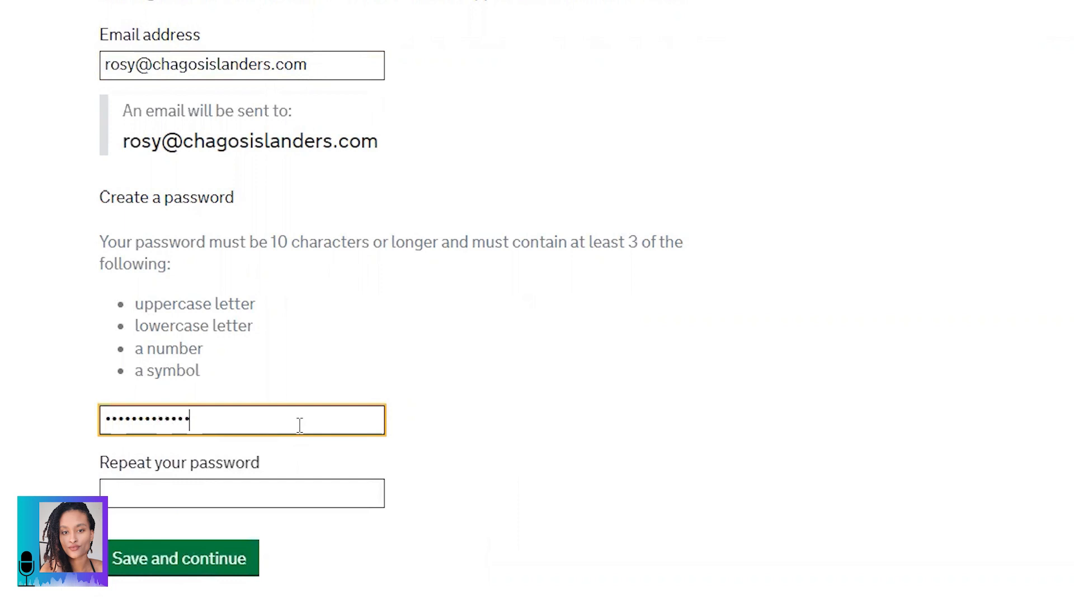
pyautogui.click(284, 495)
pyautogui.write('••••••••••••')
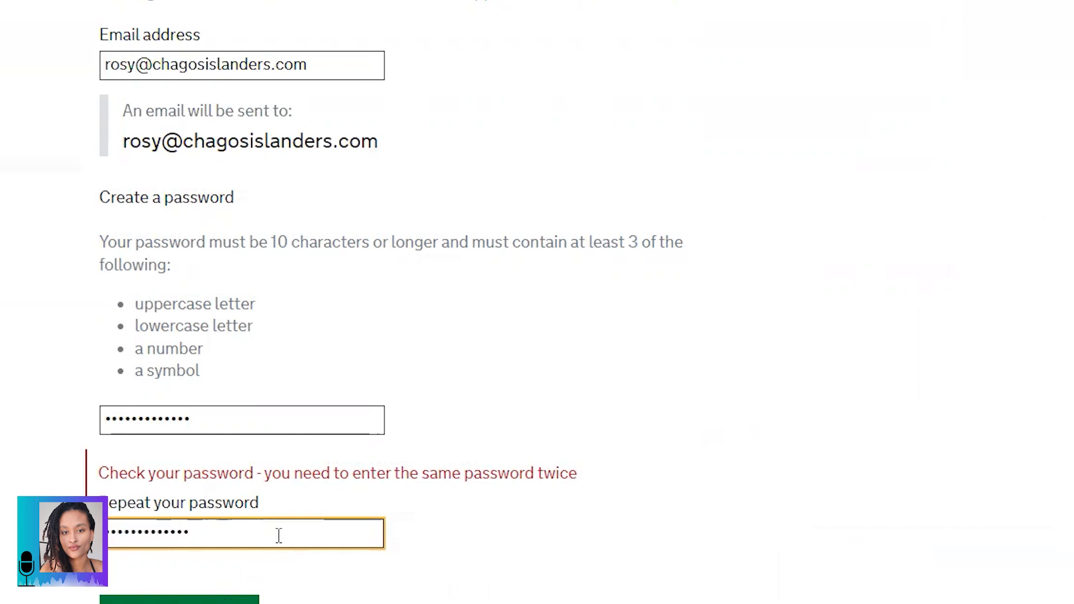
pyautogui.press('Tab')
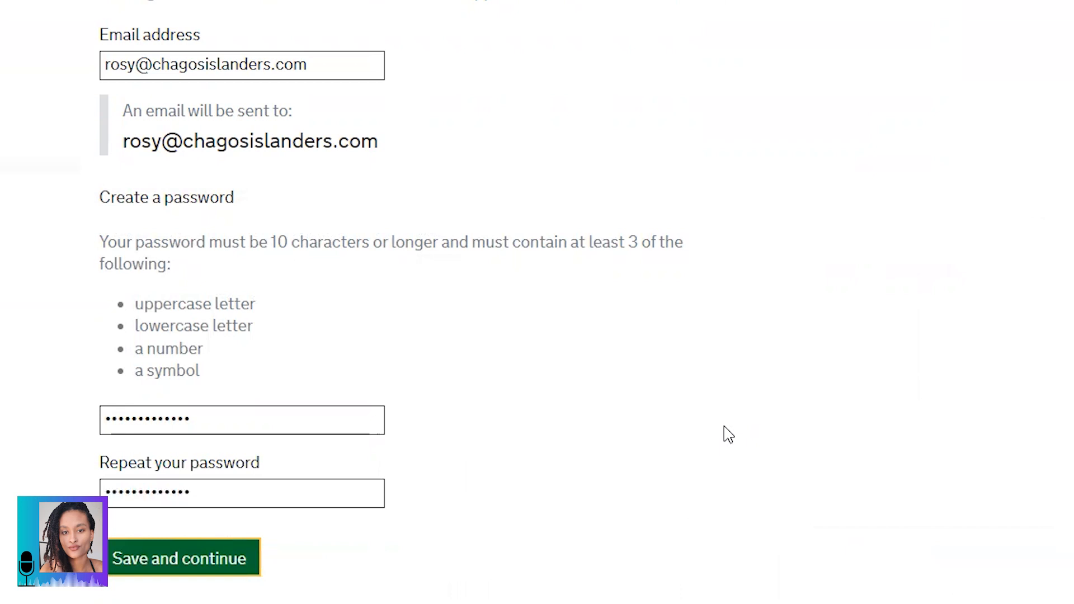
pyautogui.scroll(5, 714, 422)
pyautogui.scroll(-5, 715, 421)
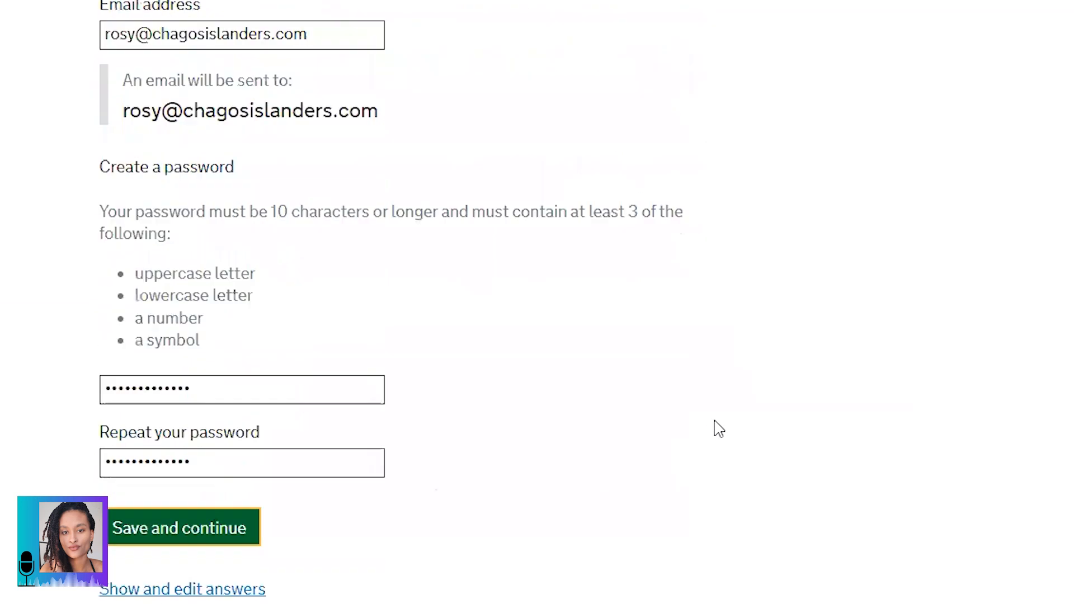
# Step: Save the email and password, then read the verification-email-sent confirmation
pyautogui.click(175, 525)
pyautogui.scroll(1, 660, 377)
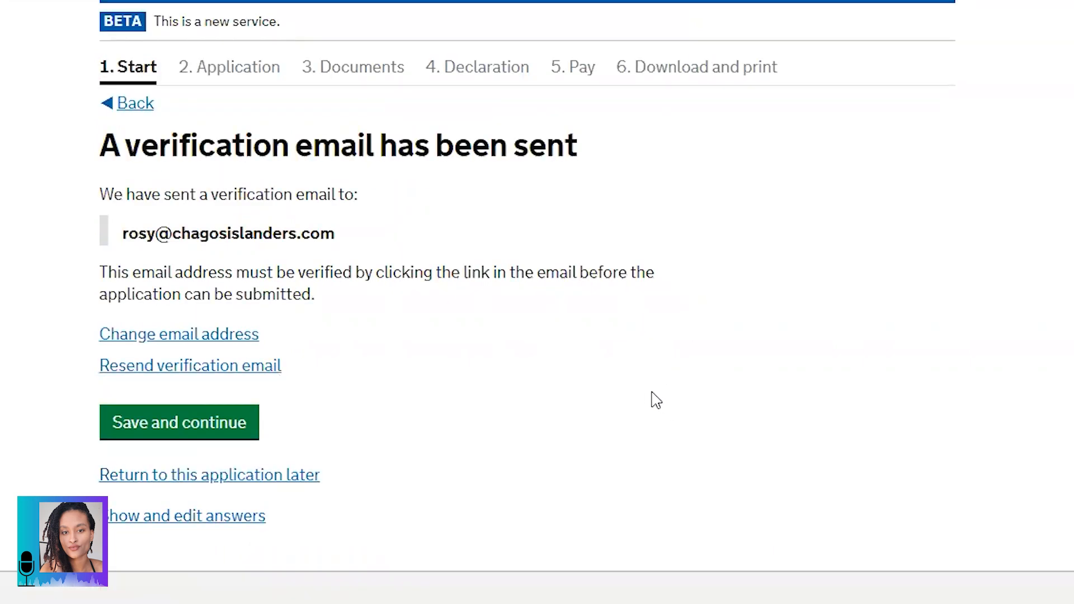
pyautogui.moveTo(107, 149); pyautogui.dragTo(590, 153)
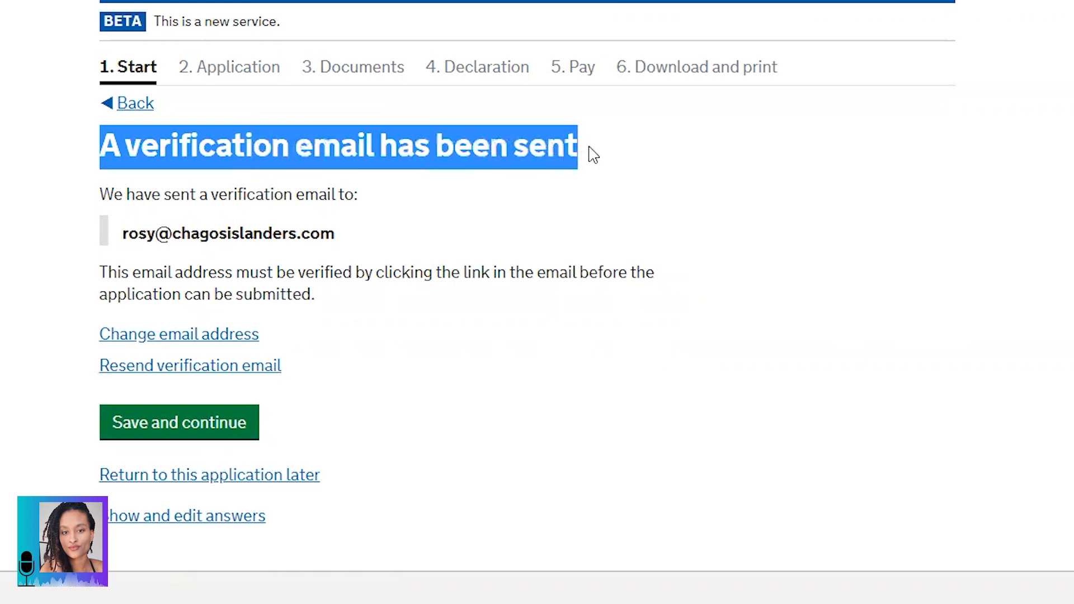
pyautogui.moveTo(121, 242); pyautogui.dragTo(372, 246)
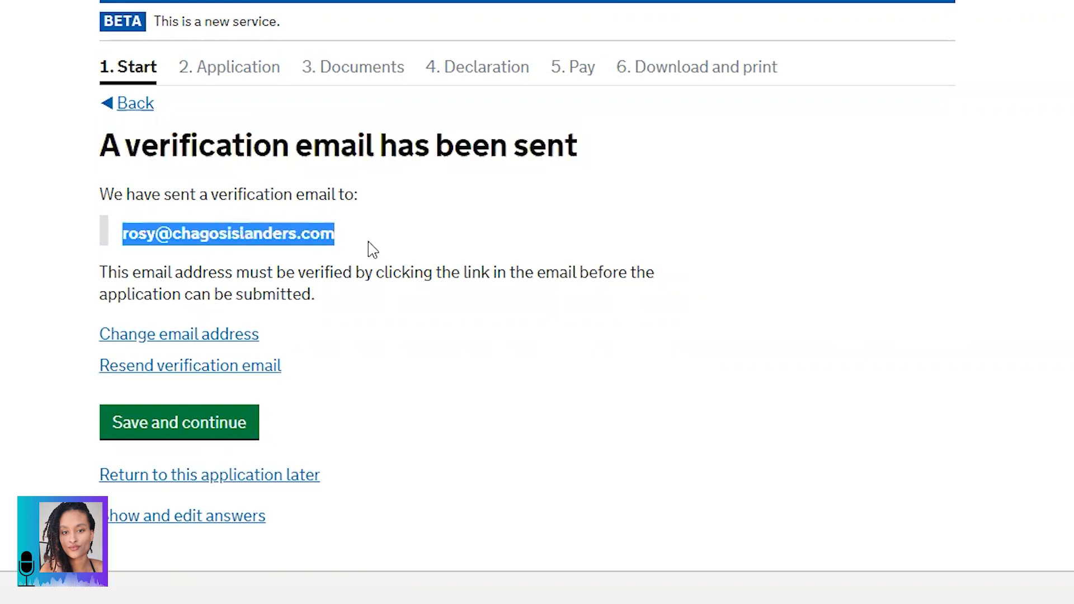
pyautogui.moveTo(100, 273); pyautogui.dragTo(352, 309)
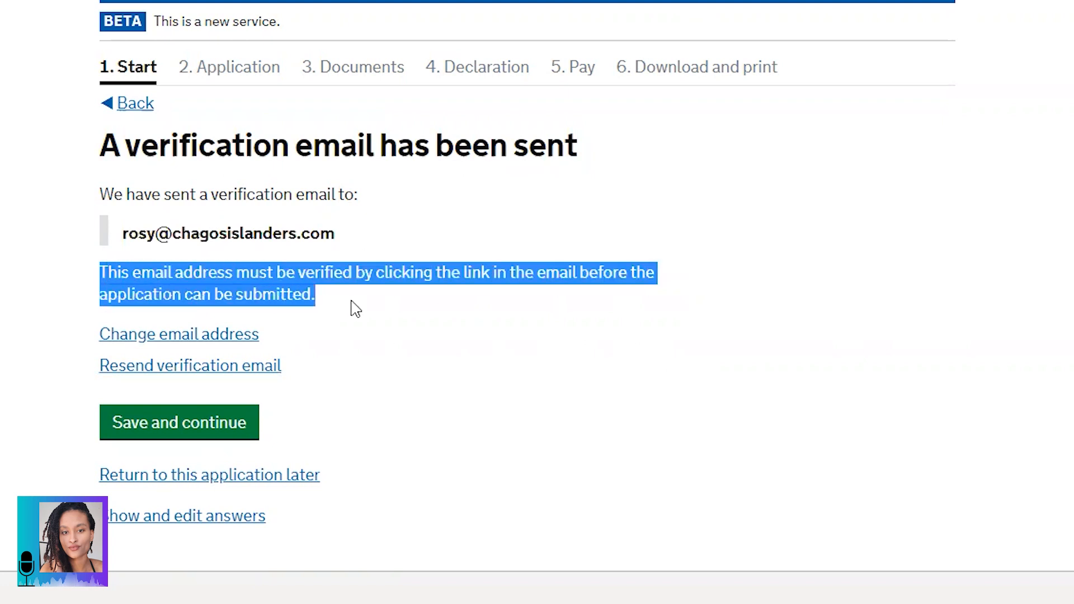
pyautogui.click(317, 287)
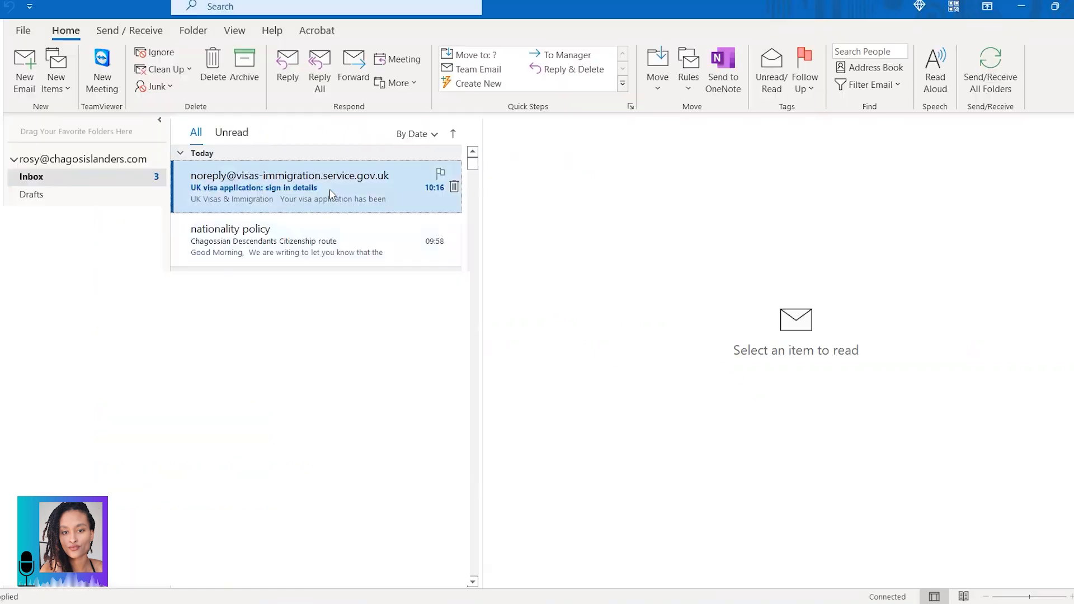
# Step: Open the 'verify your email address' message in Outlook and follow the Verify Email link
pyautogui.click(347, 210)
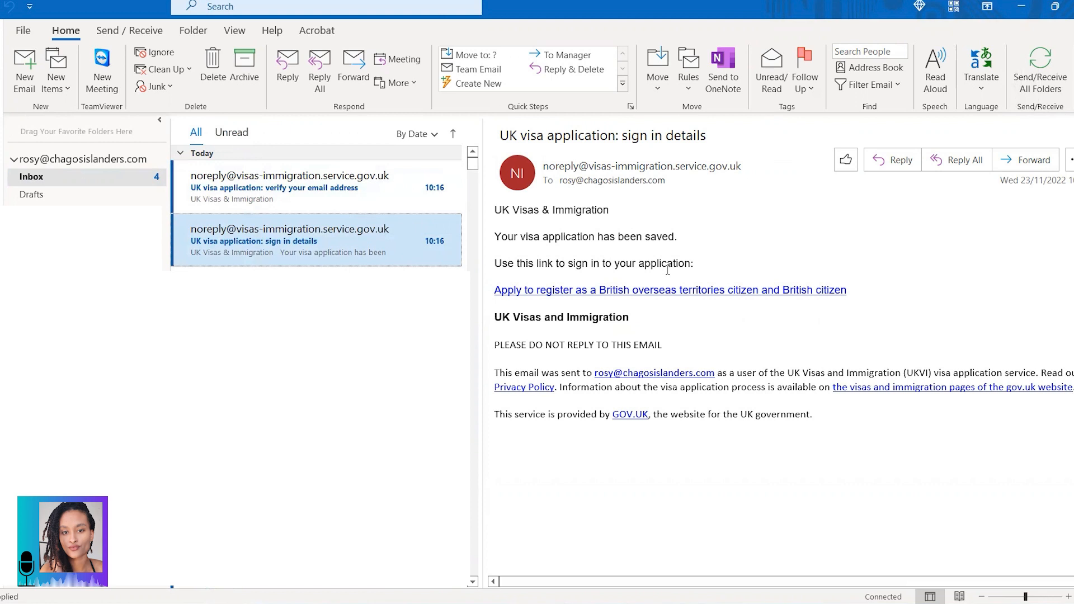
pyautogui.click(284, 199)
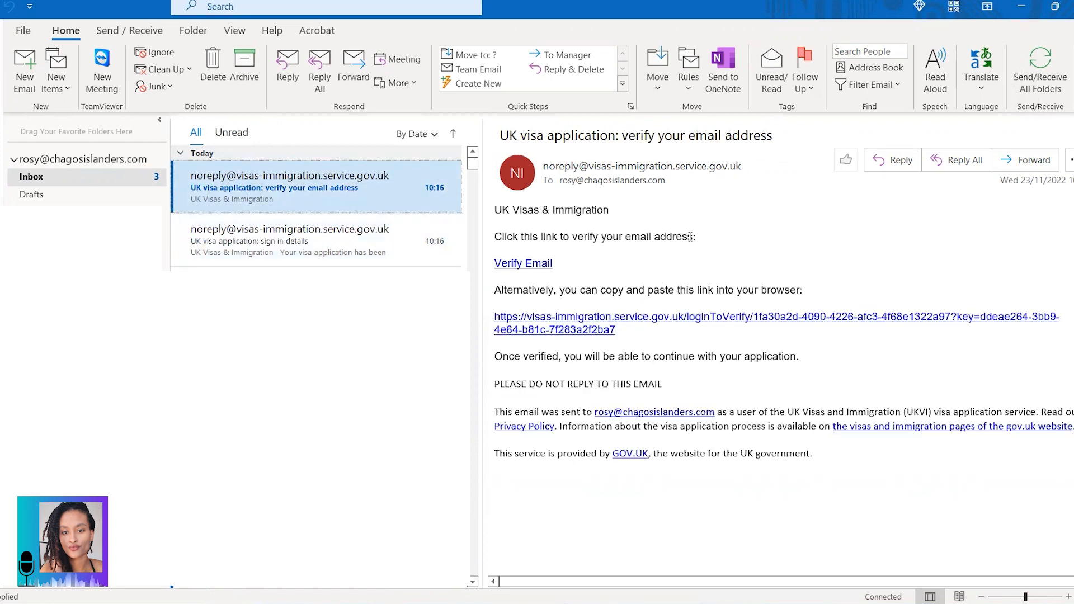
pyautogui.click(538, 271)
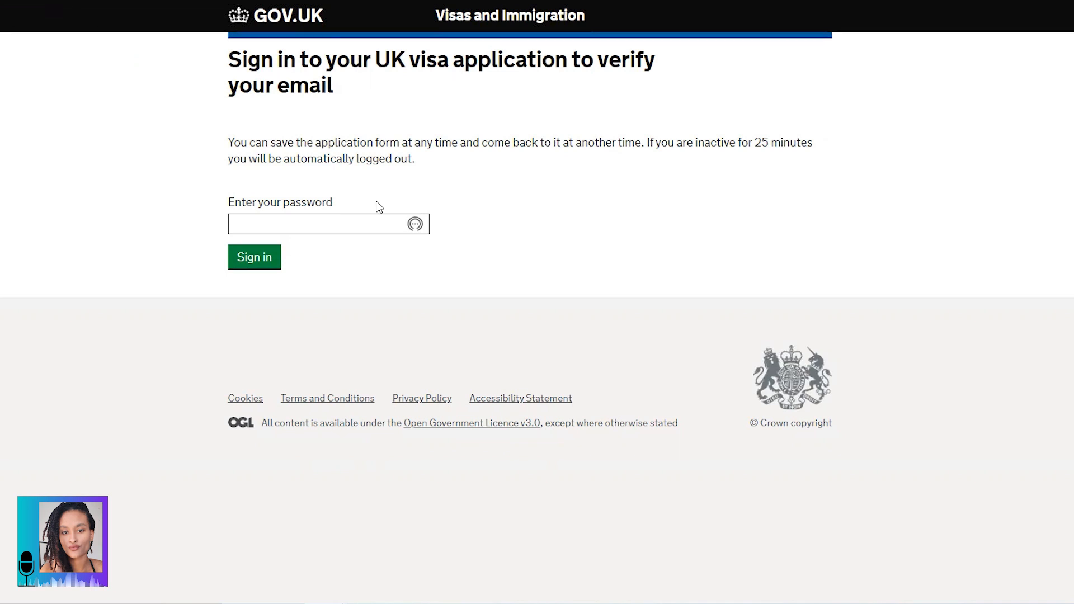
# Step: Sign in with the application password to confirm the email verification
pyautogui.click(378, 226)
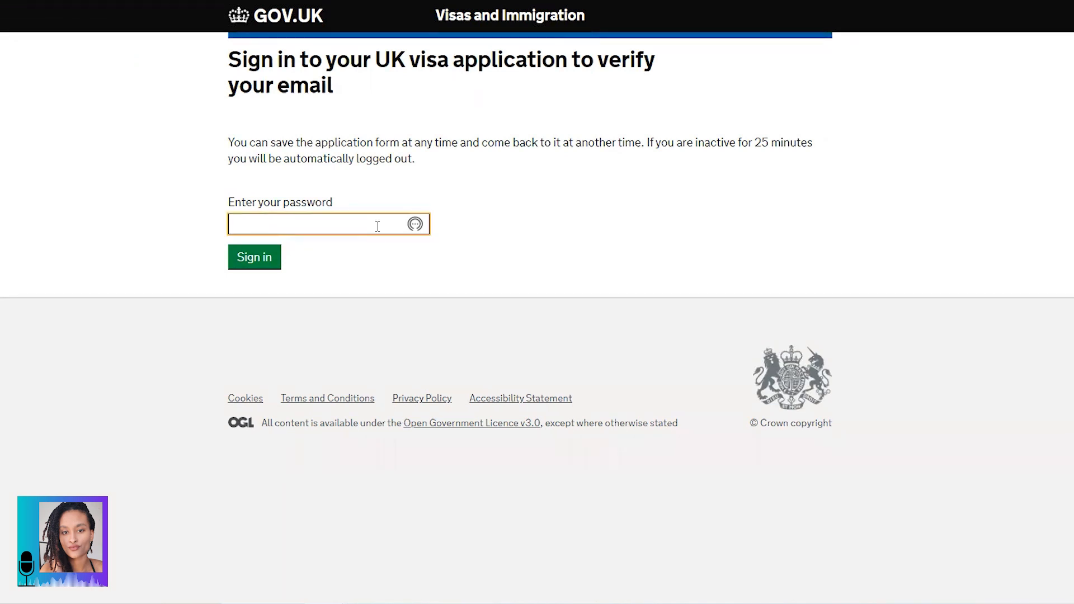
pyautogui.write('•••••••••••••')
pyautogui.click(257, 266)
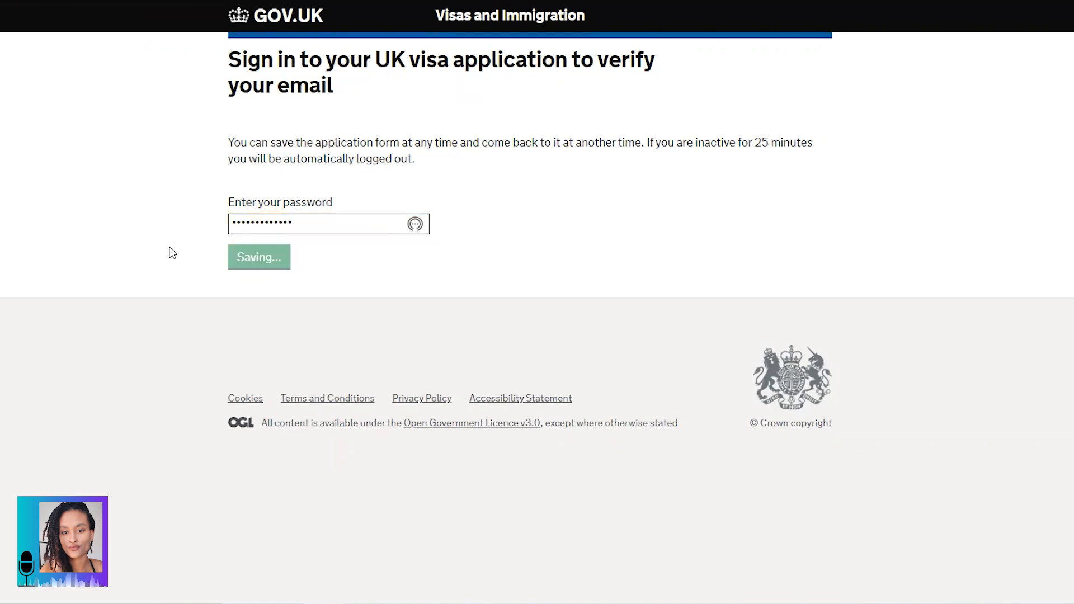
# Step: Read the email verified confirmation and continue with the application
pyautogui.moveTo(232, 56); pyautogui.dragTo(328, 96)
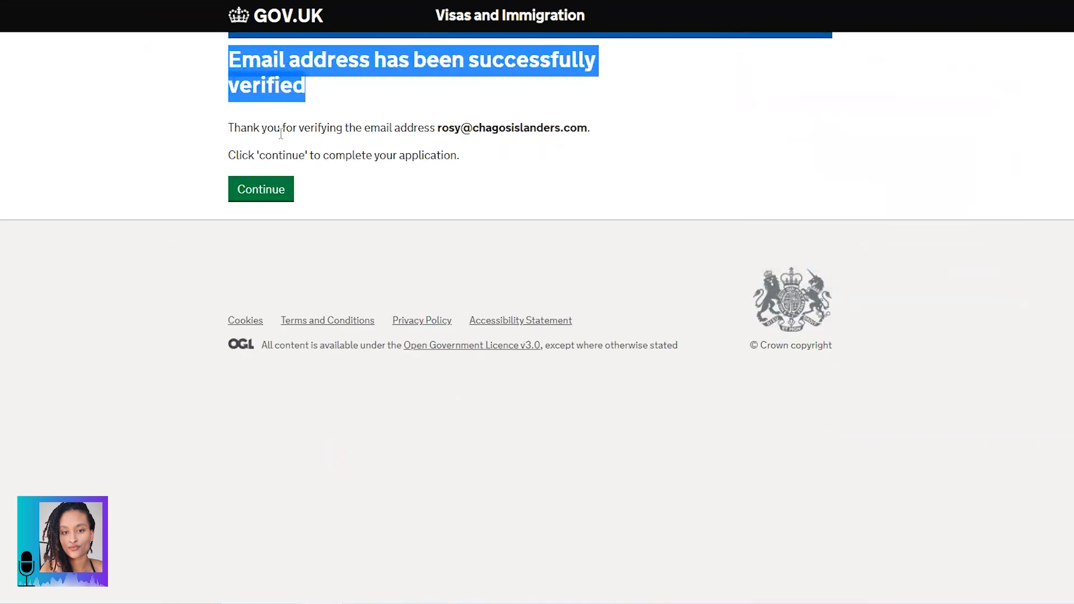
pyautogui.moveTo(229, 126); pyautogui.dragTo(604, 129)
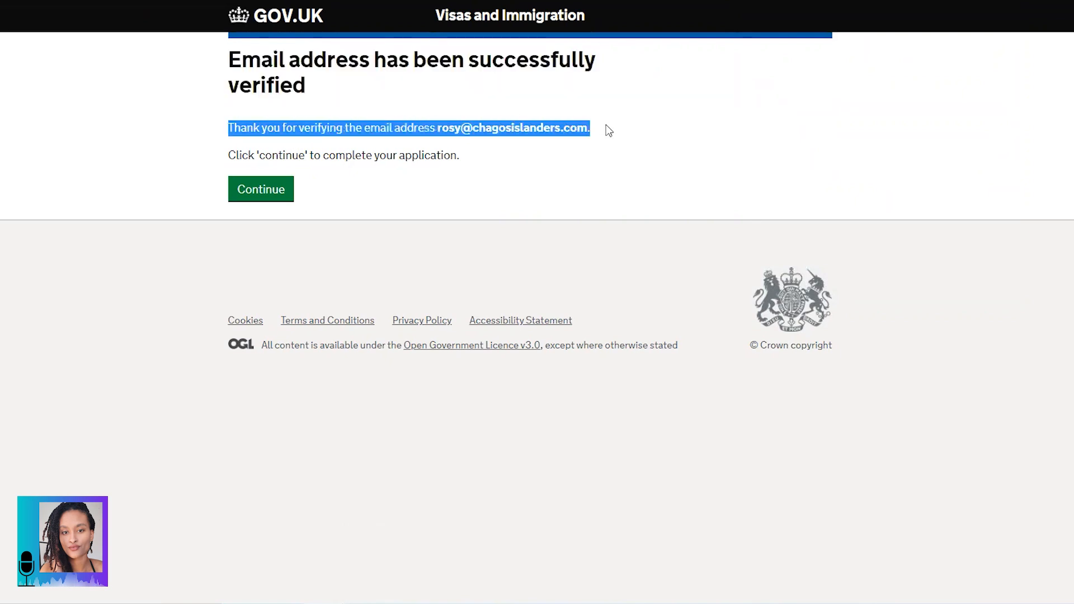
pyautogui.click(255, 196)
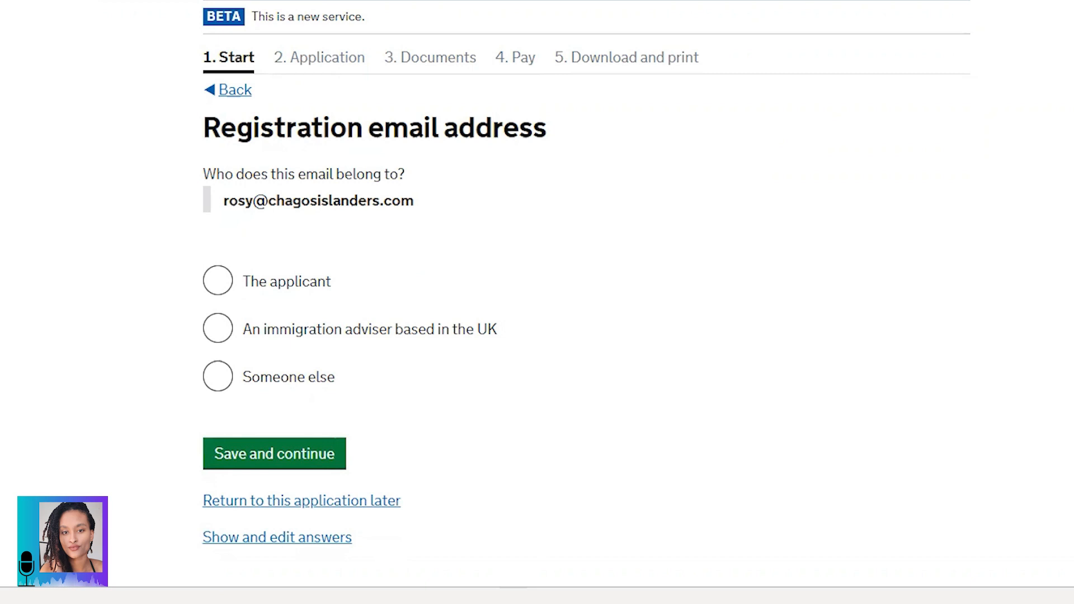
# Step: Answer 'The applicant' as email owner and 'No' for a UK immigration adviser
pyautogui.click(246, 311)
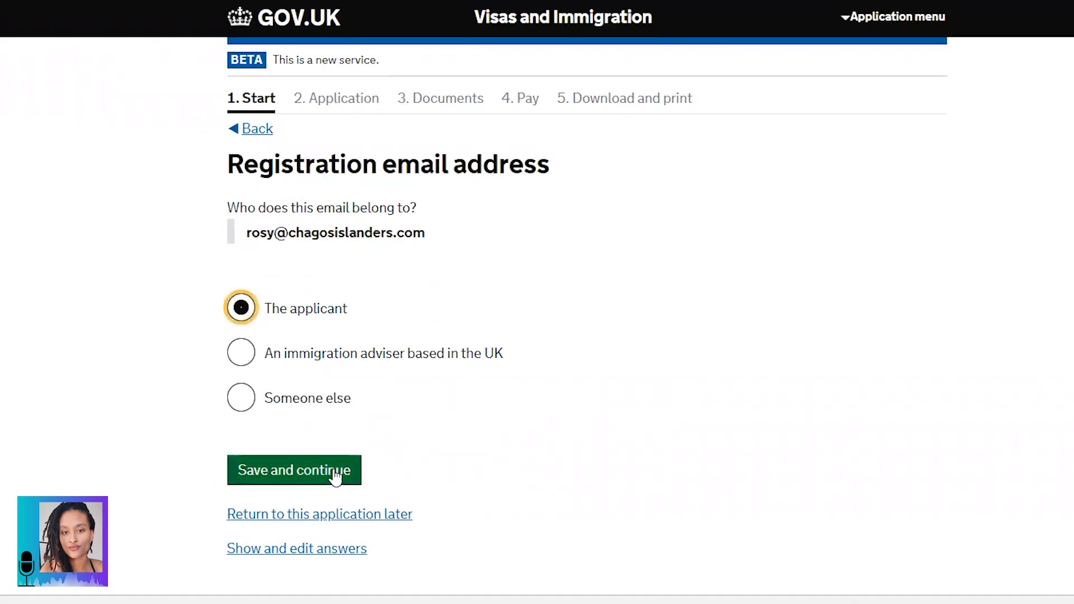
pyautogui.click(297, 474)
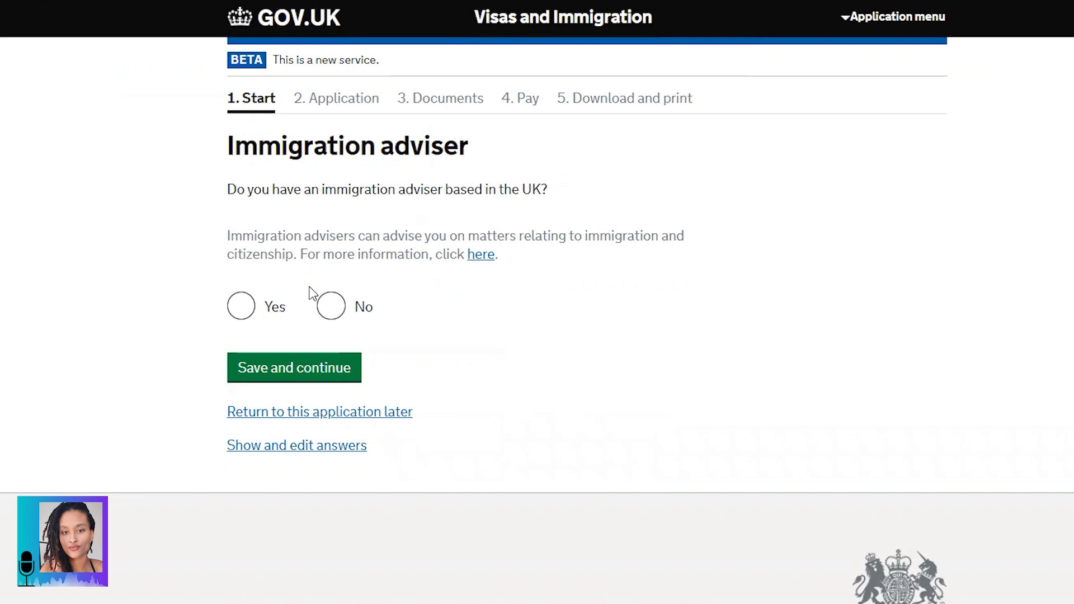
pyautogui.click(333, 312)
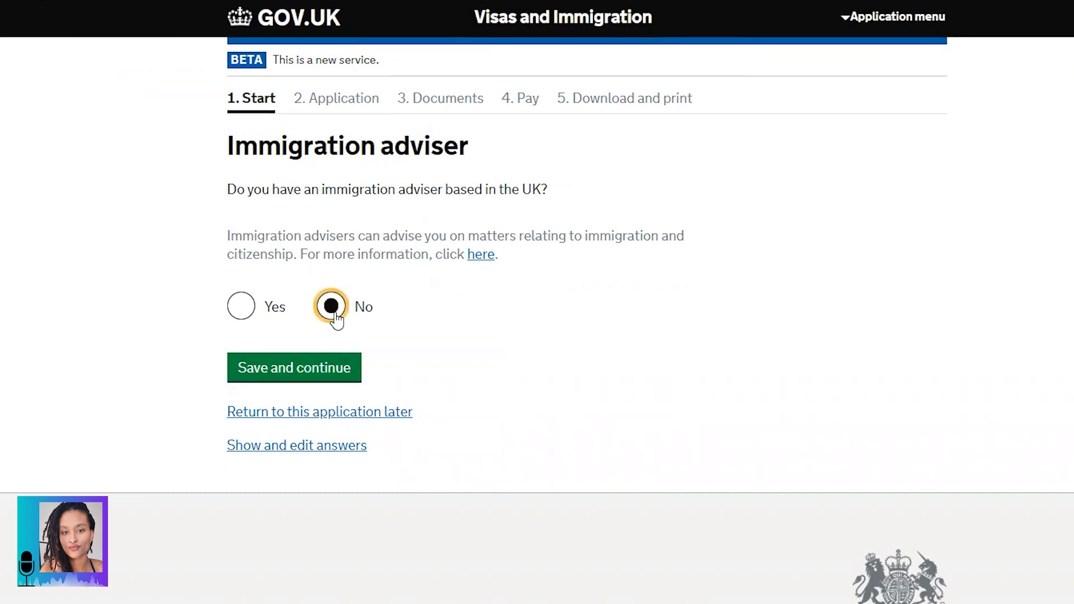
pyautogui.click(286, 371)
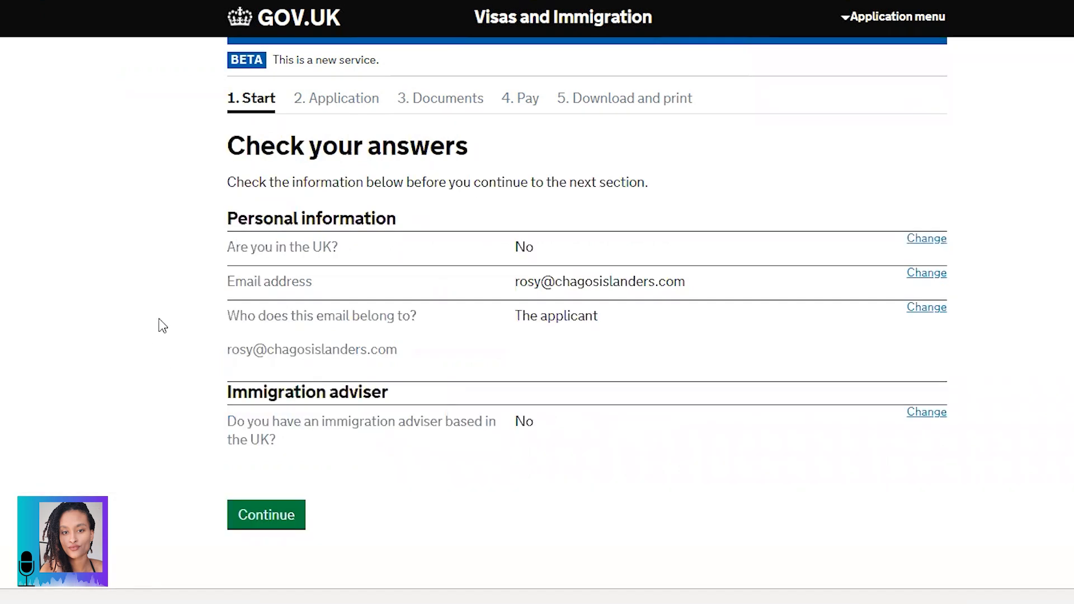
# Step: Check the location, email, email owner and adviser answers, then continue to Your name
pyautogui.moveTo(233, 143); pyautogui.dragTo(482, 154)
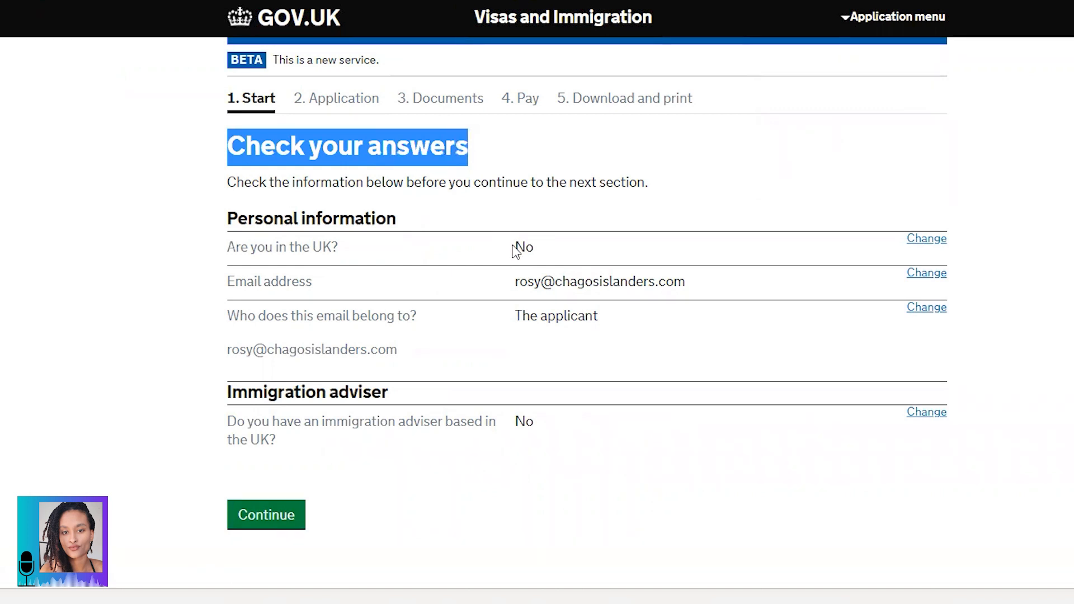
pyautogui.moveTo(513, 247); pyautogui.dragTo(539, 255)
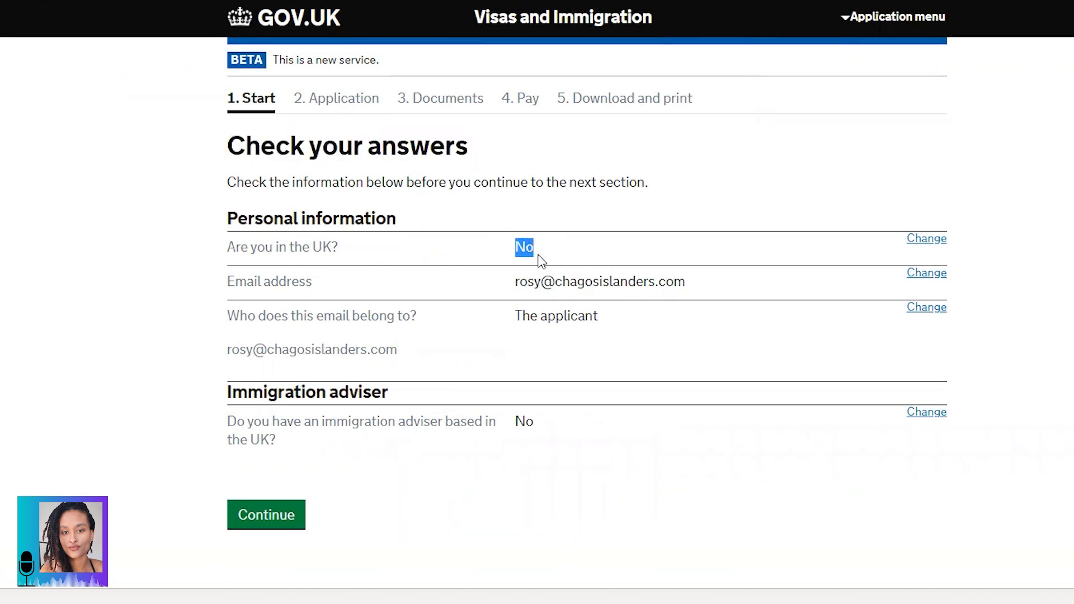
pyautogui.moveTo(515, 282); pyautogui.dragTo(698, 291)
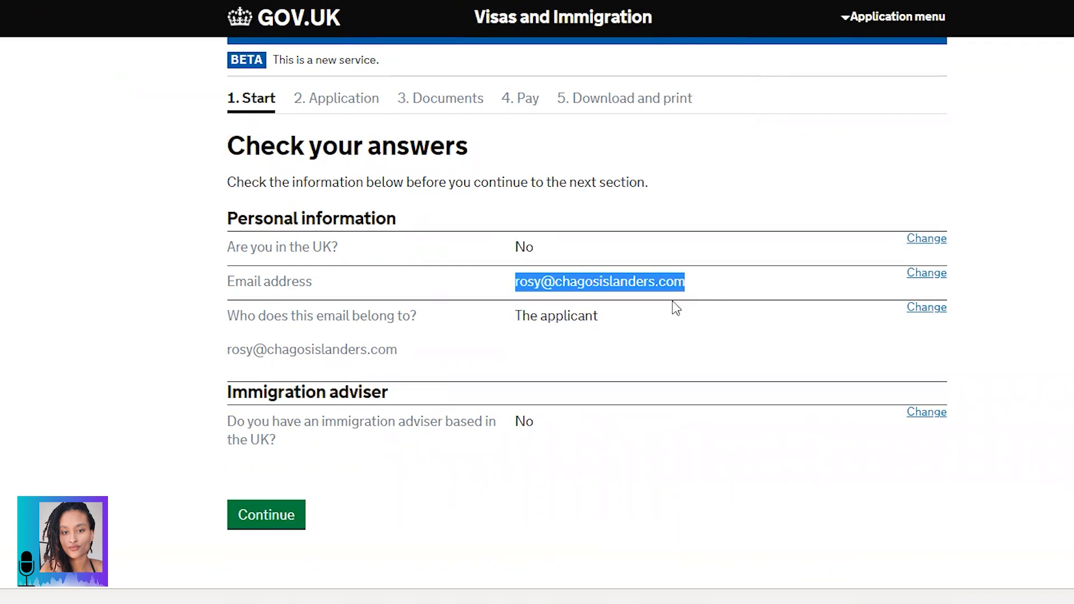
pyautogui.moveTo(515, 314); pyautogui.dragTo(600, 323)
pyautogui.click(599, 317)
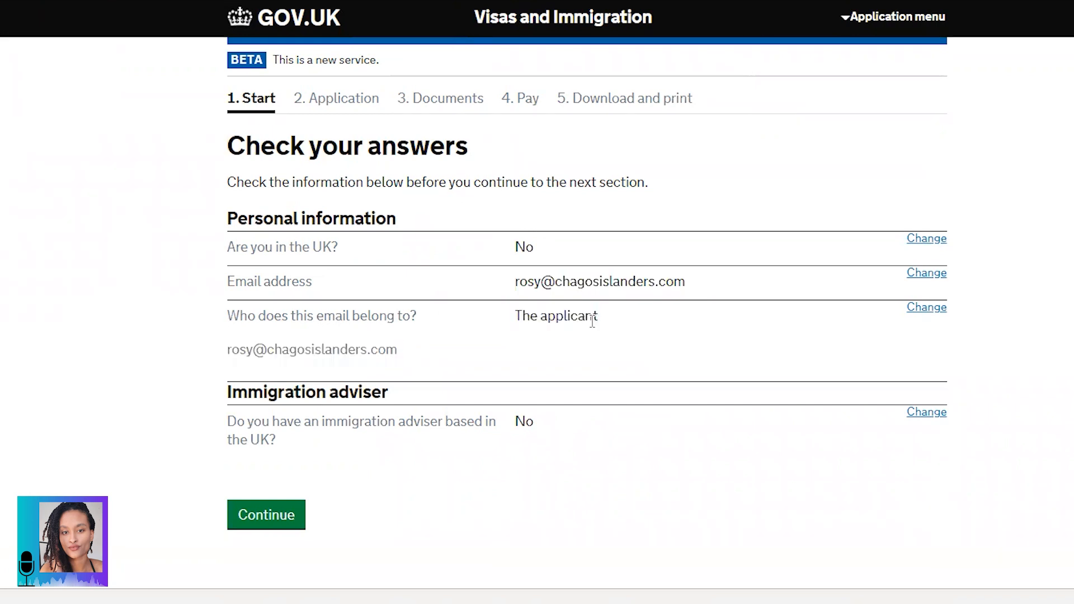
pyautogui.moveTo(516, 421); pyautogui.dragTo(537, 429)
pyautogui.click(250, 525)
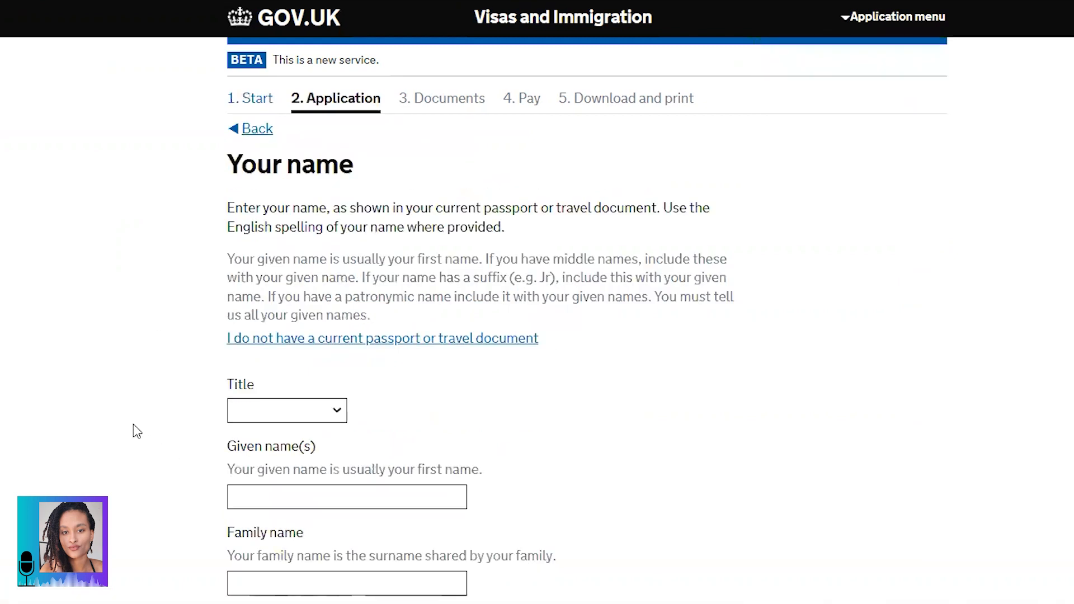
# Step: Read the Your name guidance on passport, middle and patronymic names, then open the Title list
pyautogui.moveTo(236, 166); pyautogui.dragTo(372, 171)
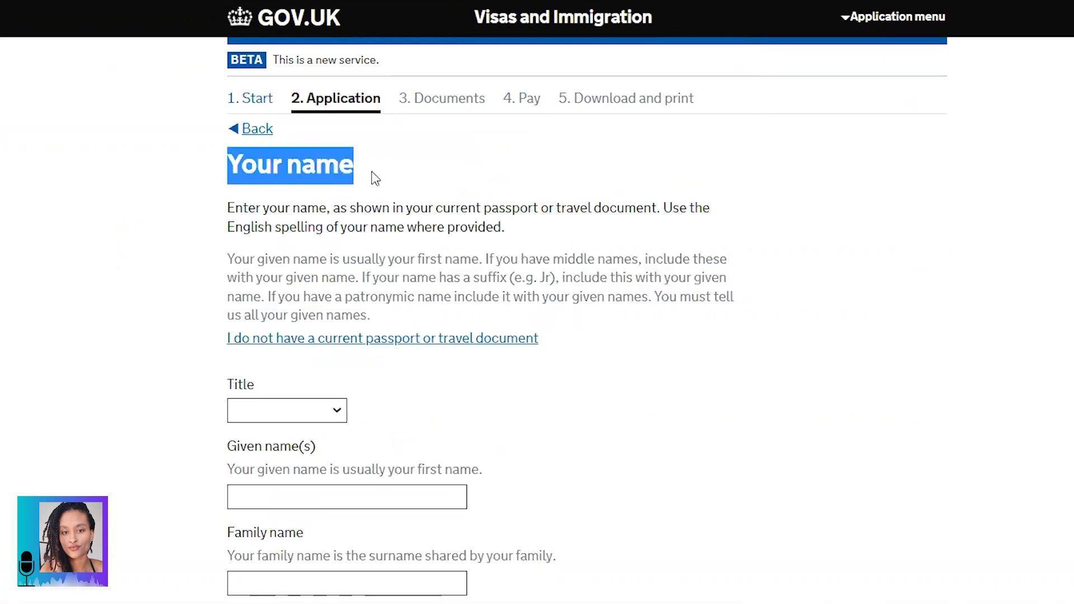
pyautogui.scroll(-2, 312, 122)
pyautogui.click(313, 122)
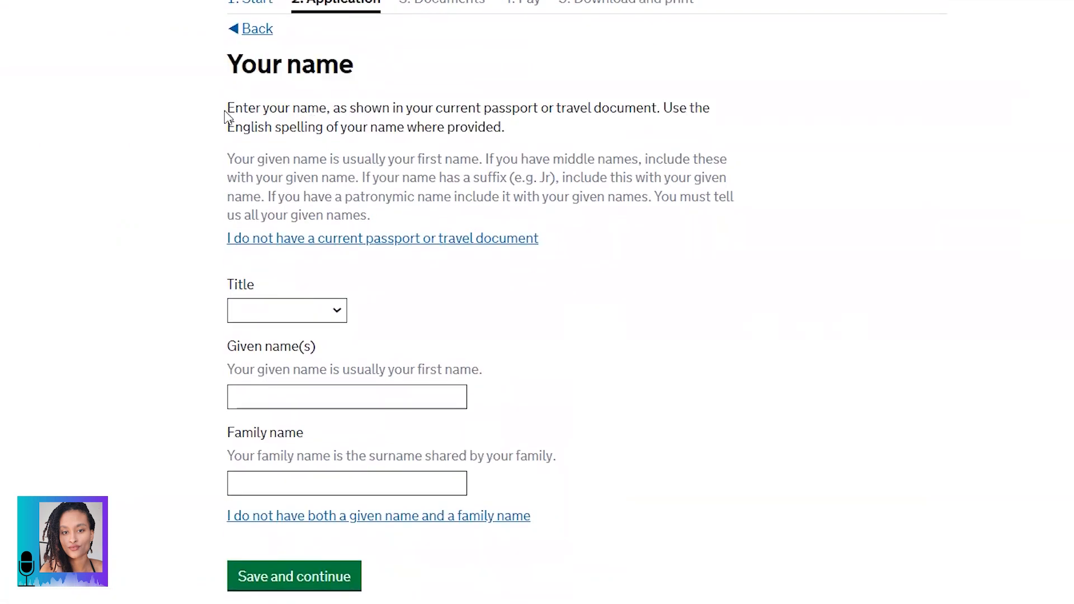
pyautogui.moveTo(226, 108); pyautogui.dragTo(515, 136)
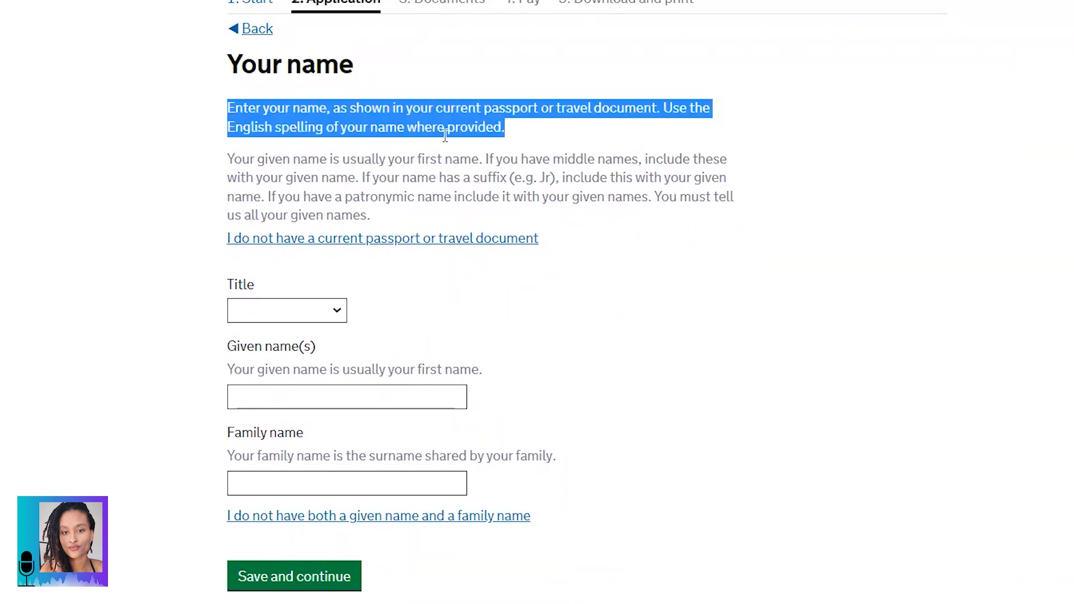
pyautogui.click(253, 167)
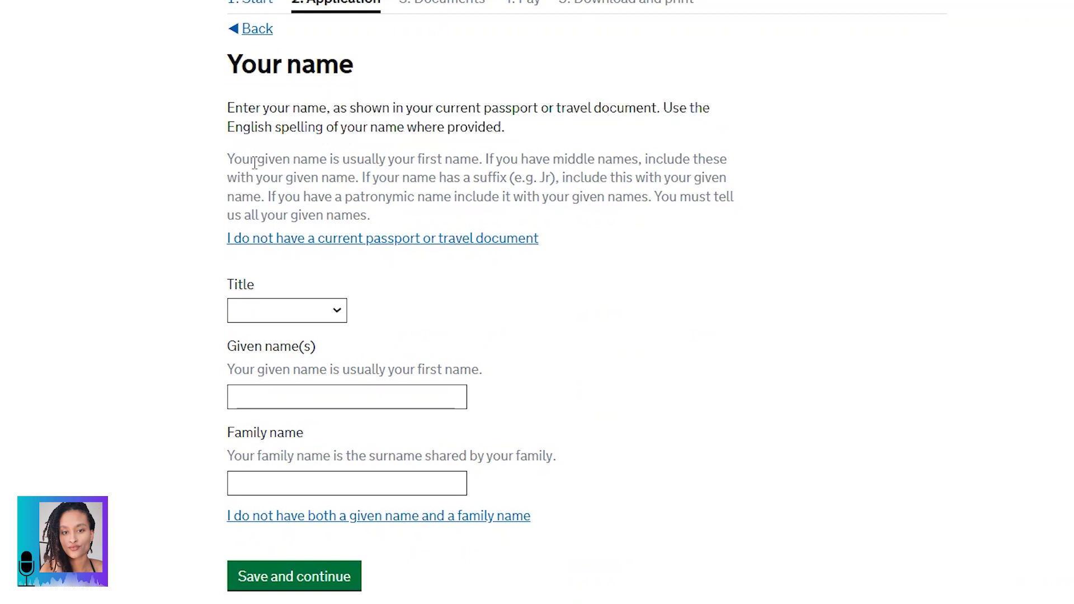
pyautogui.moveTo(233, 159); pyautogui.dragTo(556, 178)
pyautogui.click(373, 180)
pyautogui.moveTo(268, 195); pyautogui.dragTo(370, 215)
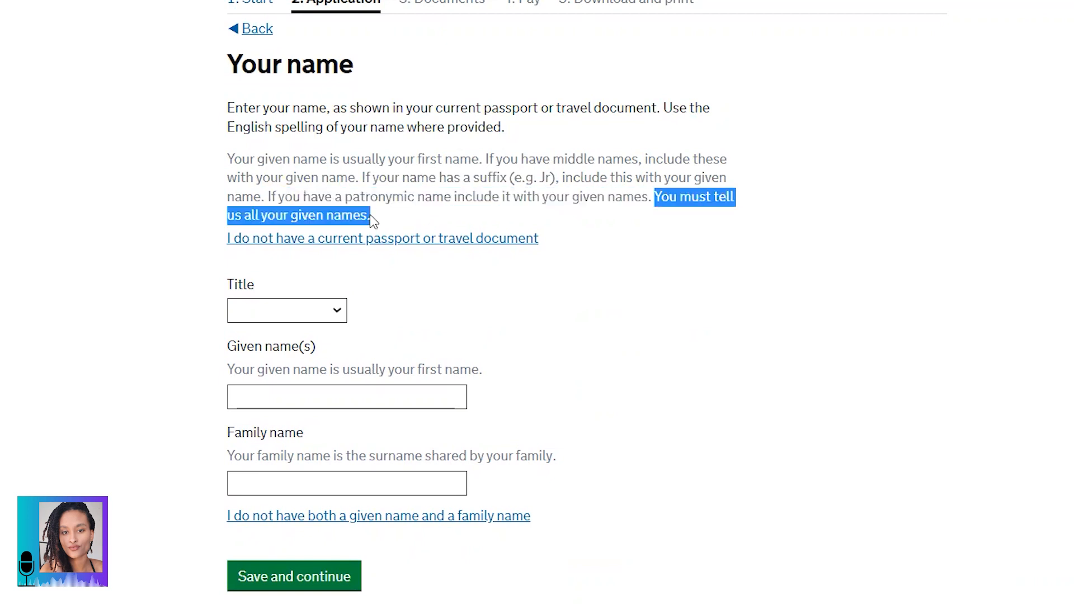
pyautogui.click(392, 193)
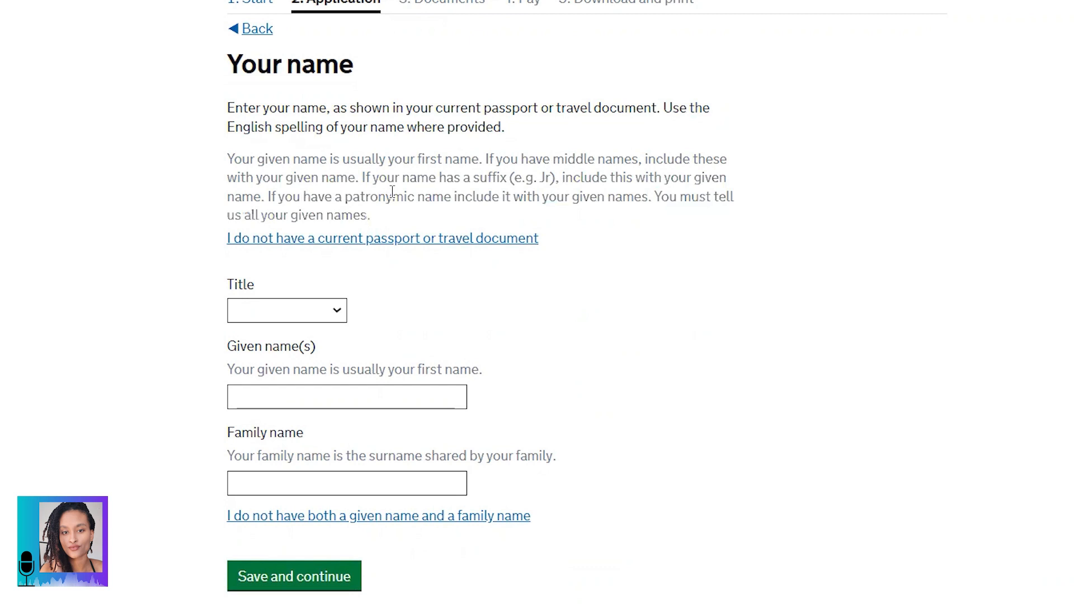
pyautogui.scroll(-2, 393, 192)
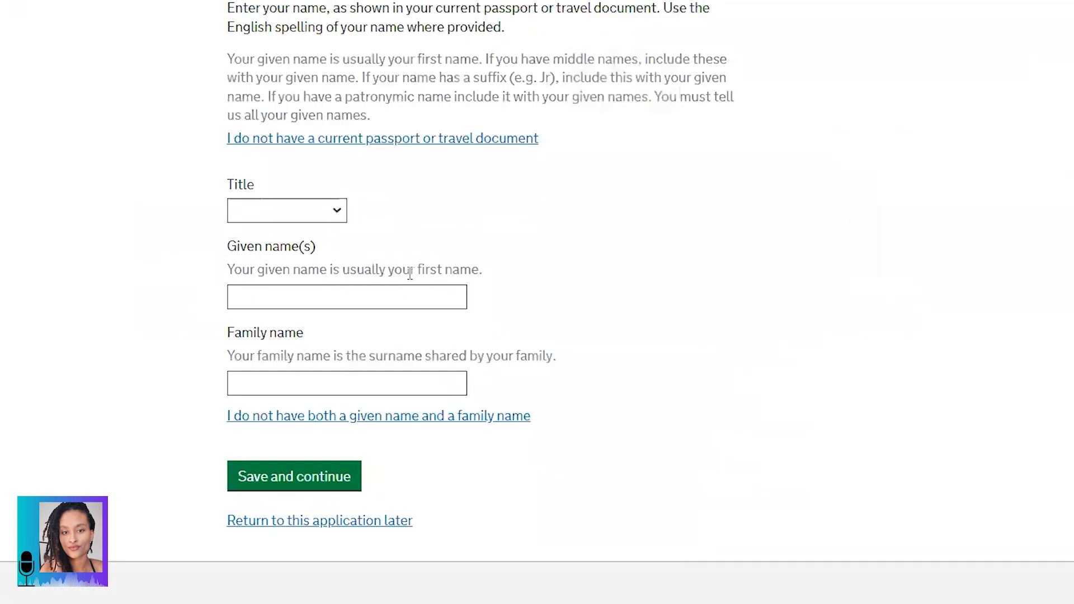
pyautogui.click(300, 212)
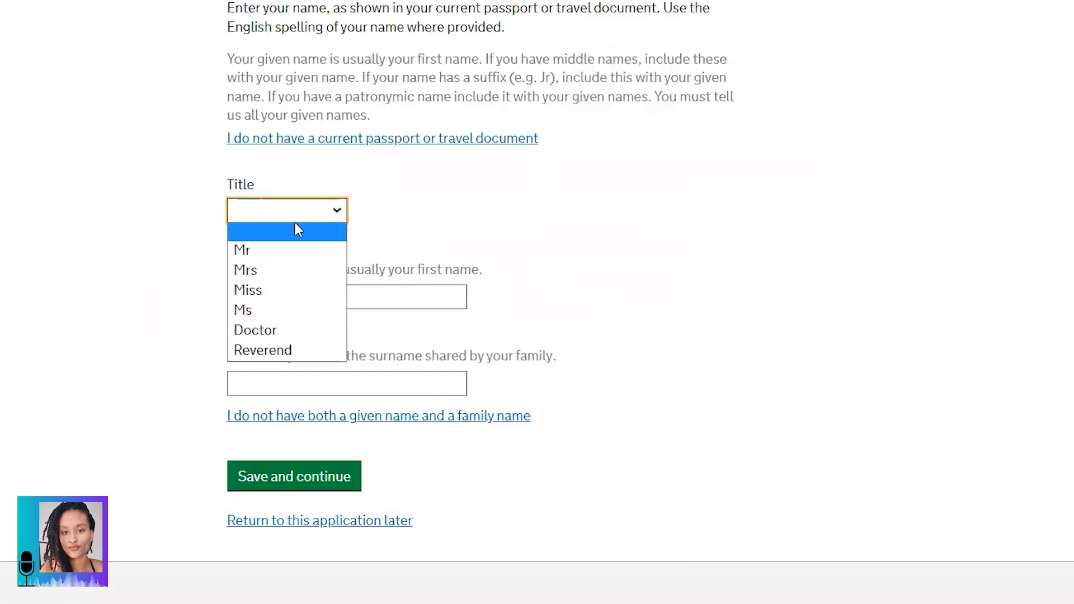
# Step: Choose Miss as the title, enter the applicant's given and family names, and save
pyautogui.click(271, 291)
pyautogui.click(277, 303)
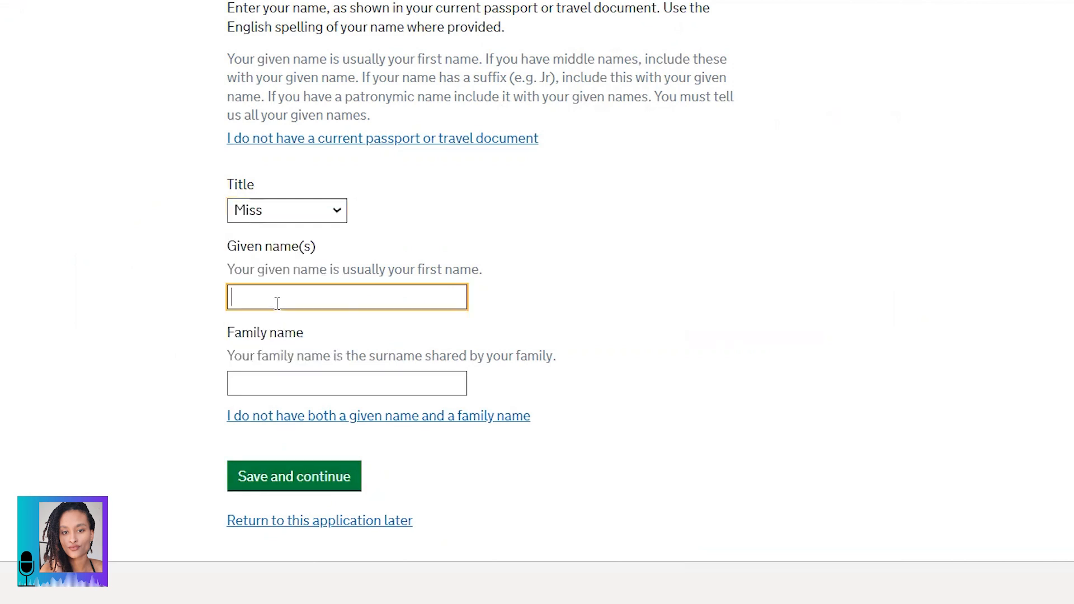
pyautogui.press('Tab')
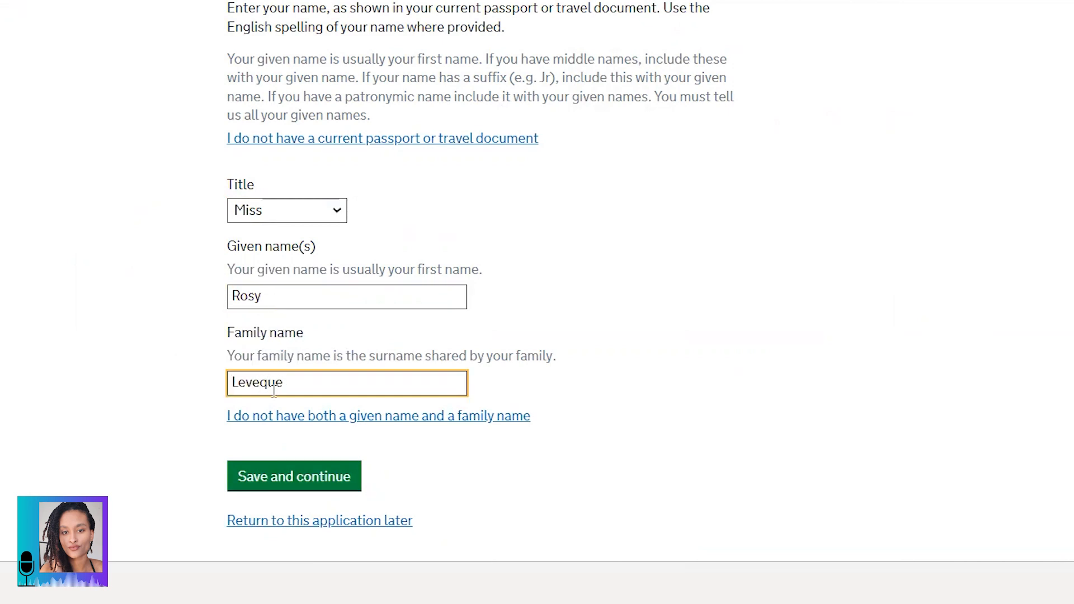
pyautogui.click(287, 472)
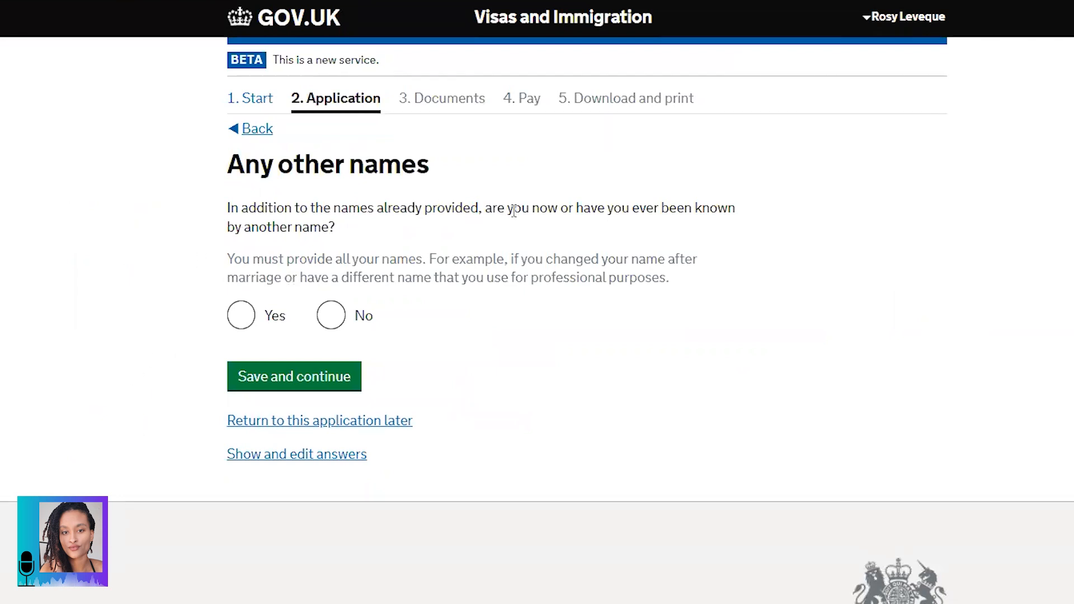
# Step: Answer No to being known by any other names and save
pyautogui.moveTo(338, 228); pyautogui.dragTo(230, 209)
pyautogui.click(227, 207)
pyautogui.tripleClick(376, 207)
pyautogui.click(365, 280)
pyautogui.click(331, 315)
pyautogui.click(309, 385)
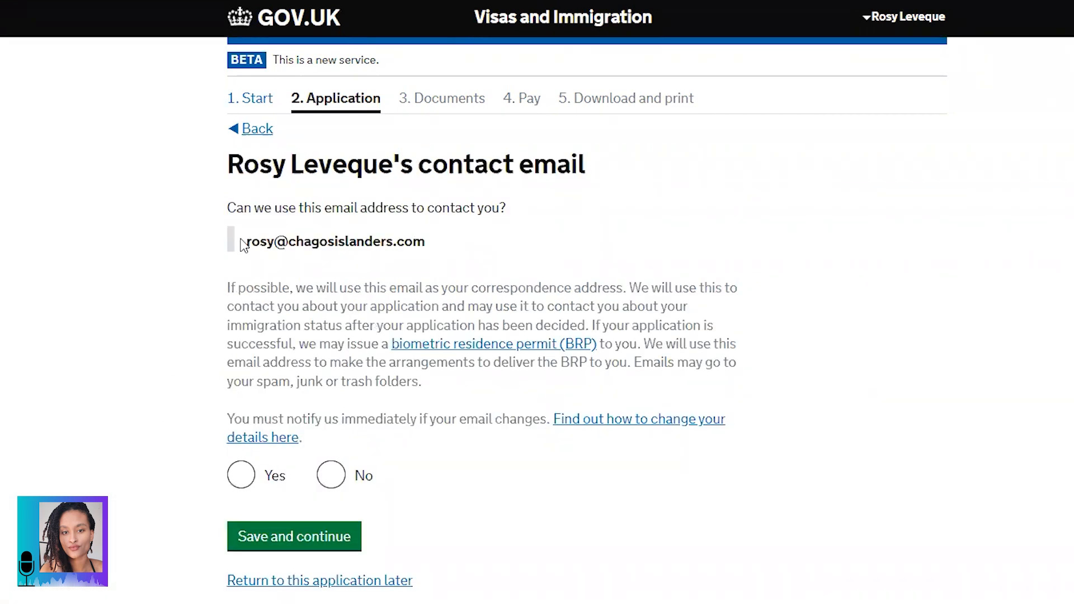
# Step: Review the contact email notice, agree to be contacted at that email, and save
pyautogui.moveTo(228, 207); pyautogui.dragTo(504, 215)
pyautogui.moveTo(427, 243); pyautogui.dragTo(249, 253)
pyautogui.scroll(-2, 249, 253)
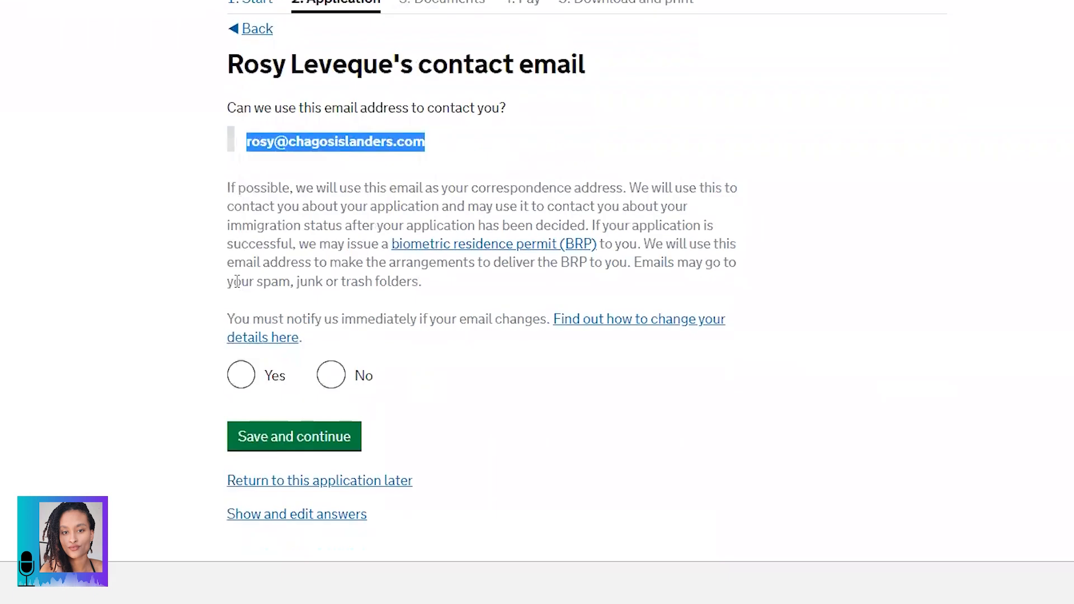
pyautogui.click(238, 190)
pyautogui.moveTo(229, 187); pyautogui.dragTo(431, 297)
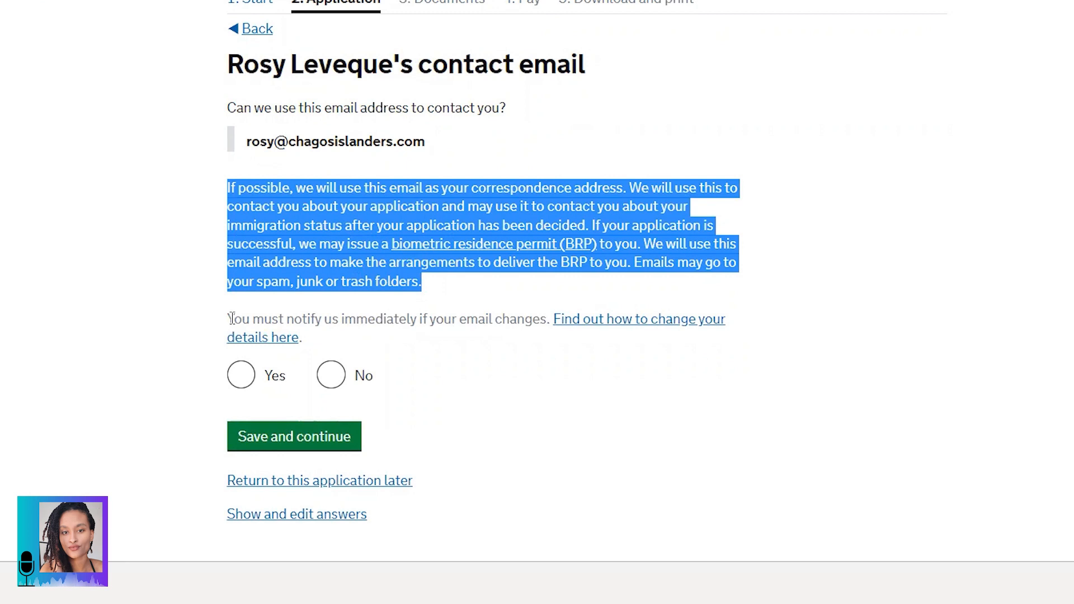
pyautogui.moveTo(232, 319); pyautogui.dragTo(327, 340)
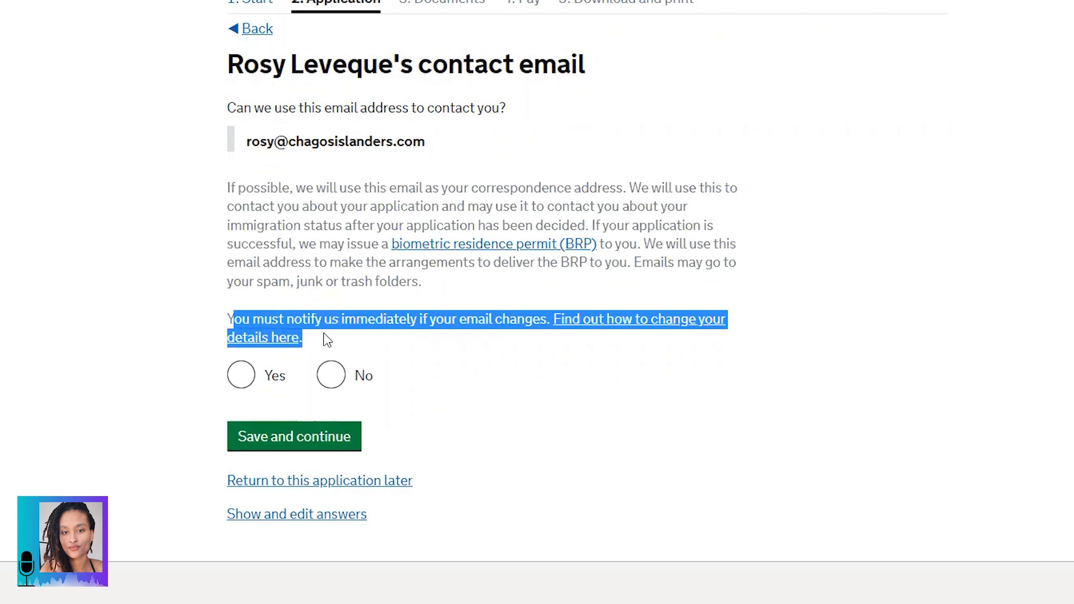
pyautogui.click(327, 340)
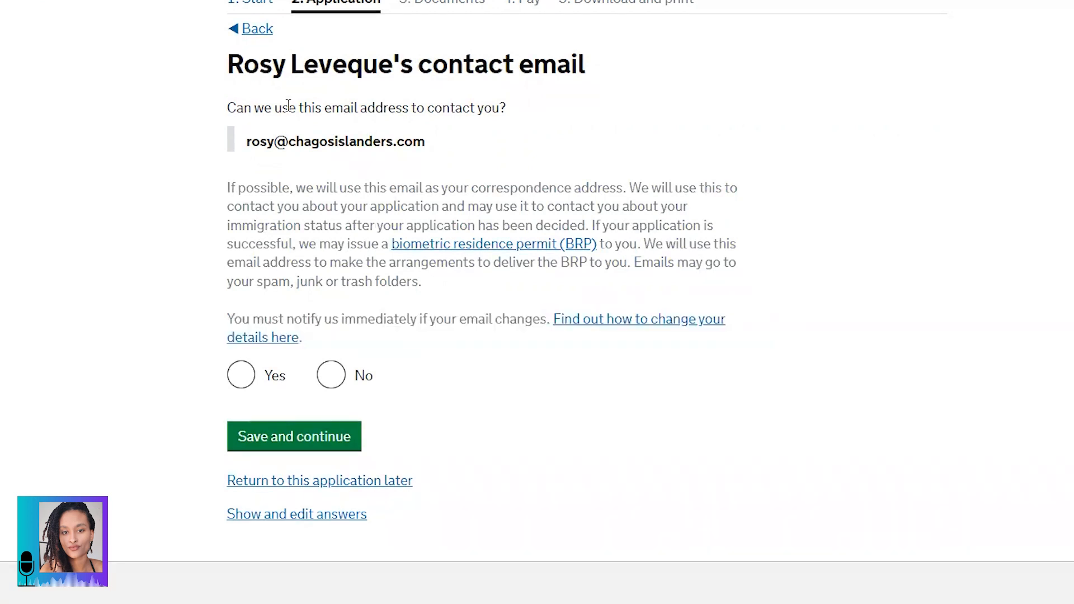
pyautogui.click(241, 375)
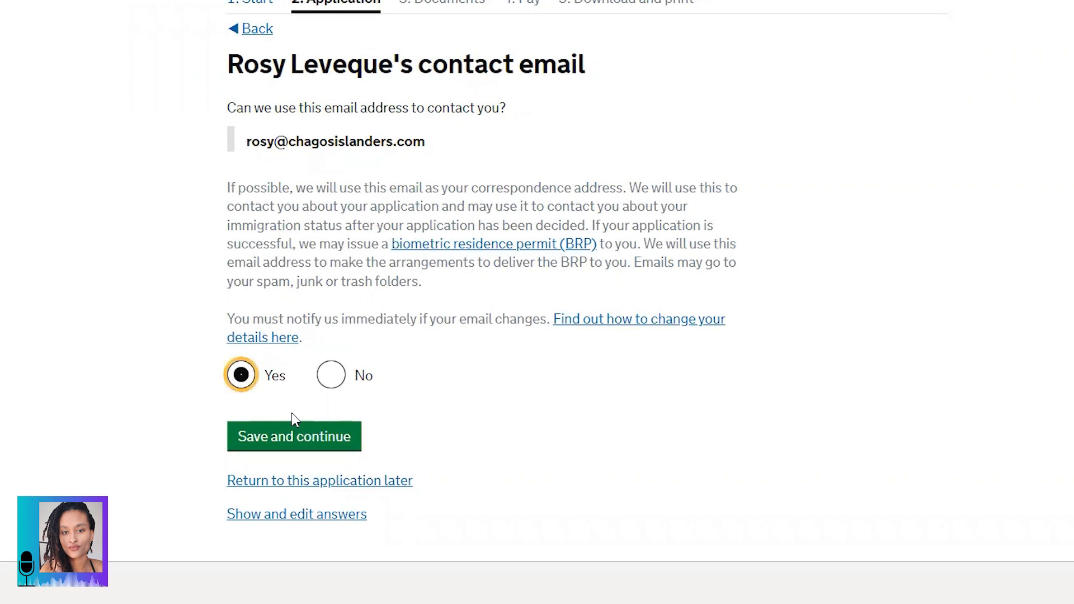
pyautogui.click(311, 449)
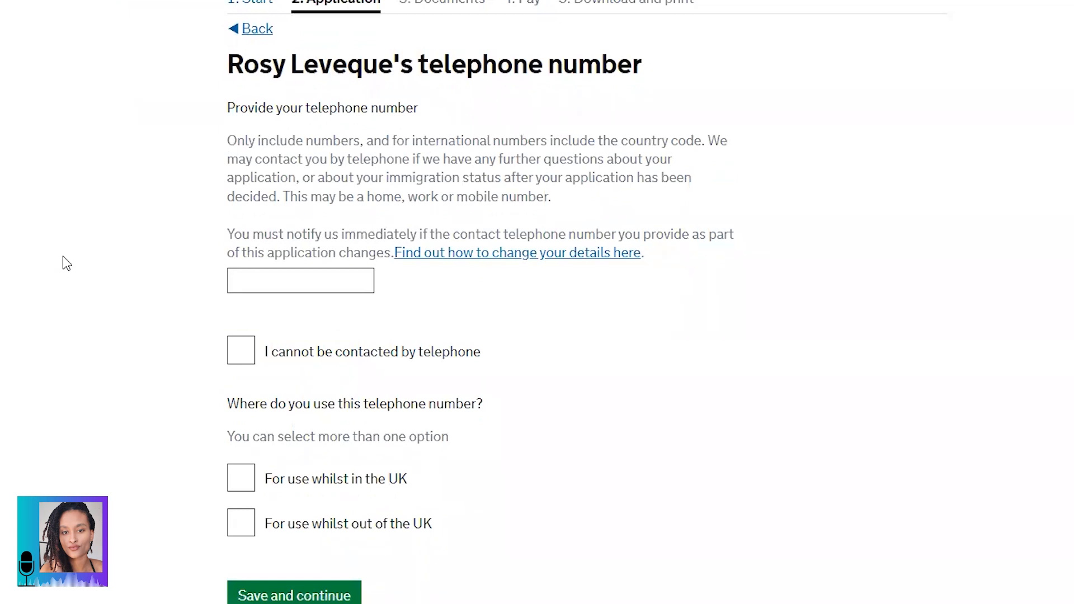
# Step: Enter the telephone number starting +44 and mark it for use both in and out of the UK
pyautogui.doubleClick(243, 107)
pyautogui.moveTo(243, 104); pyautogui.dragTo(409, 143)
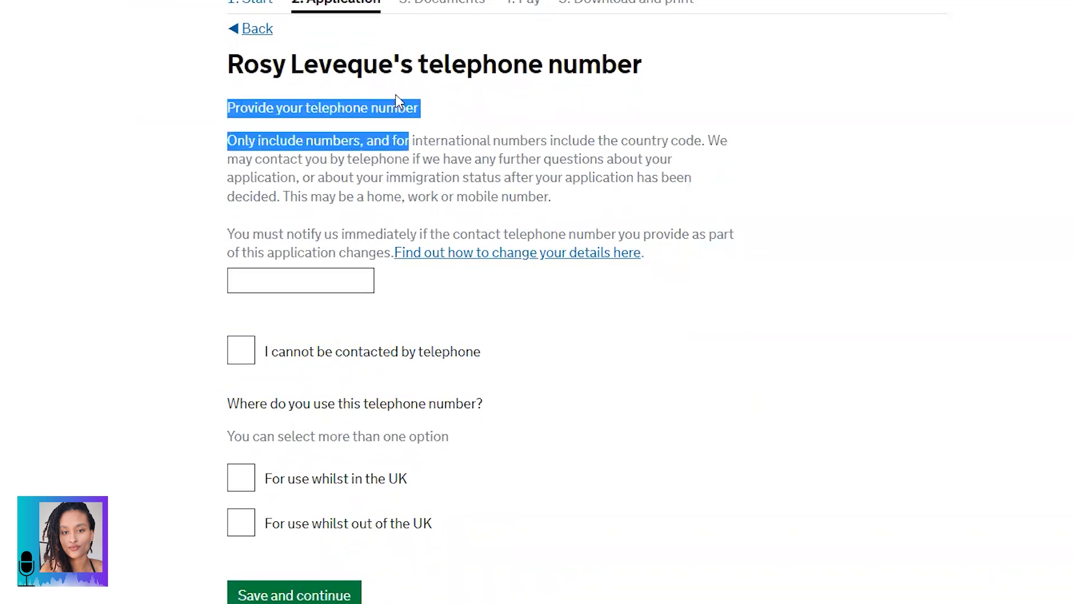
pyautogui.click(430, 116)
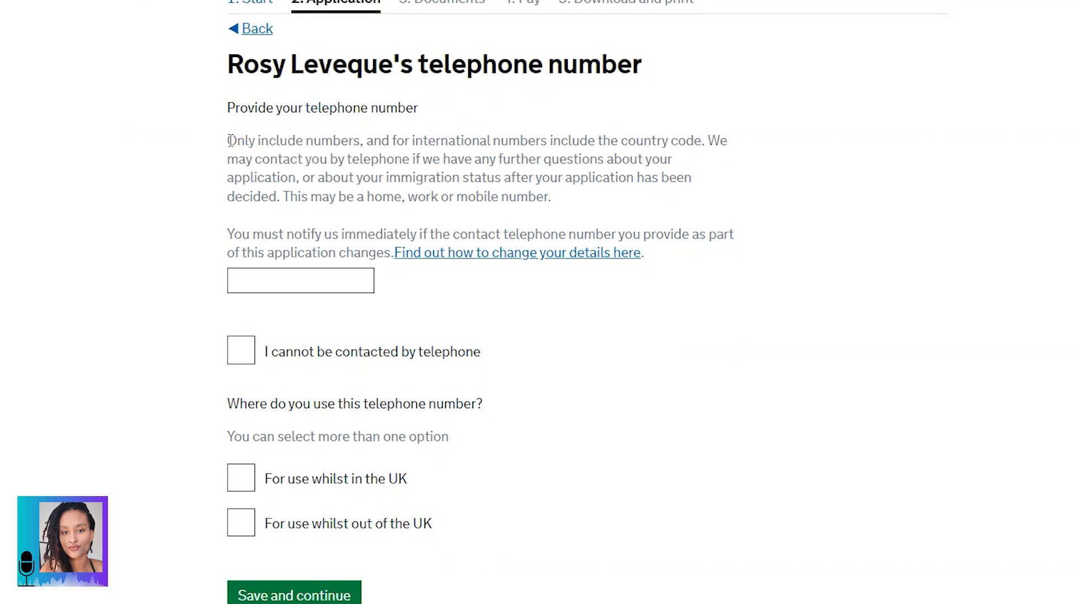
pyautogui.click(267, 285)
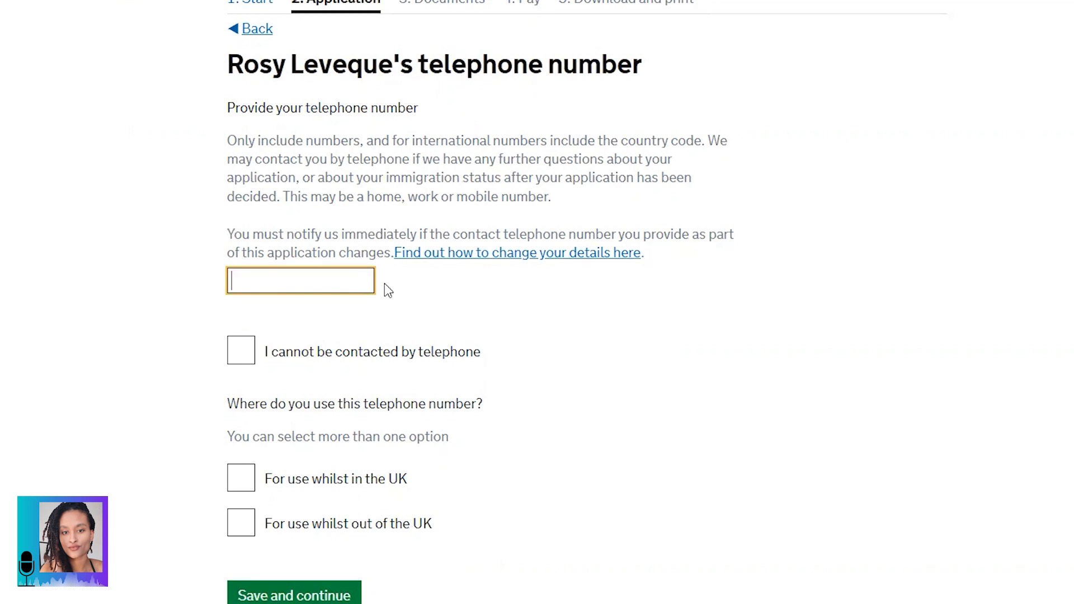
pyautogui.write('+44')
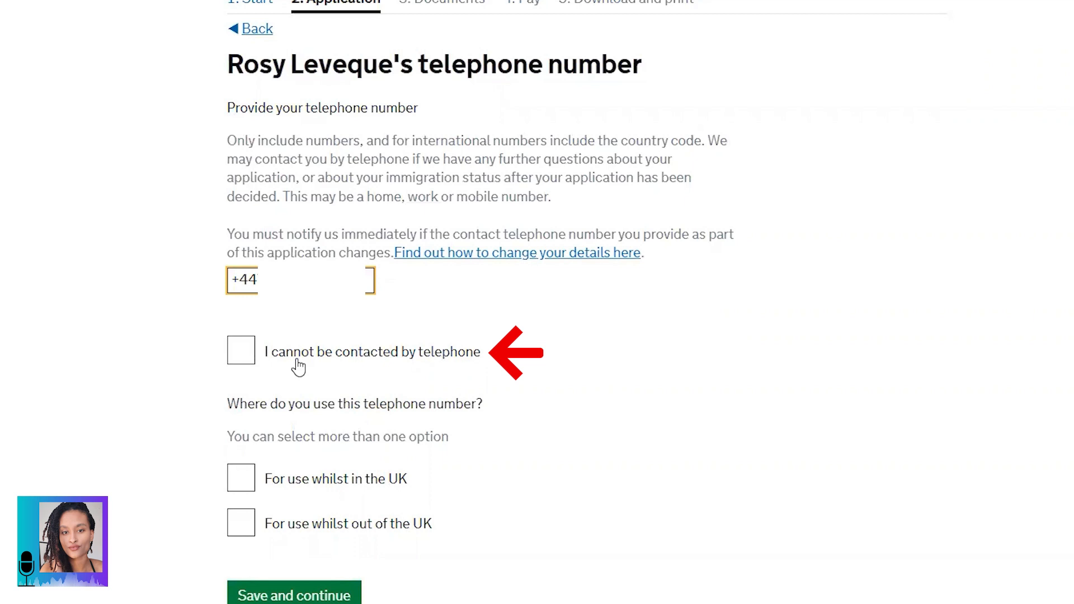
pyautogui.scroll(-2, 315, 396)
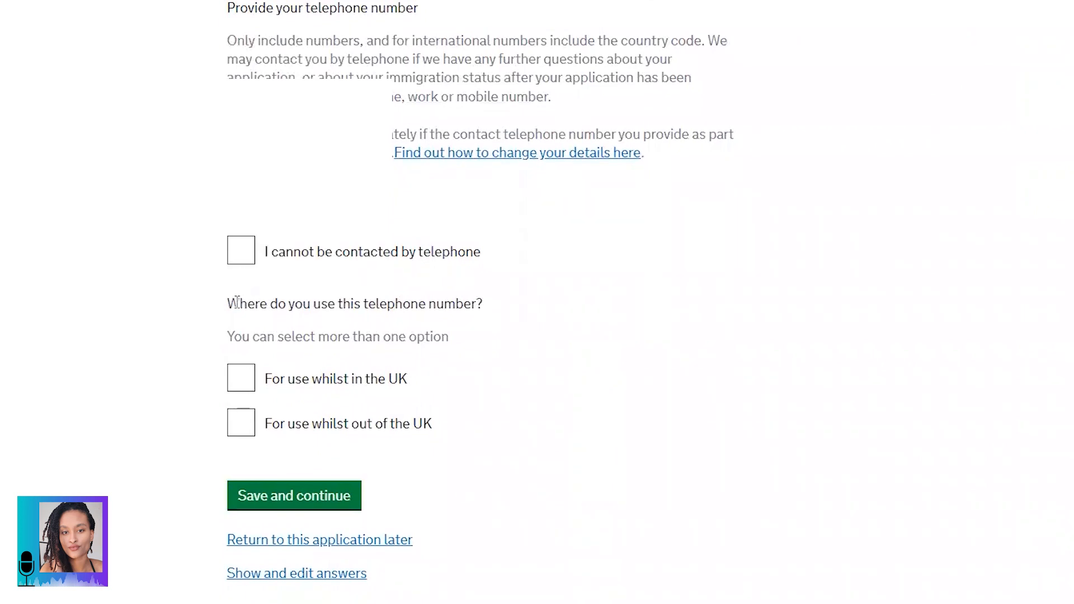
pyautogui.moveTo(240, 303); pyautogui.dragTo(475, 303)
pyautogui.click(394, 331)
pyautogui.click(240, 387)
pyautogui.click(241, 423)
# Step: Save the telephone details to reach the home address page
pyautogui.click(296, 501)
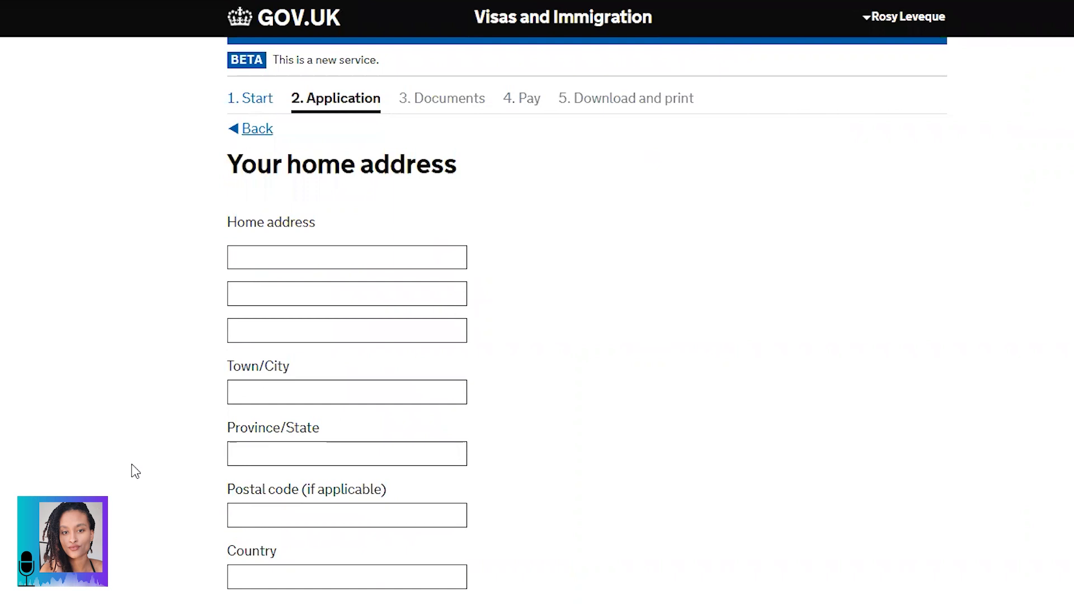
pyautogui.scroll(-2, 133, 465)
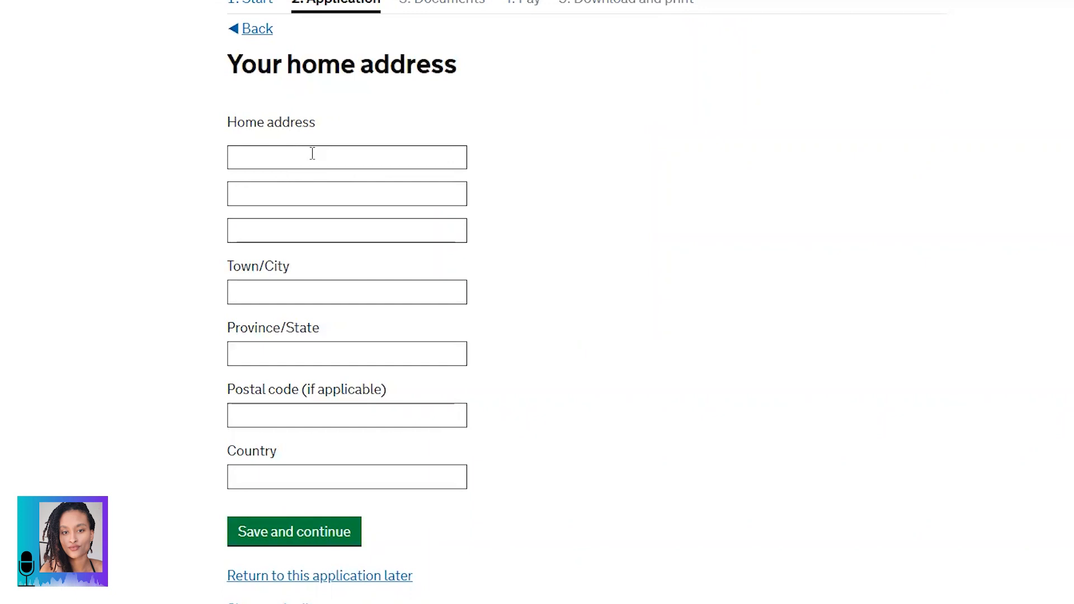
pyautogui.scroll(1, 313, 153)
# Step: Fill in the home address with country United Kingdom of Great Britain and Northern Ireland, and save
pyautogui.click(398, 207)
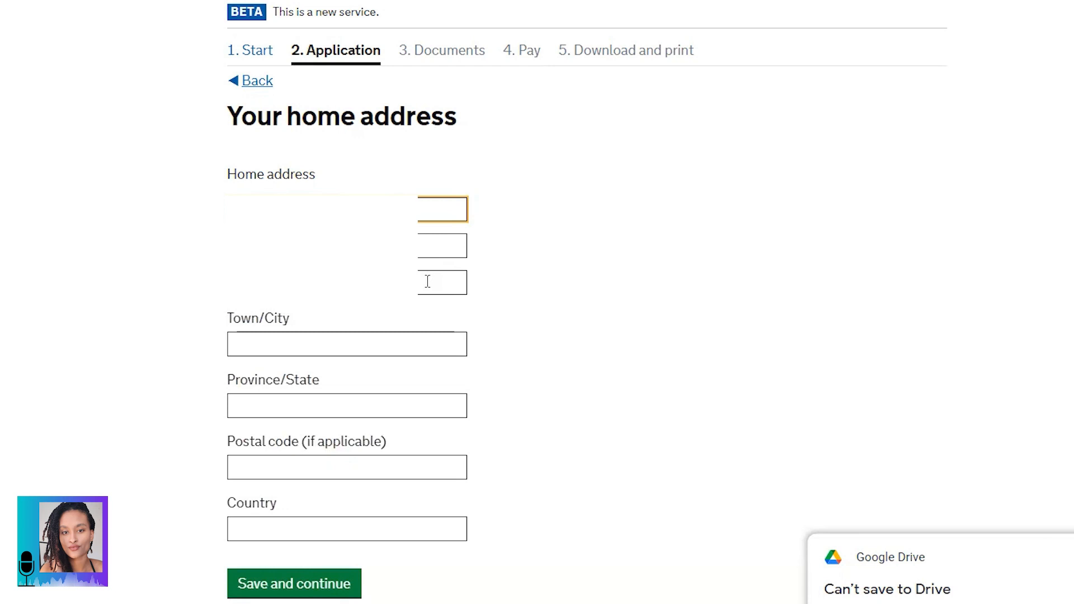
pyautogui.click(314, 528)
pyautogui.write('UK')
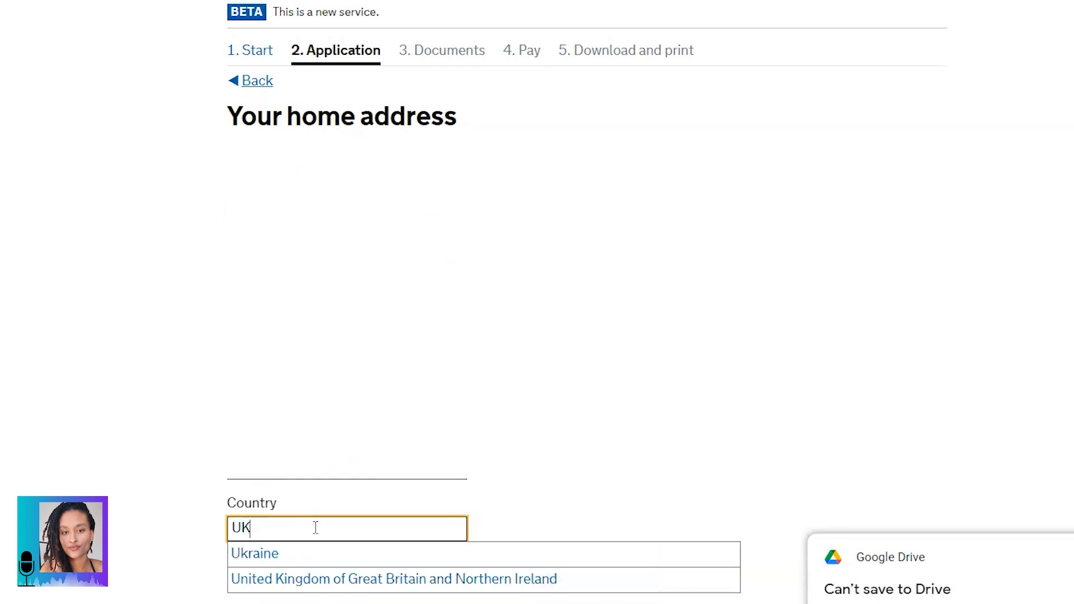
pyautogui.click(337, 580)
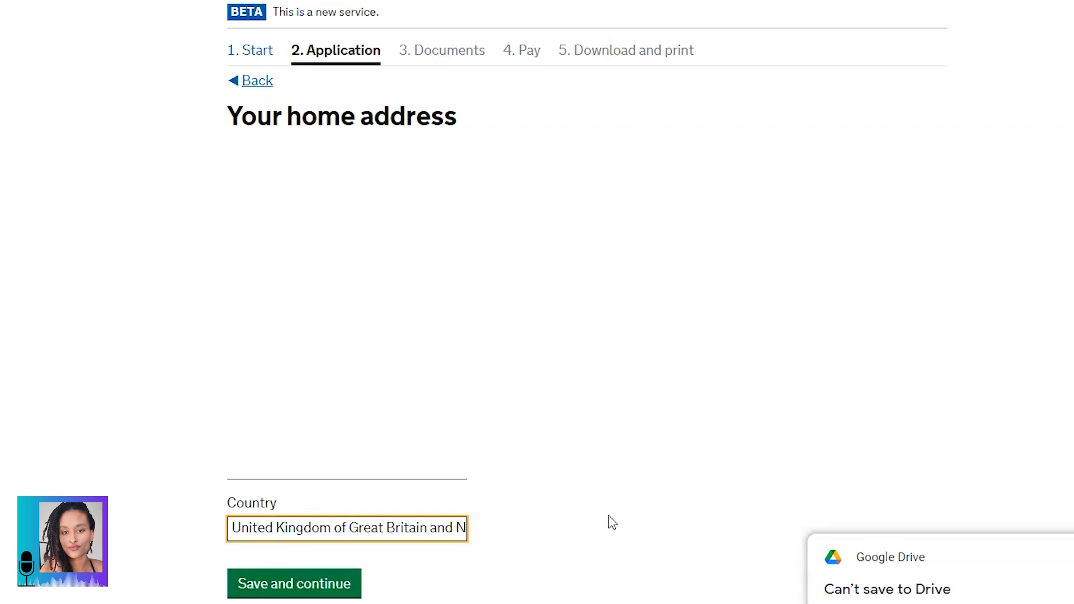
pyautogui.click(303, 585)
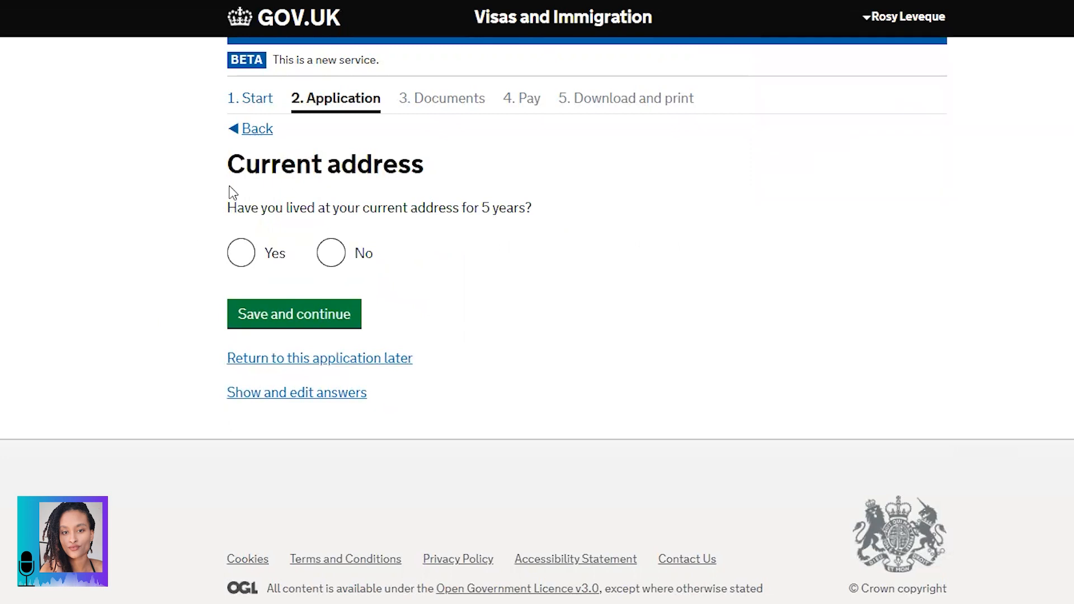
# Step: Answer Yes to having lived at the current address for 5 years and save
pyautogui.moveTo(227, 164); pyautogui.dragTo(436, 181)
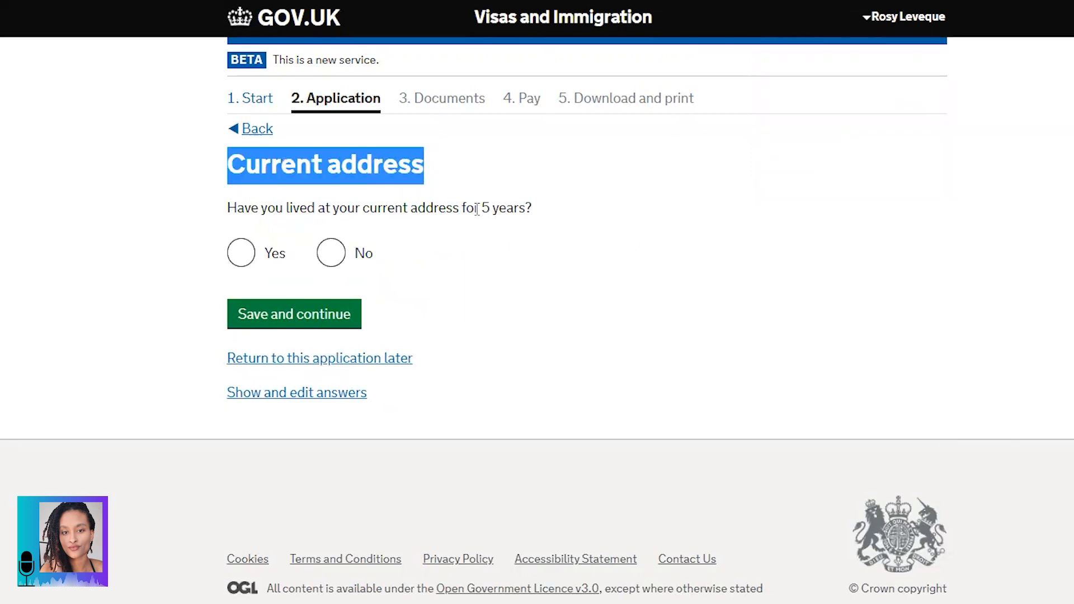
pyautogui.click(445, 209)
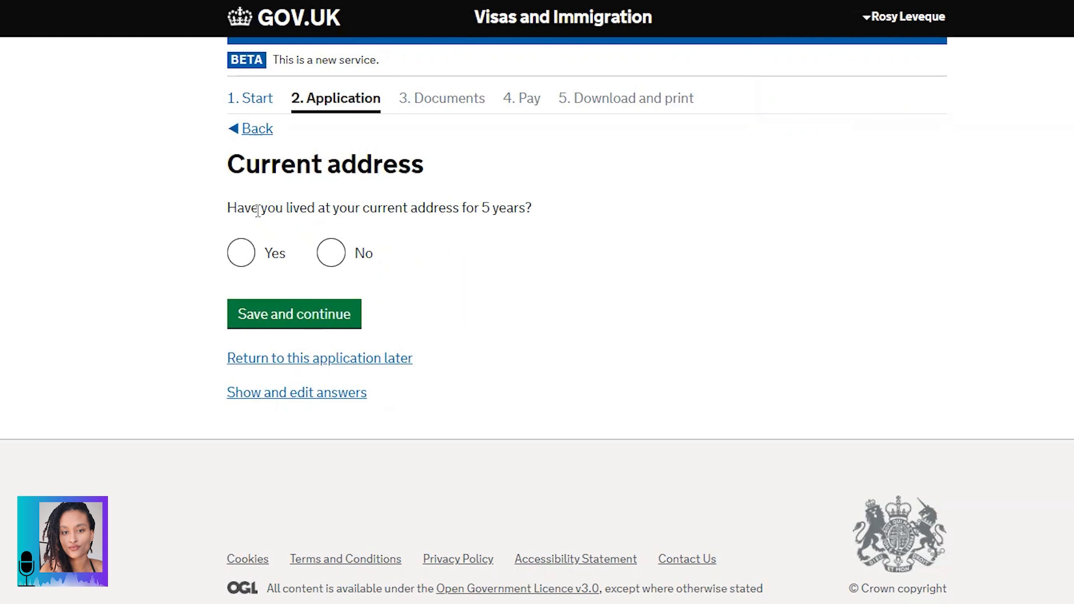
pyautogui.click(240, 258)
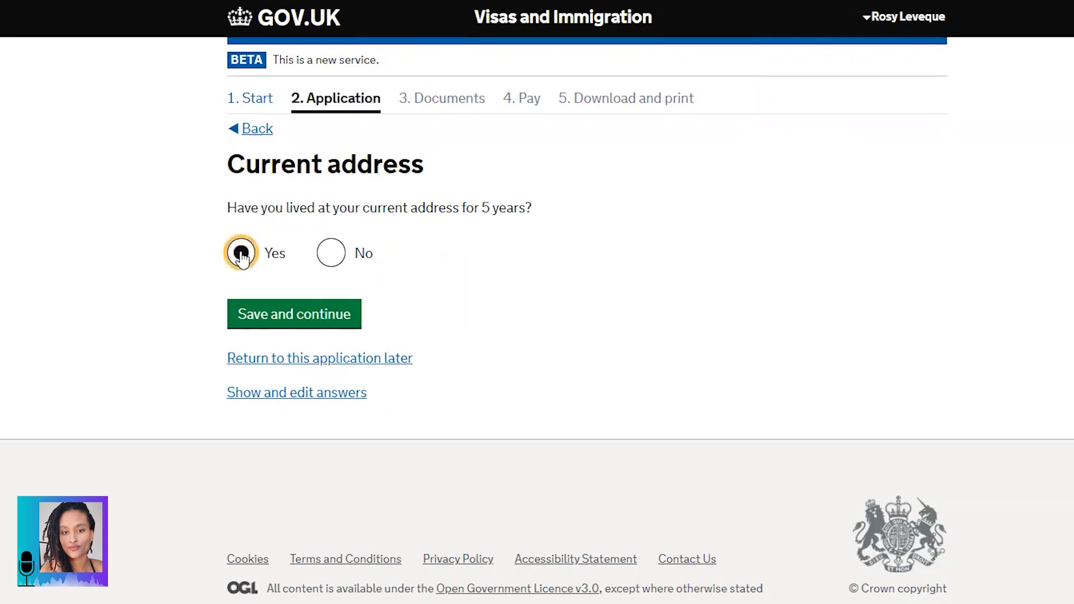
pyautogui.click(300, 317)
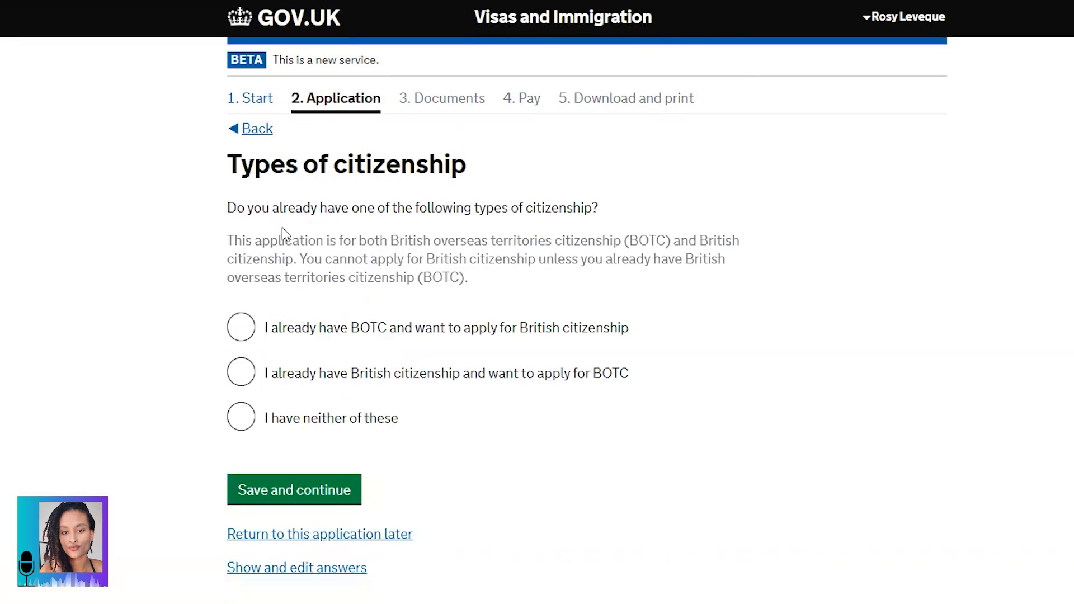
pyautogui.moveTo(231, 164); pyautogui.dragTo(469, 171)
pyautogui.moveTo(229, 208); pyautogui.dragTo(593, 206)
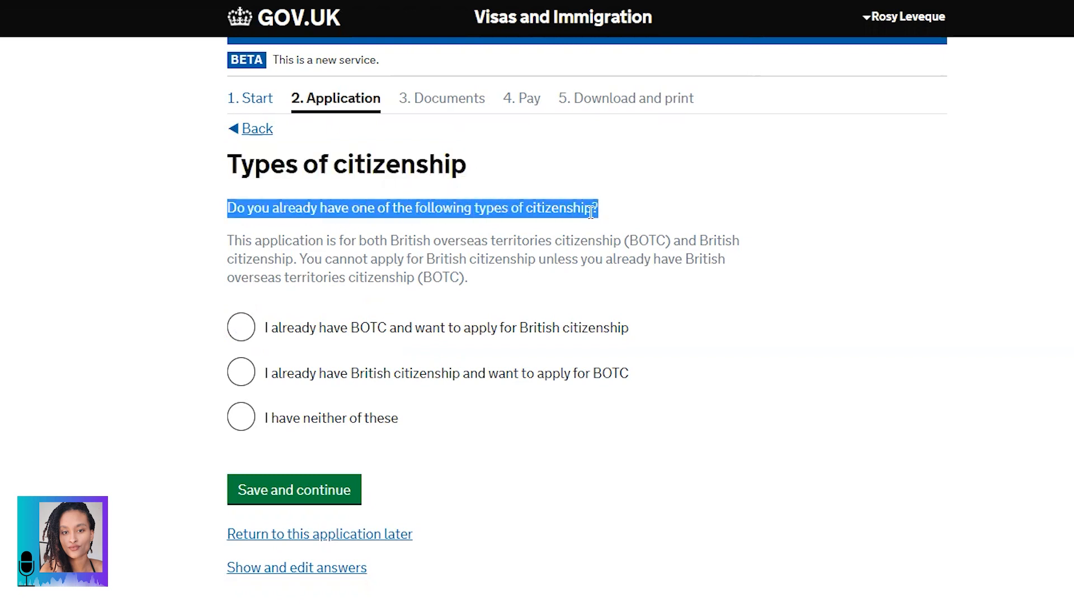
pyautogui.moveTo(229, 241); pyautogui.dragTo(479, 280)
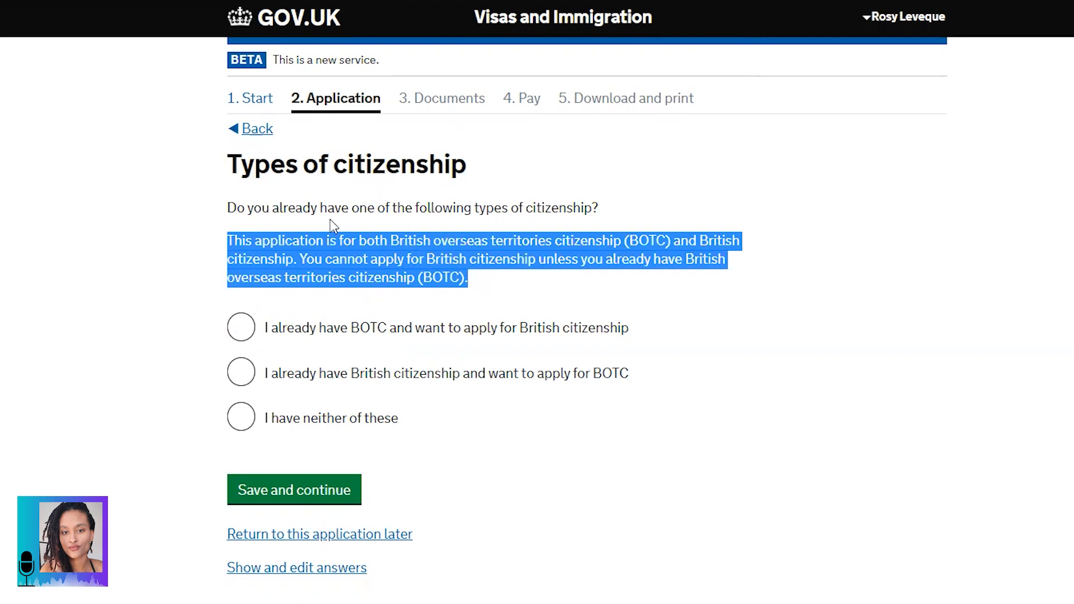
pyautogui.click(381, 213)
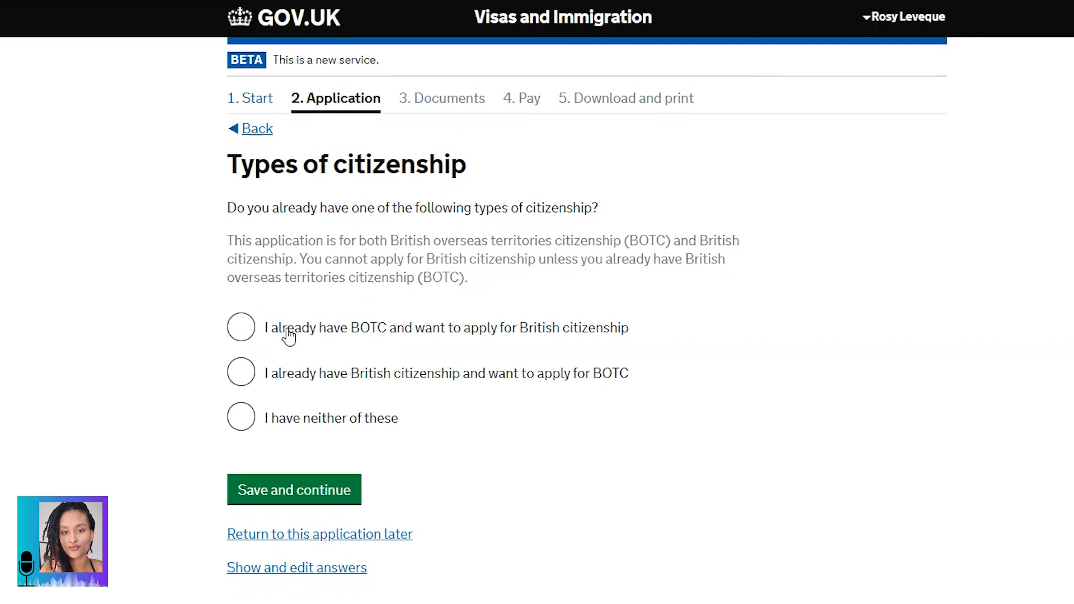
# Step: Choose 'I already have British citizenship and want to apply for BOTC' as the citizenship type
pyautogui.click(240, 376)
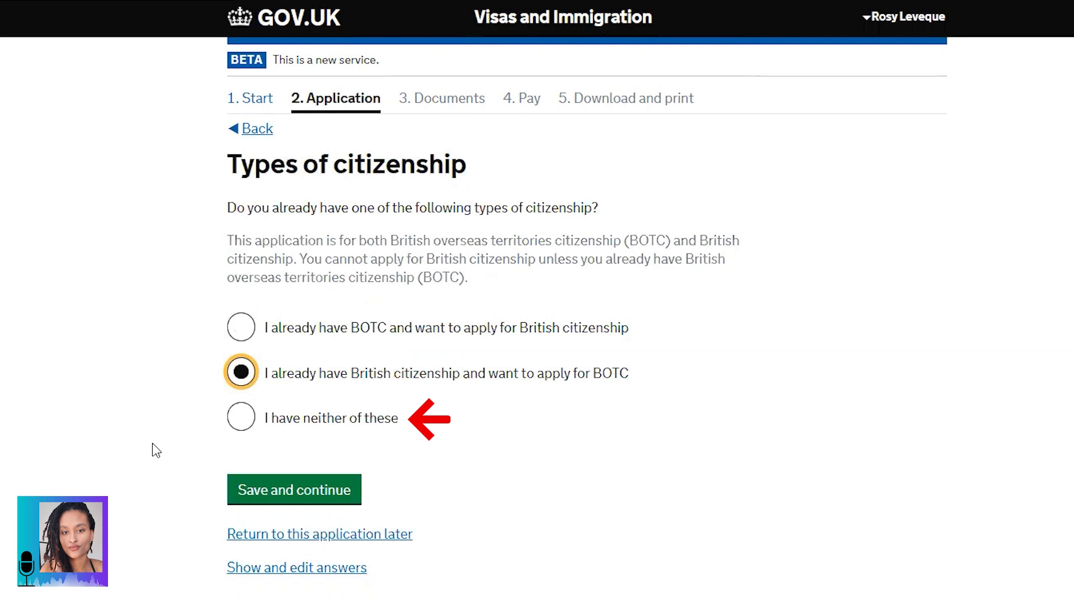
# Step: Save, then on the Citizenship ceremony page answer Yes to attending a ceremony elsewhere
pyautogui.click(290, 491)
pyautogui.moveTo(227, 155); pyautogui.dragTo(494, 168)
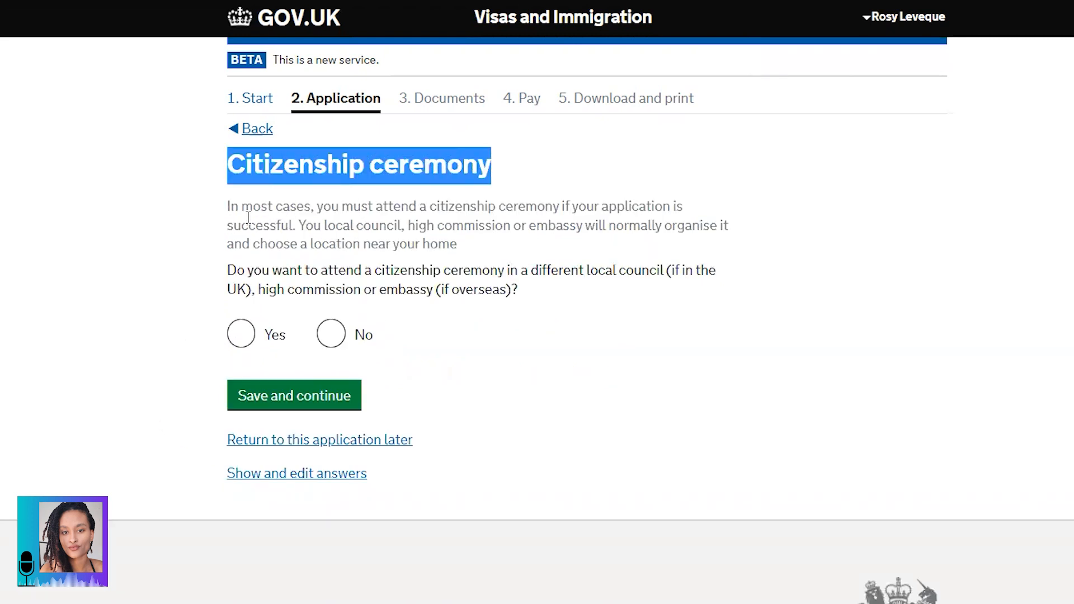
pyautogui.moveTo(227, 207); pyautogui.dragTo(466, 243)
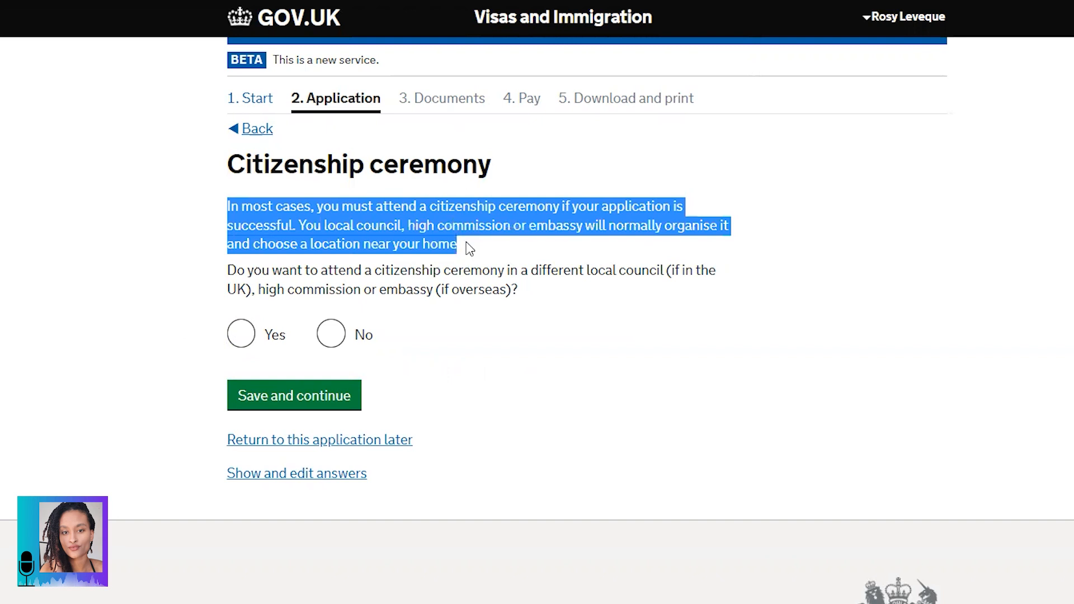
pyautogui.click(328, 274)
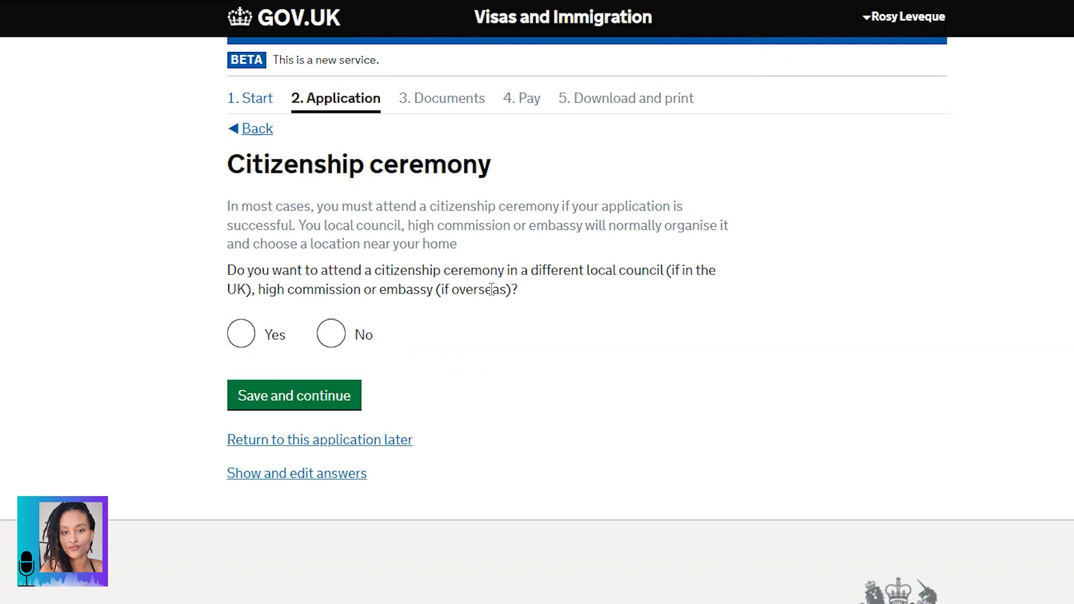
pyautogui.click(240, 340)
# Step: Scroll past the empty ceremony address fields toward the Your sex and relationship status page
pyautogui.scroll(-2, 578, 413)
pyautogui.scroll(-2, 579, 409)
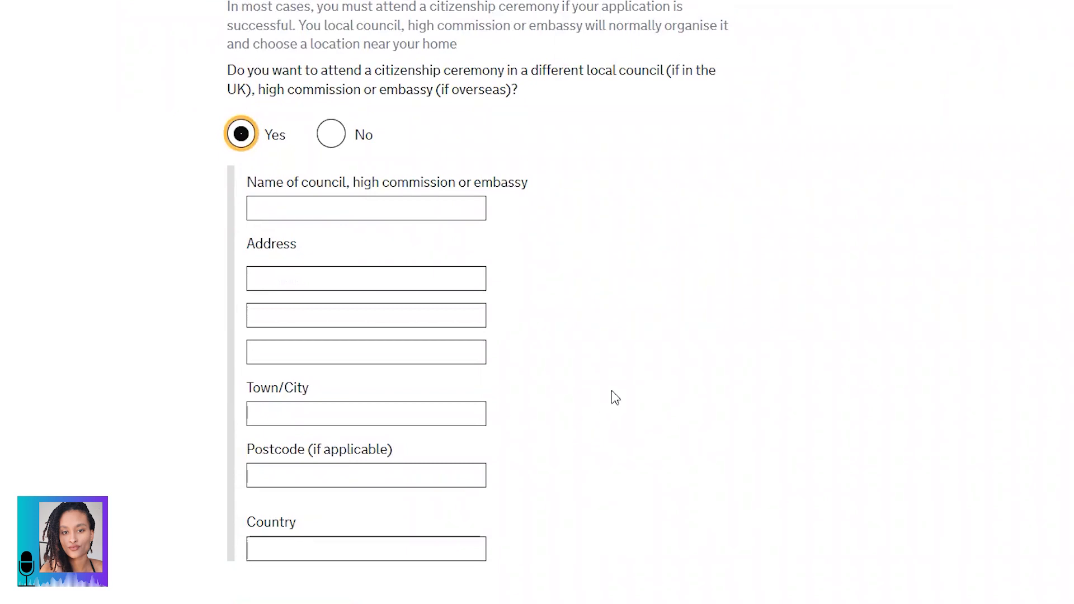
pyautogui.rightClick(1045, 1)
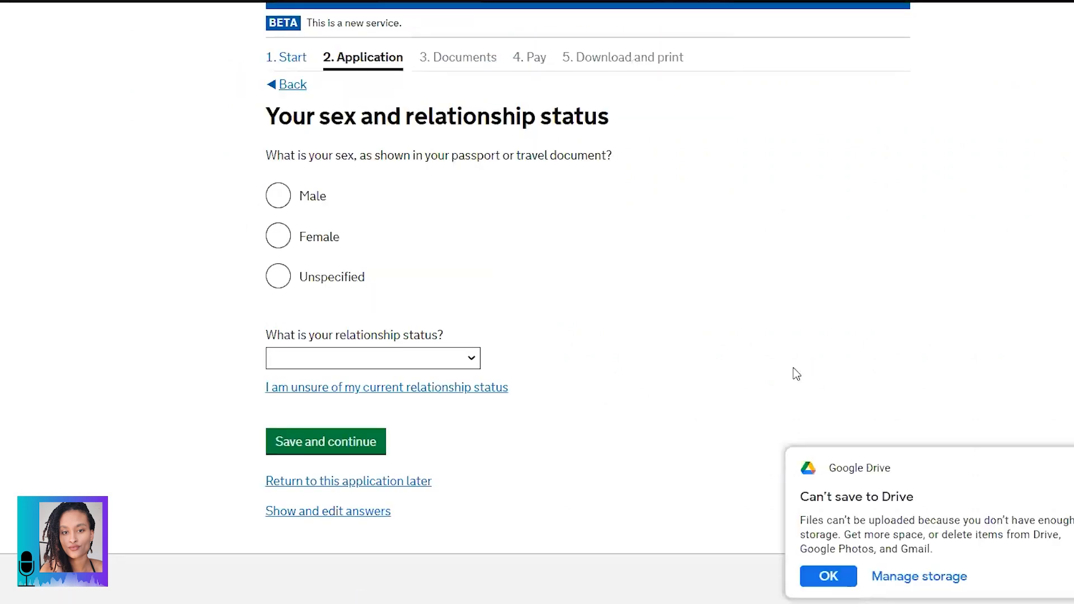
# Step: Dismiss the Drive notification, set sex to Female and relationship status to Unmarried partner, and save
pyautogui.click(828, 577)
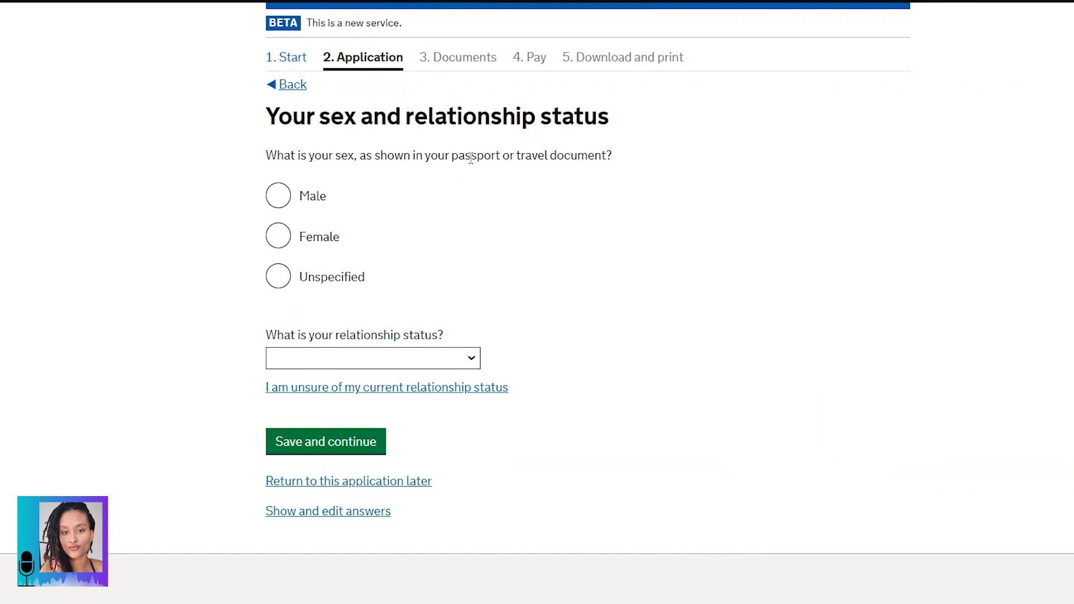
pyautogui.click(276, 245)
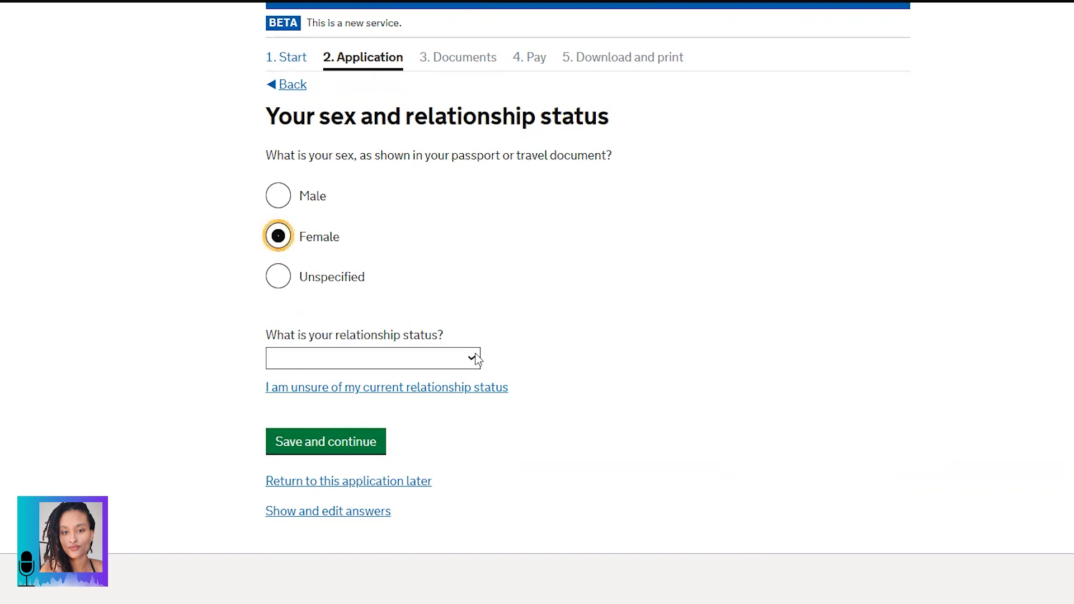
pyautogui.click(269, 116)
pyautogui.moveTo(268, 116); pyautogui.dragTo(614, 137)
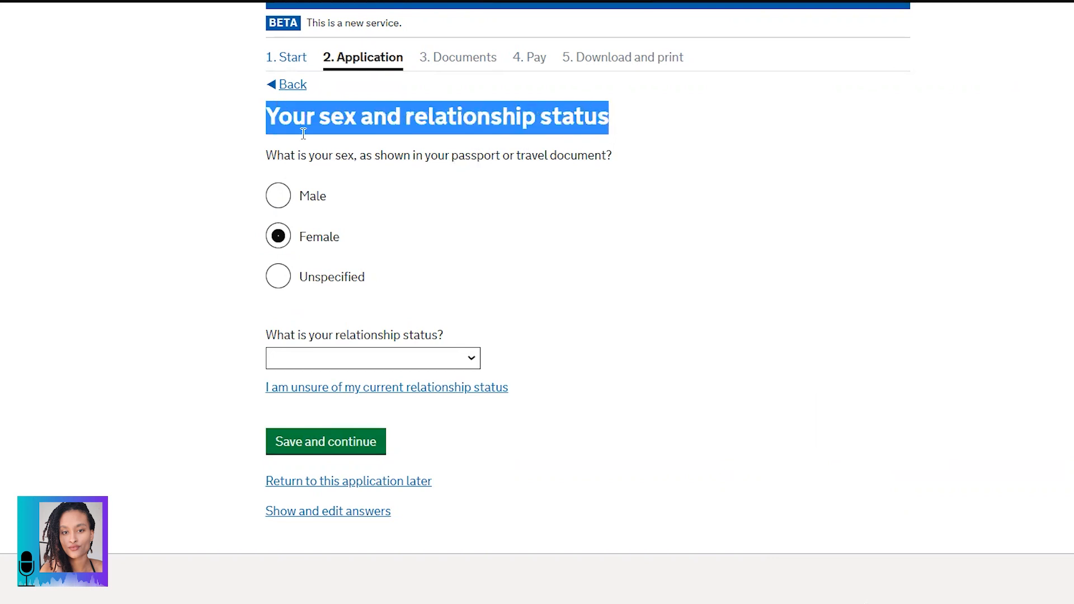
pyautogui.moveTo(270, 154); pyautogui.dragTo(621, 175)
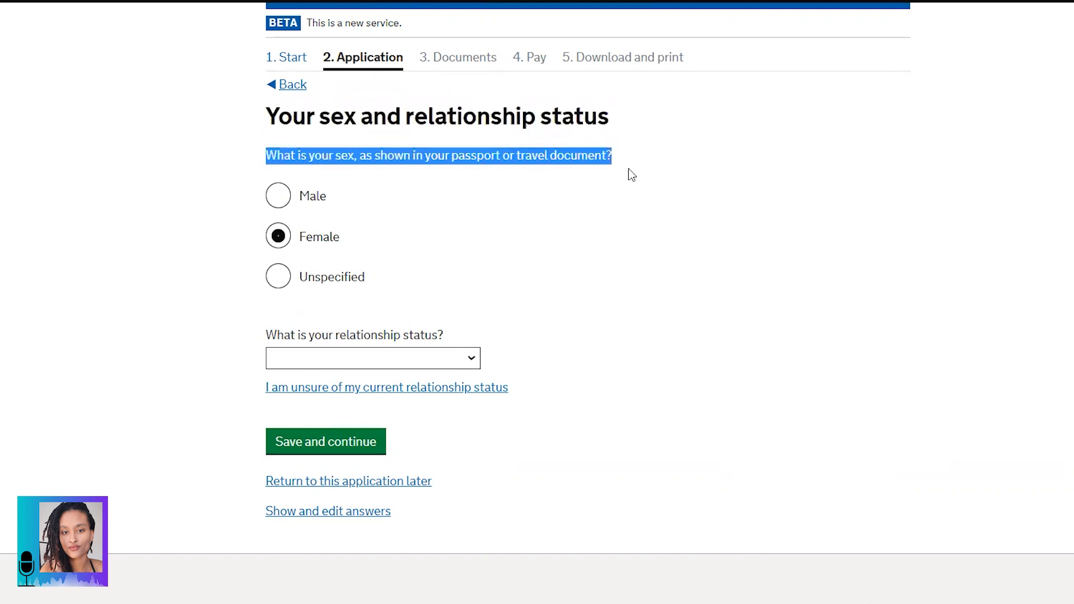
pyautogui.click(363, 360)
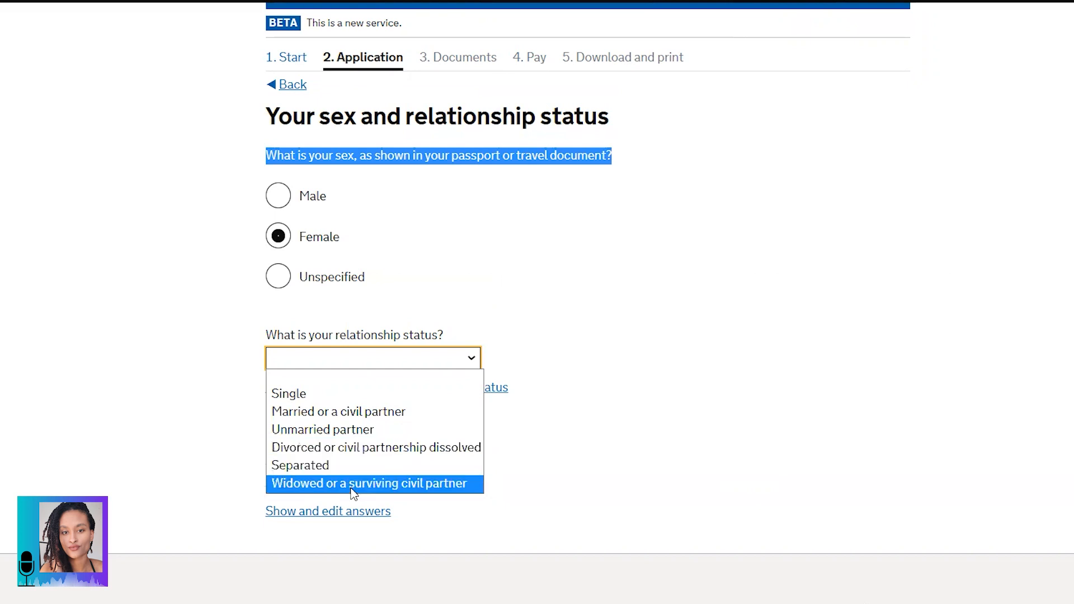
pyautogui.click(348, 431)
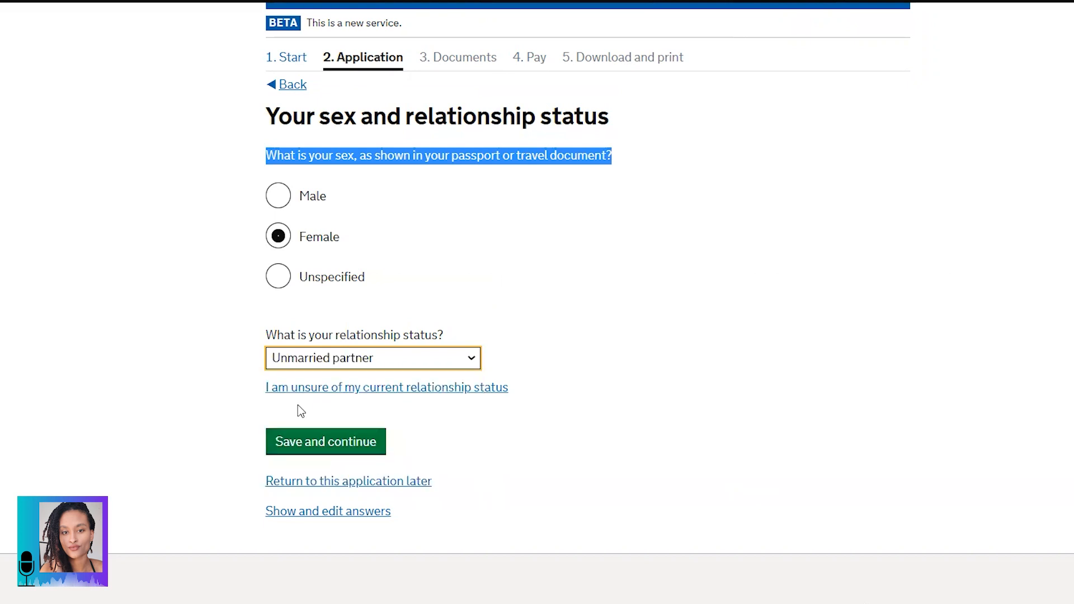
pyautogui.click(321, 447)
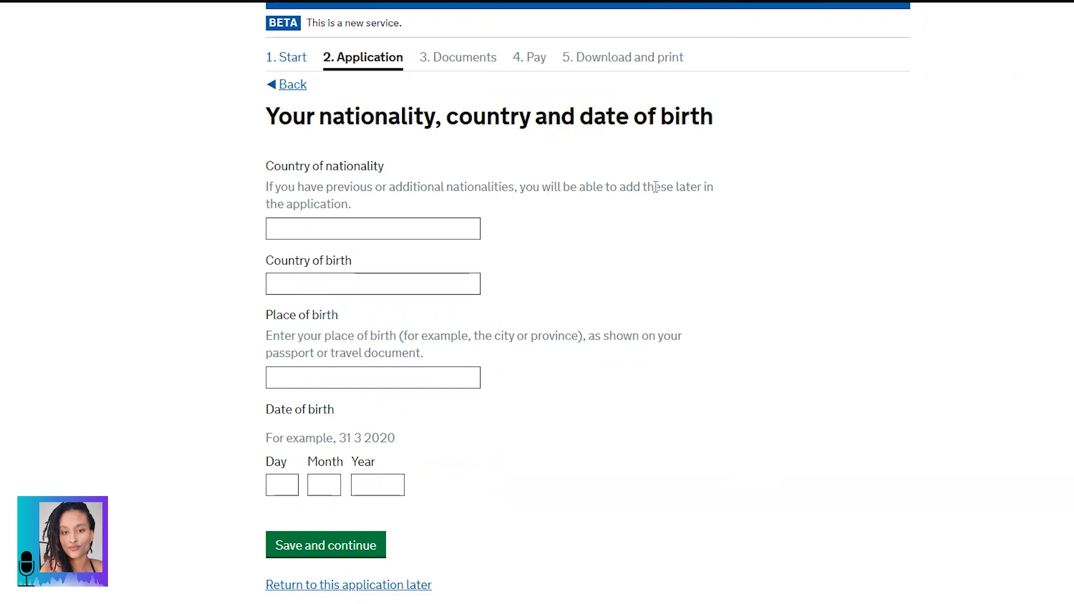
# Step: Choose Mauritius as both the country of nationality and the country of birth
pyautogui.click(362, 232)
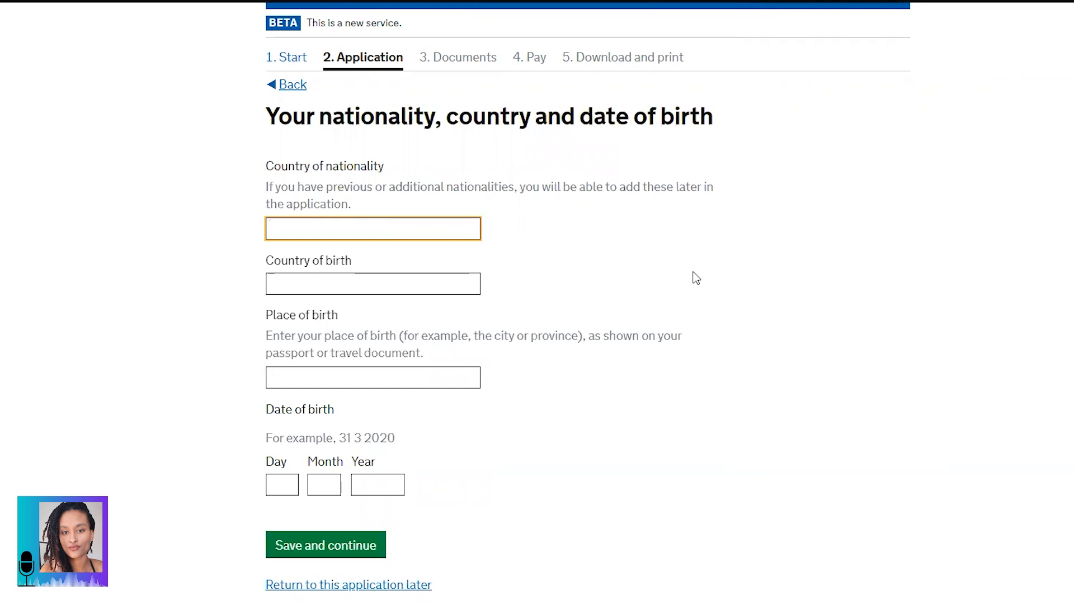
pyautogui.write('Maur')
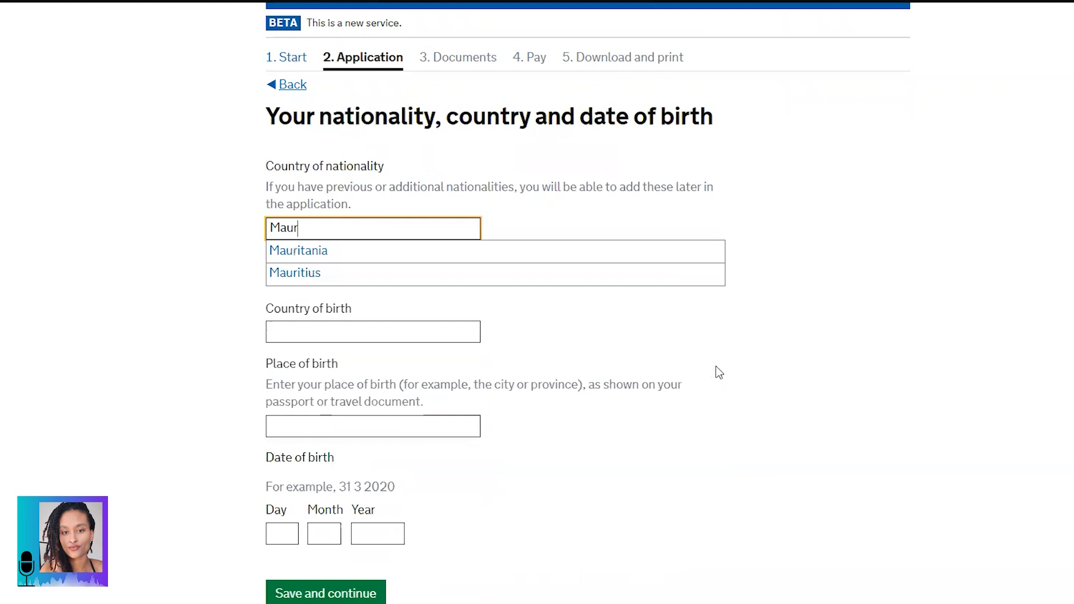
pyautogui.click(303, 274)
pyautogui.click(363, 280)
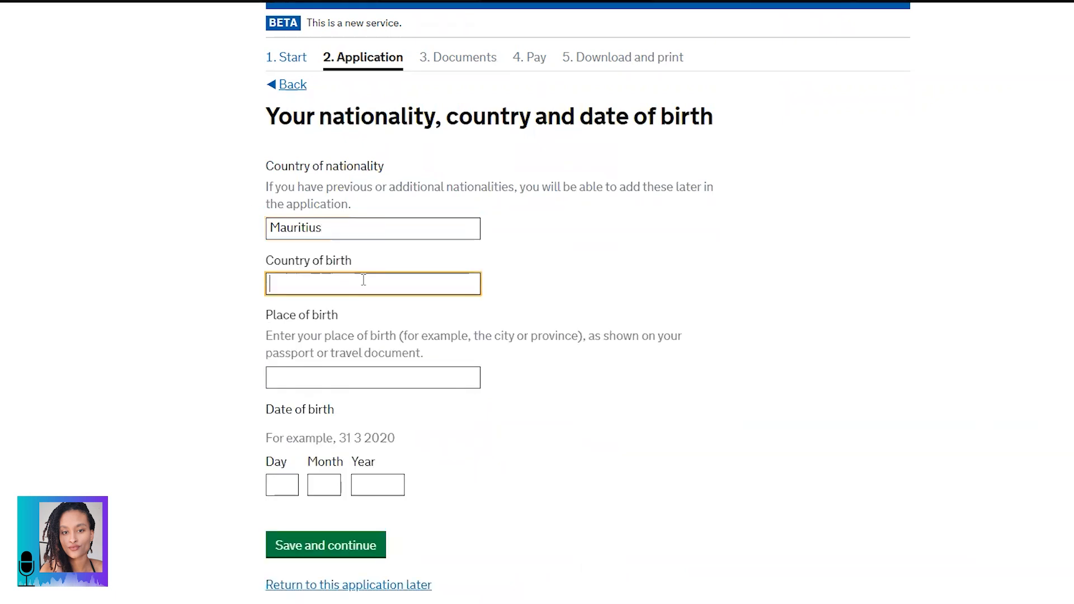
pyautogui.write('Maur')
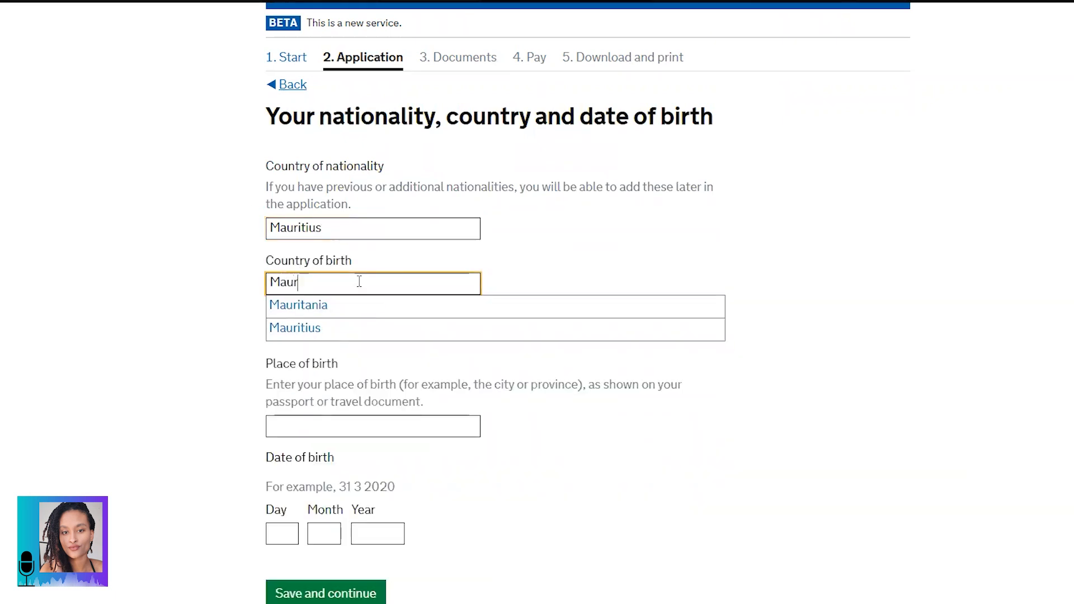
pyautogui.click(343, 328)
# Step: Enter PORT LOUIS as the place of birth and save the birth details
pyautogui.press('Tab')
pyautogui.write('P')
pyautogui.press('capslock')
pyautogui.write('OR')
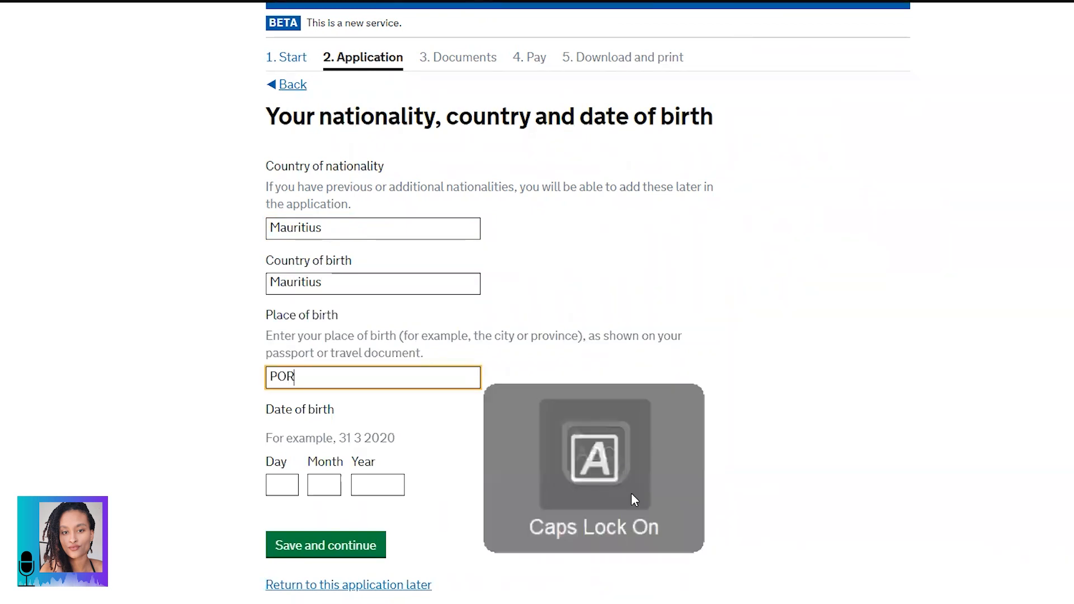
pyautogui.write('T LOUIS')
pyautogui.press('capslock')
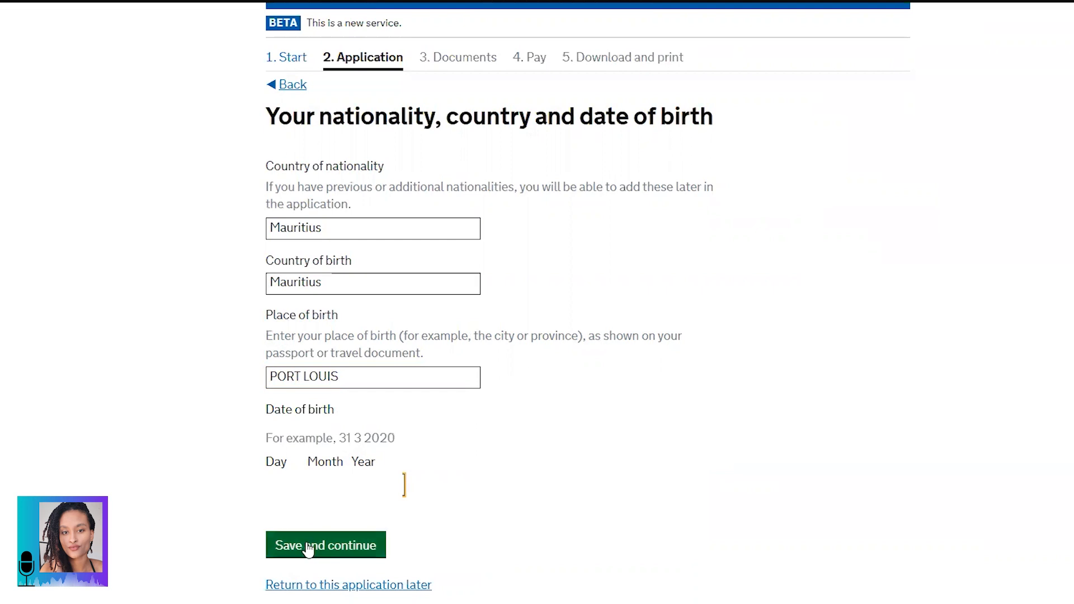
pyautogui.click(278, 547)
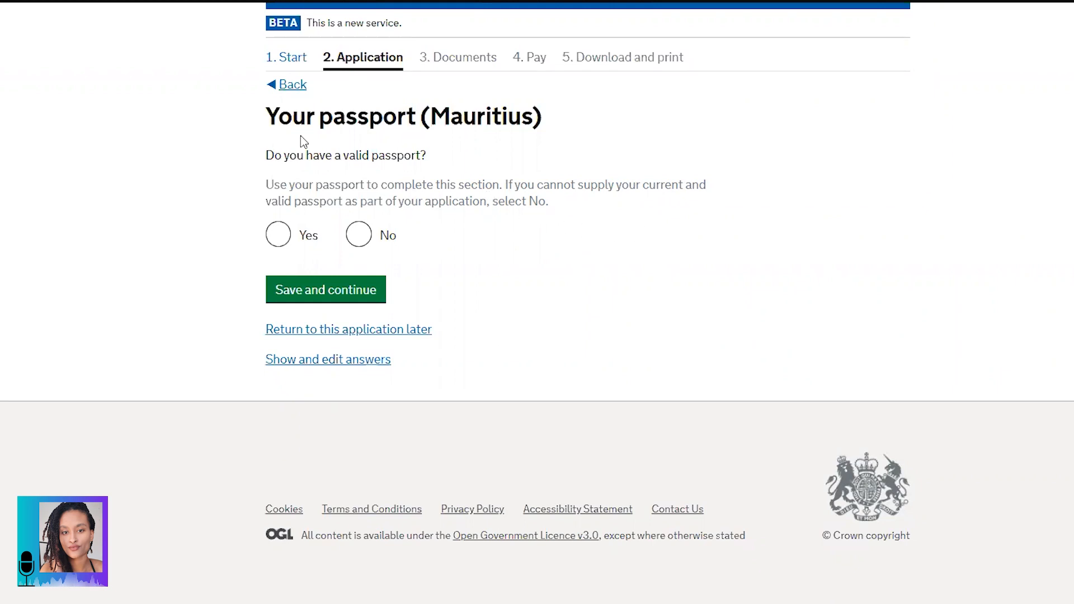
# Step: Answer Yes to having a valid passport and scroll to its details form
pyautogui.moveTo(275, 157); pyautogui.dragTo(426, 158)
pyautogui.click(381, 161)
pyautogui.click(280, 240)
pyautogui.scroll(-3, 633, 271)
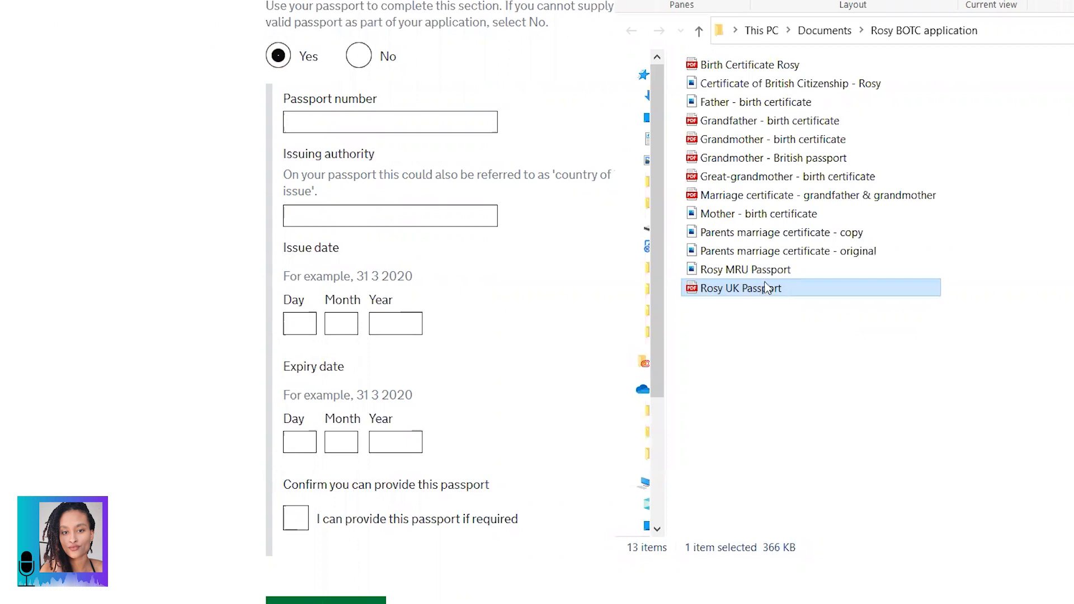
# Step: Open the MRU Passport file from the application documents folder
pyautogui.click(768, 272)
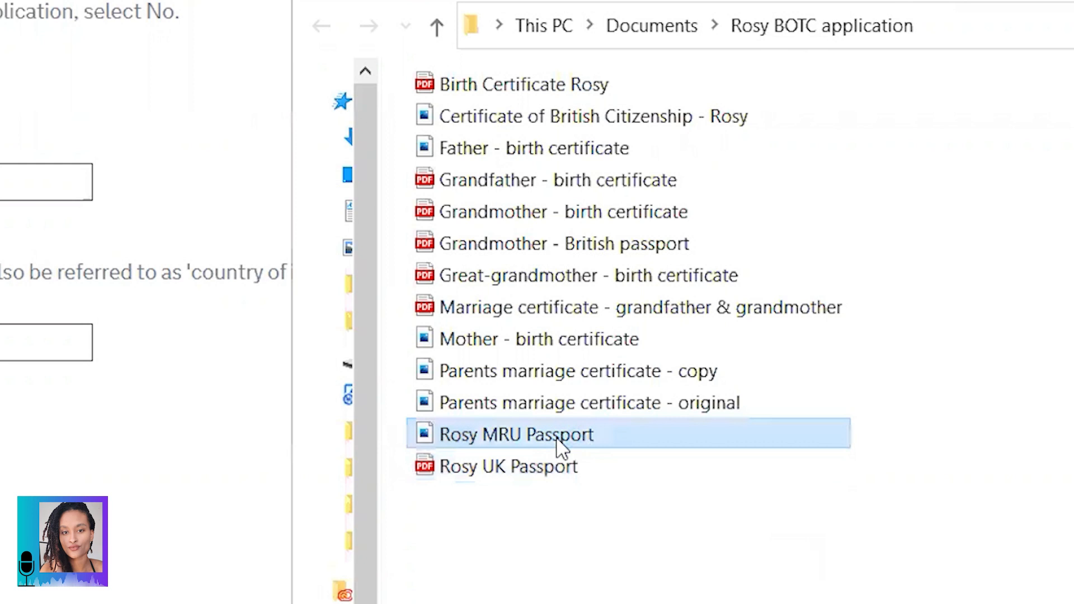
pyautogui.doubleClick(557, 440)
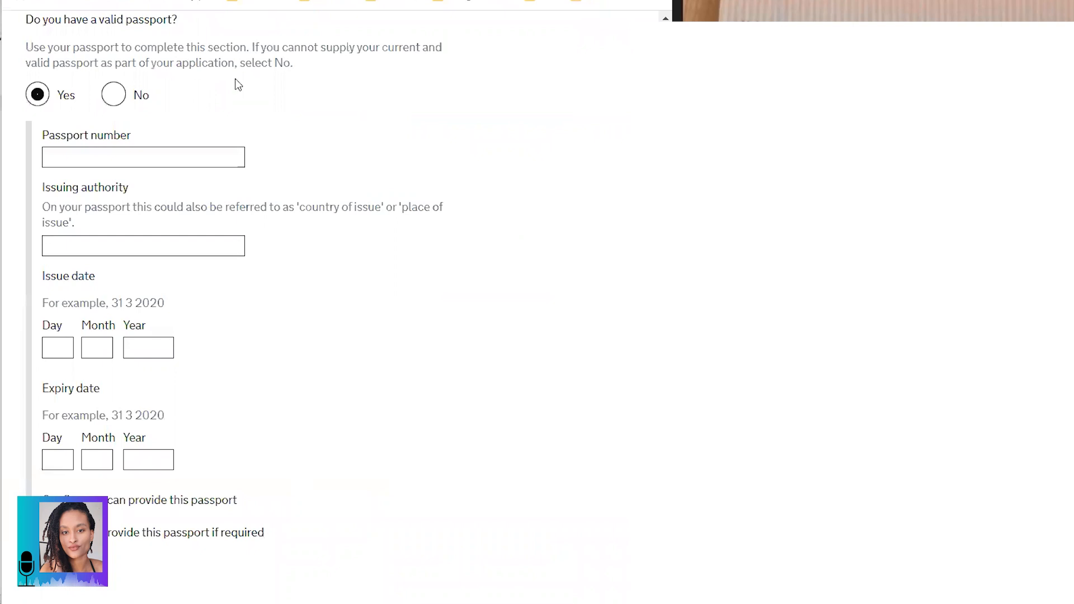
# Step: Complete the passport details with issuing authority PASSPORT OFFICE, MAURITIUS, confirm it can be provided, and save
pyautogui.click(171, 157)
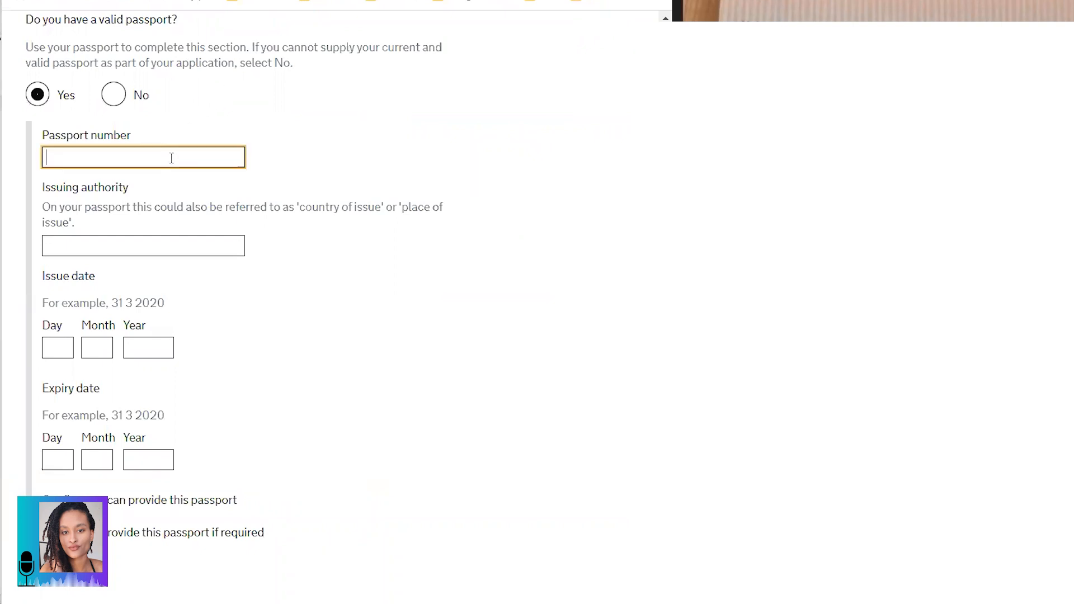
pyautogui.scroll(1, 479, 299)
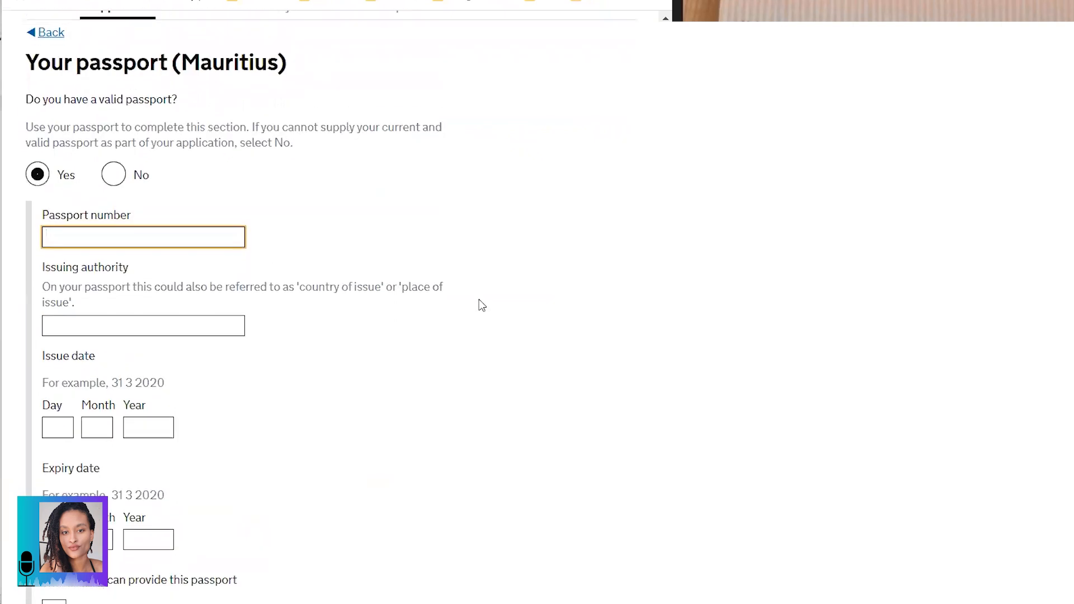
pyautogui.scroll(-1, 479, 300)
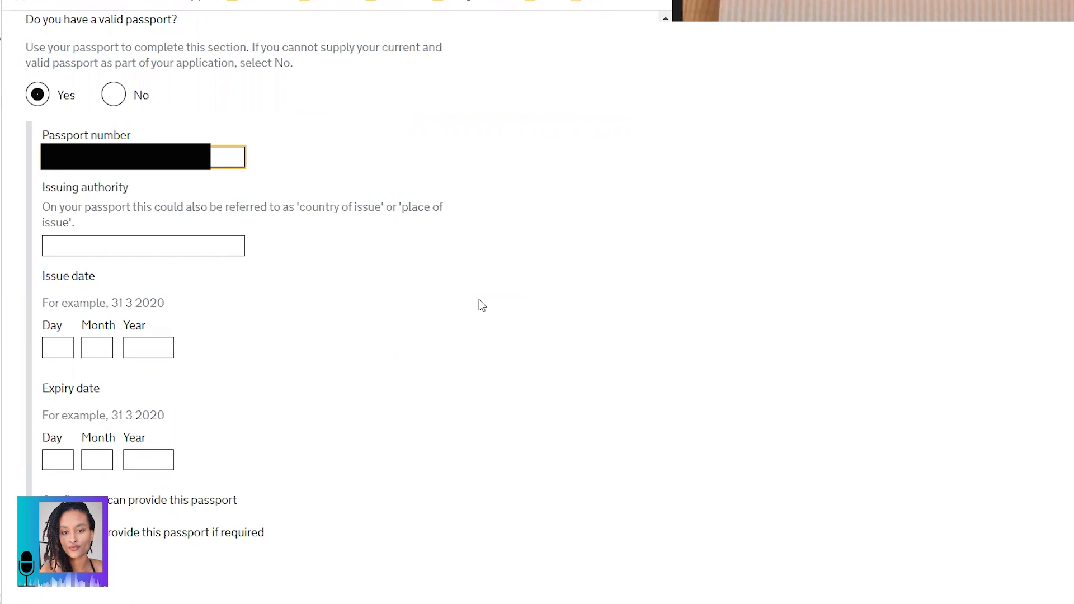
pyautogui.click(187, 248)
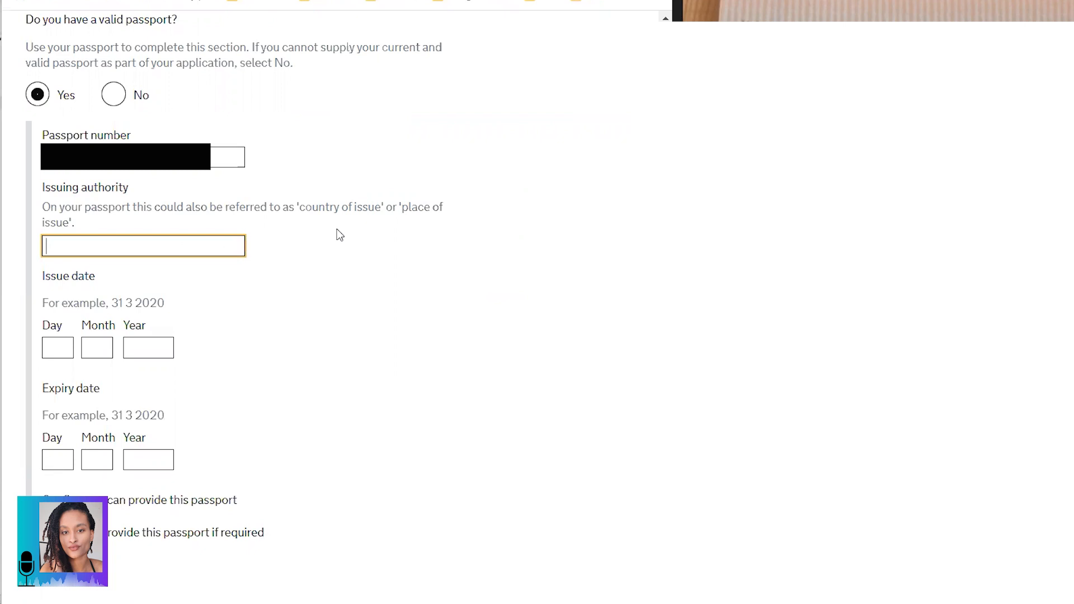
pyautogui.press('capslock')
pyautogui.write('PASSPO')
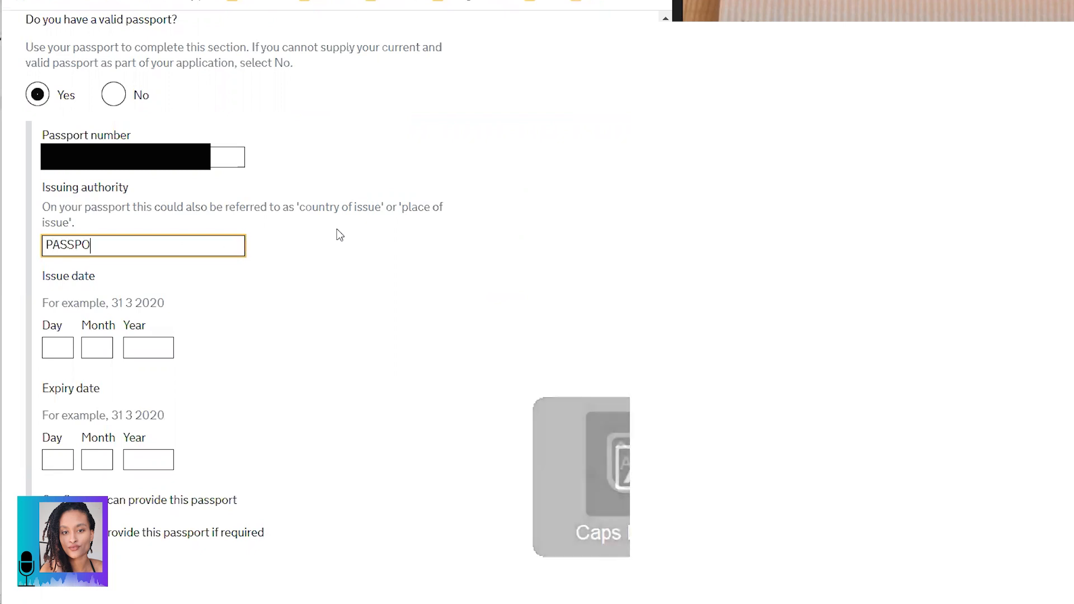
pyautogui.write('RT OFFICE, MA')
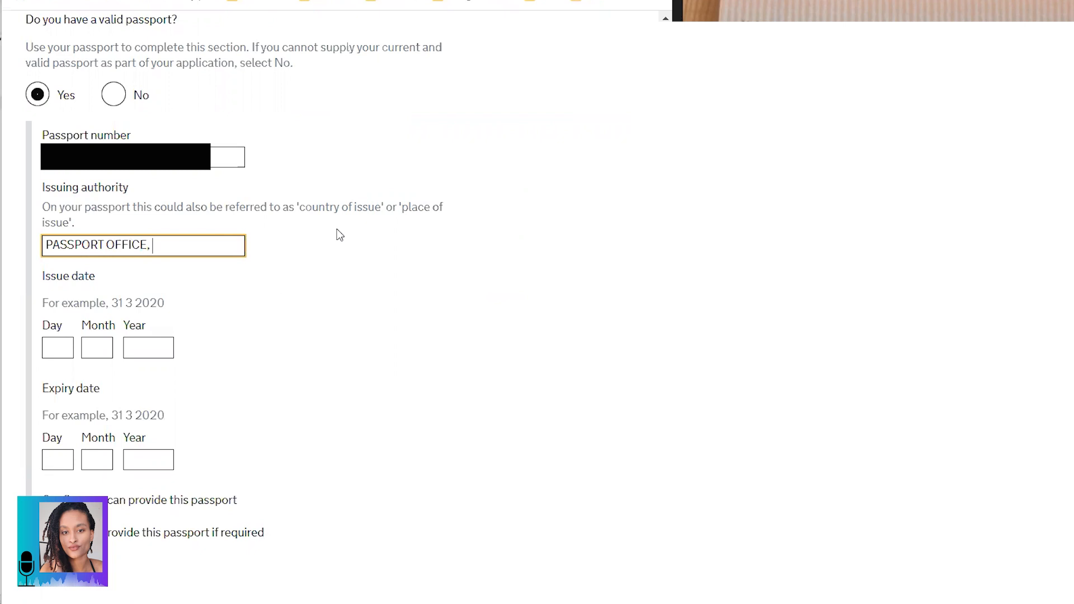
pyautogui.write('URITIUS')
pyautogui.click(58, 348)
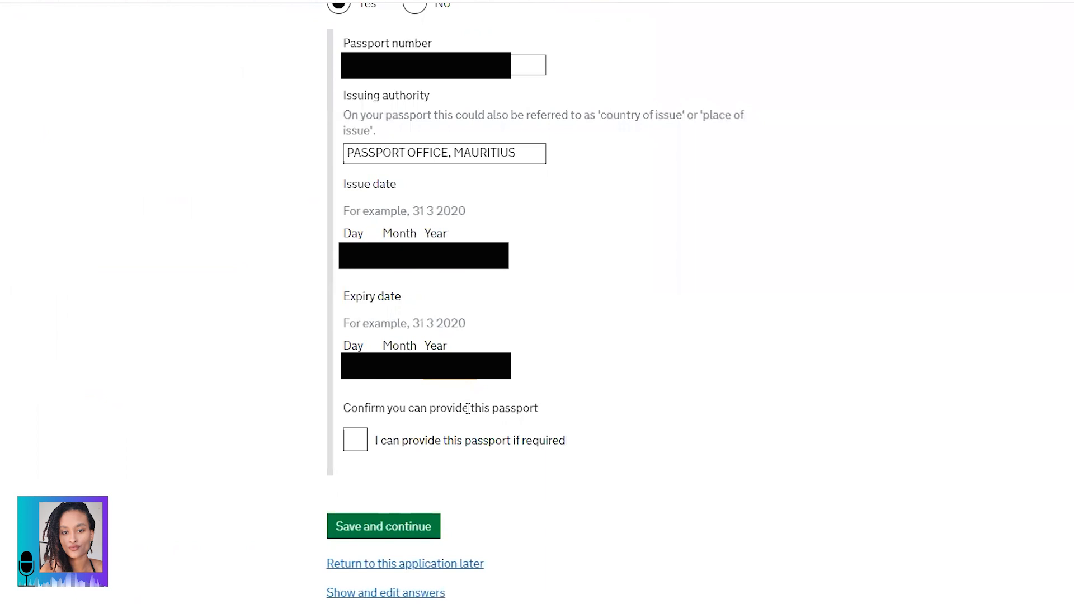
pyautogui.click(355, 442)
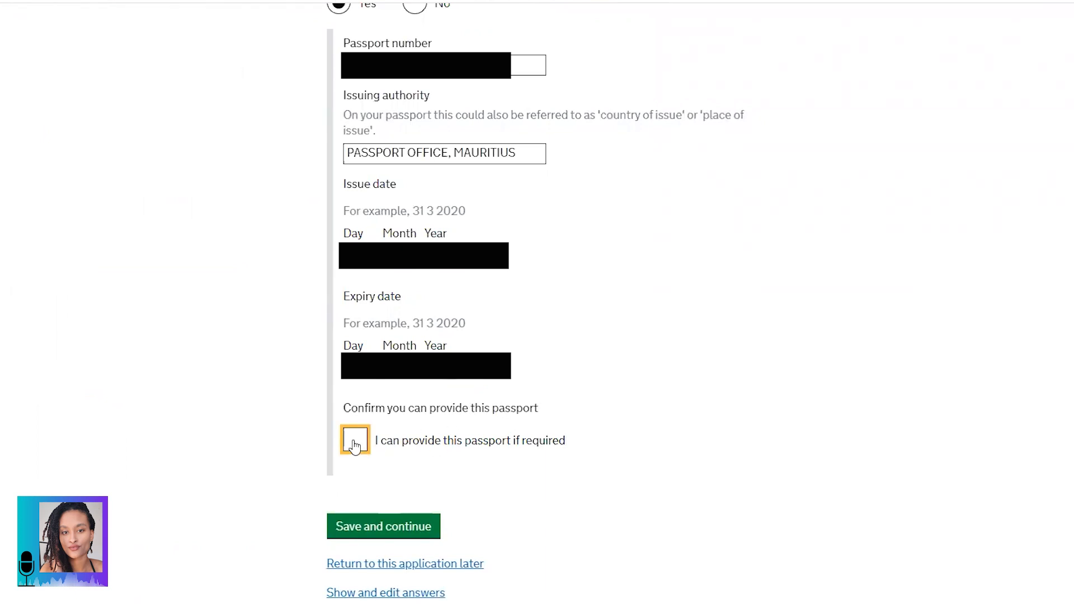
pyautogui.click(369, 534)
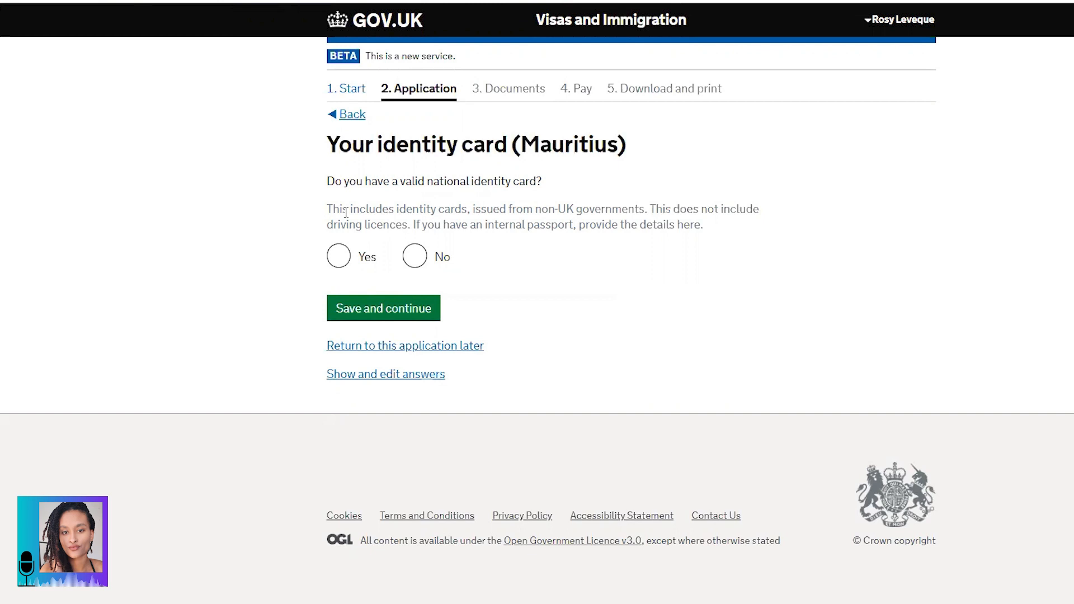
# Step: Answer No to holding a Mauritius identity card and Yes to holding another nationality
pyautogui.click(415, 257)
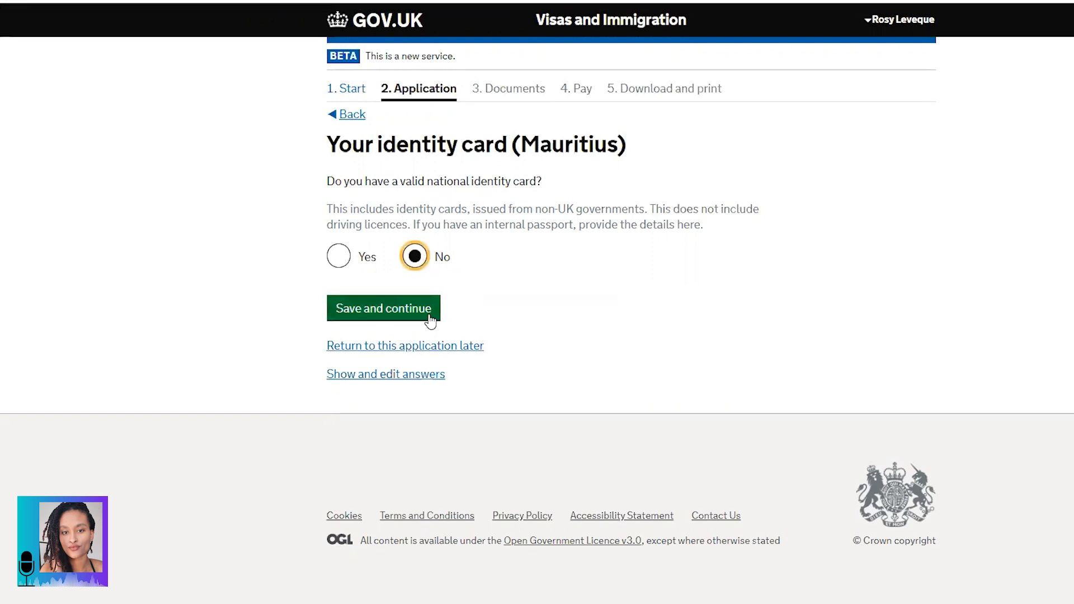
pyautogui.click(399, 319)
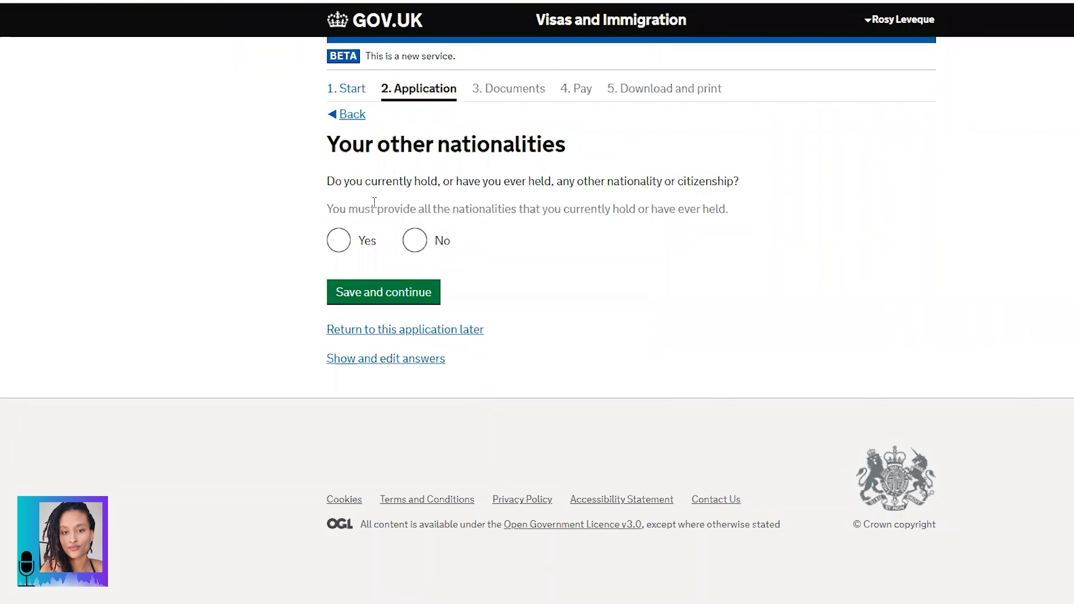
pyautogui.moveTo(327, 181); pyautogui.dragTo(725, 186)
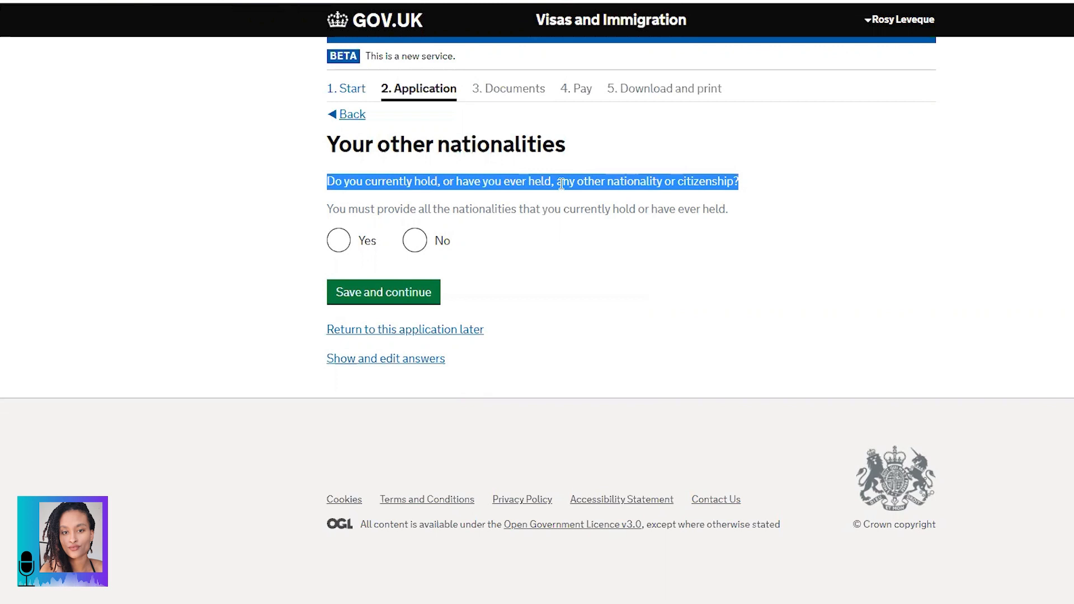
pyautogui.click(340, 241)
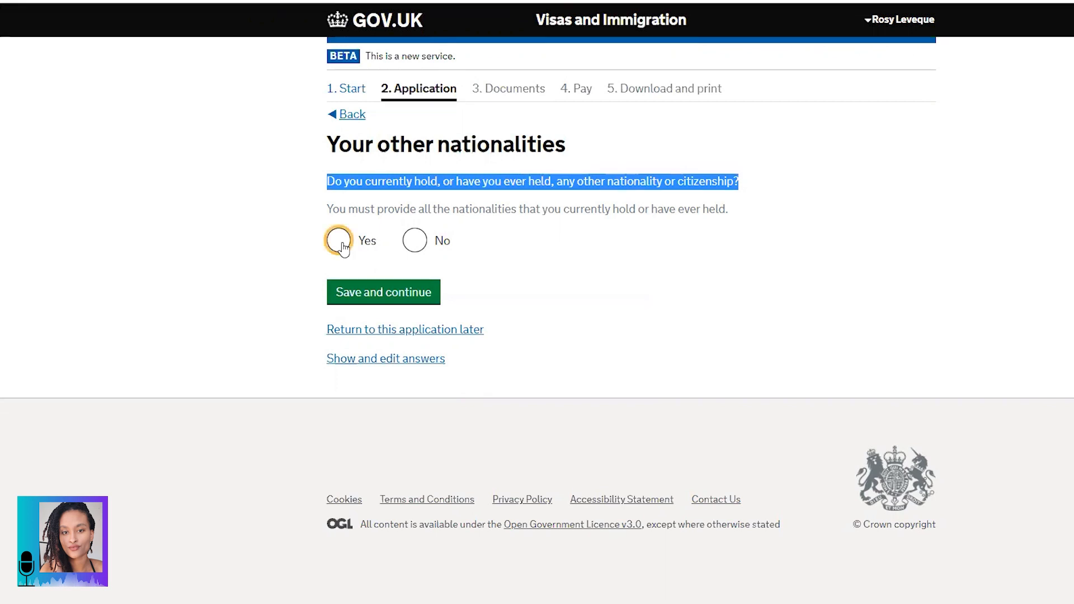
pyautogui.click(393, 301)
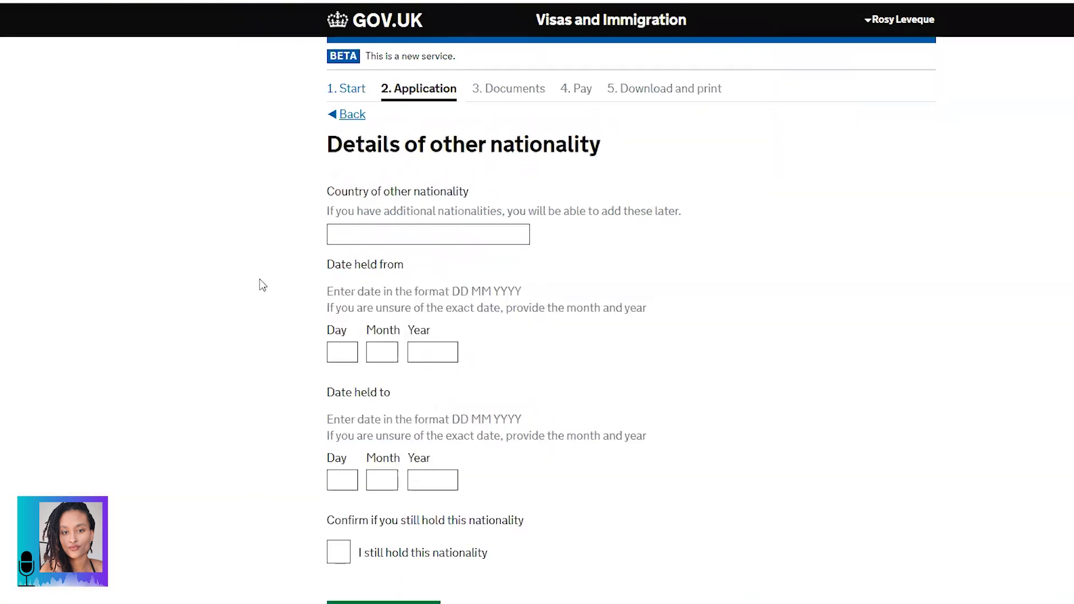
# Step: Open the UK passport scan and choose British Citizen as the other nationality
pyautogui.scroll(-3, 505, 155)
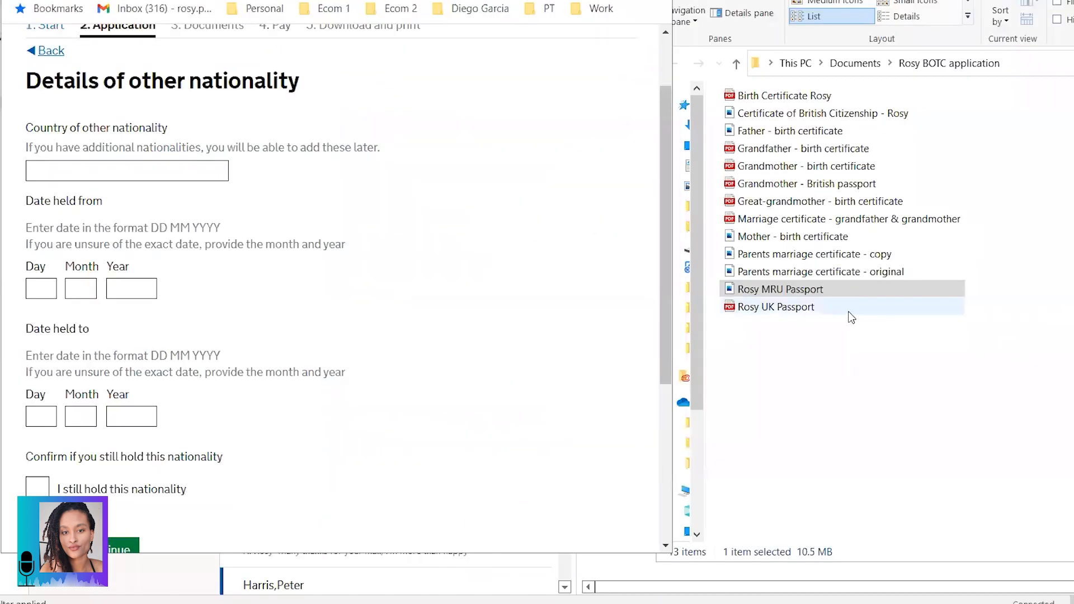
pyautogui.click(847, 311)
pyautogui.doubleClick(847, 311)
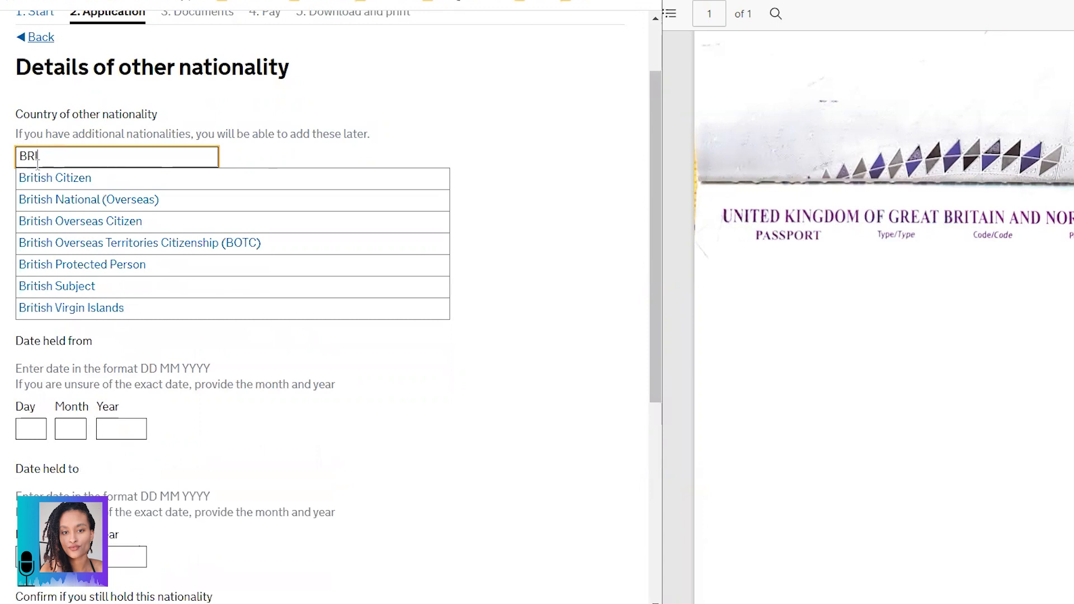
pyautogui.click(81, 179)
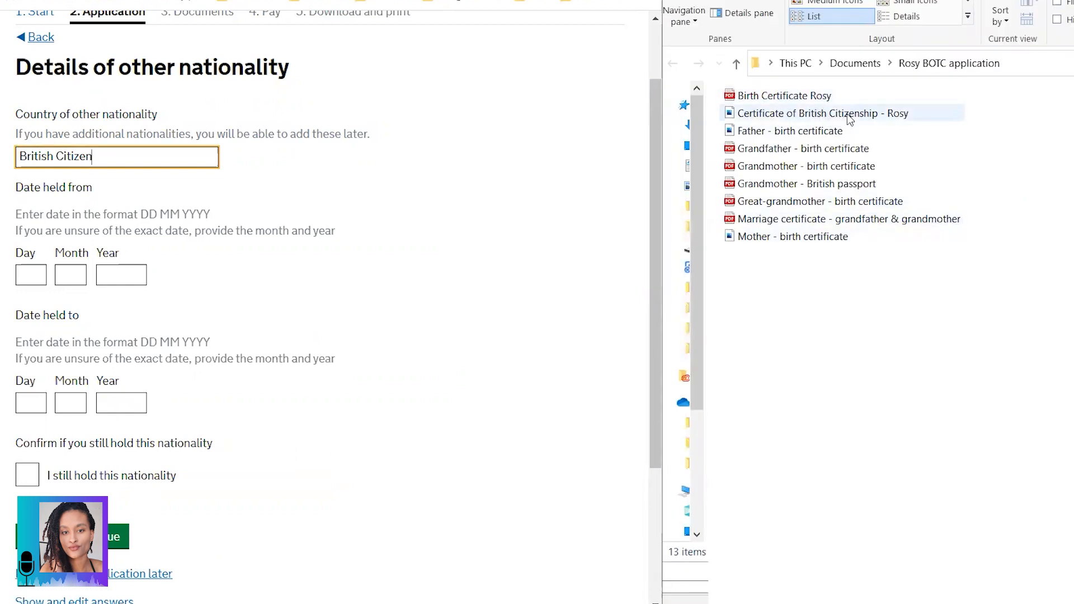
# Step: Enter the start date from the citizenship certificate, mark the nationality as still held, and save
pyautogui.click(847, 114)
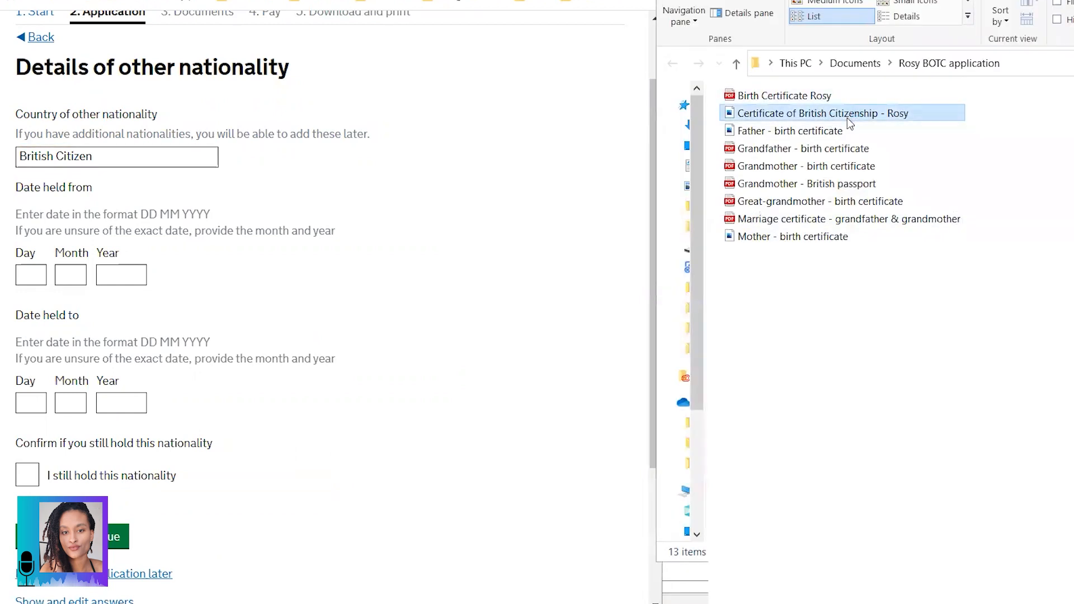
pyautogui.doubleClick(847, 118)
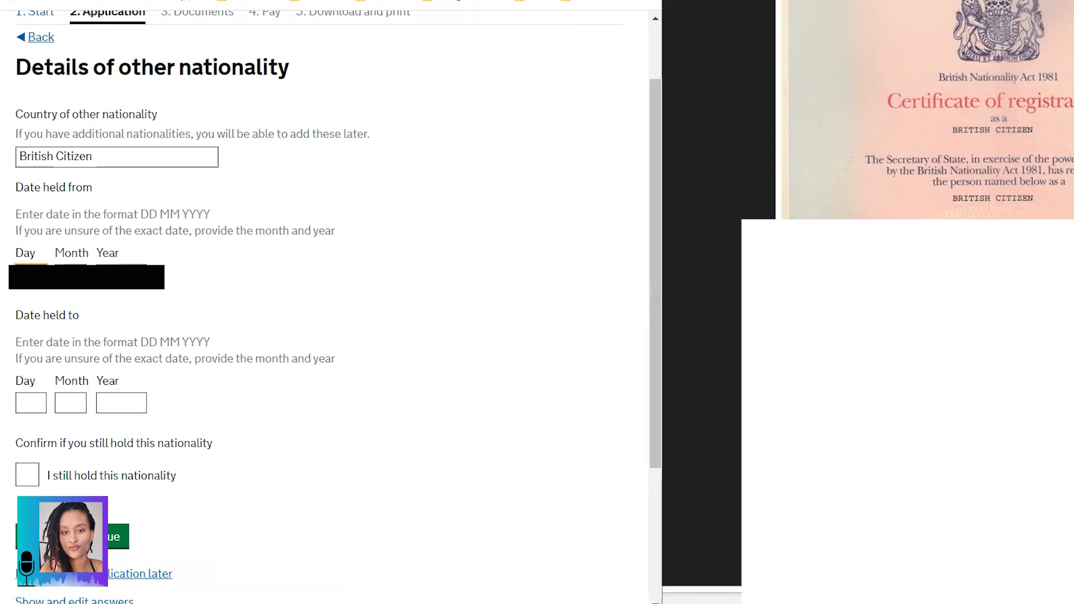
pyautogui.press('Tab')
pyautogui.press('Tab')
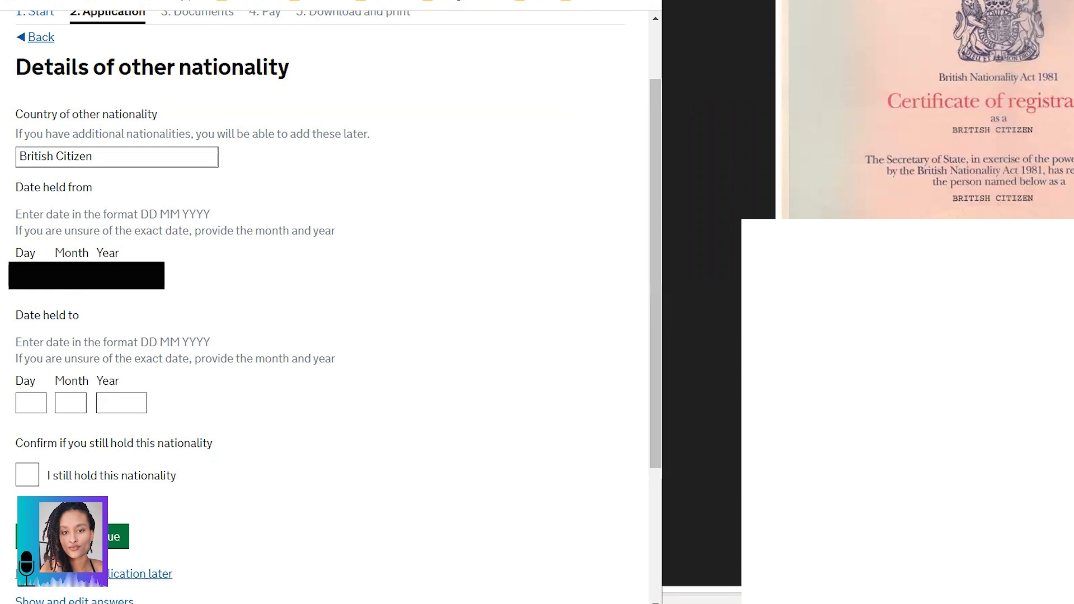
pyautogui.click(330, 473)
pyautogui.click(391, 535)
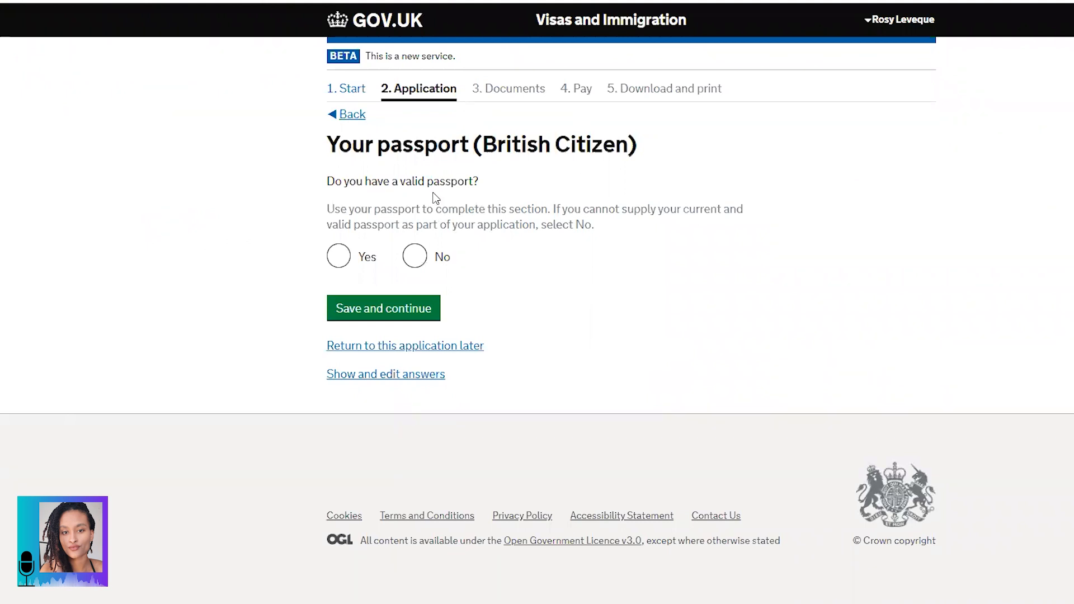
# Step: Answer Yes to a valid British passport, enter its number and issuing authority from the scan, and save
pyautogui.click(338, 256)
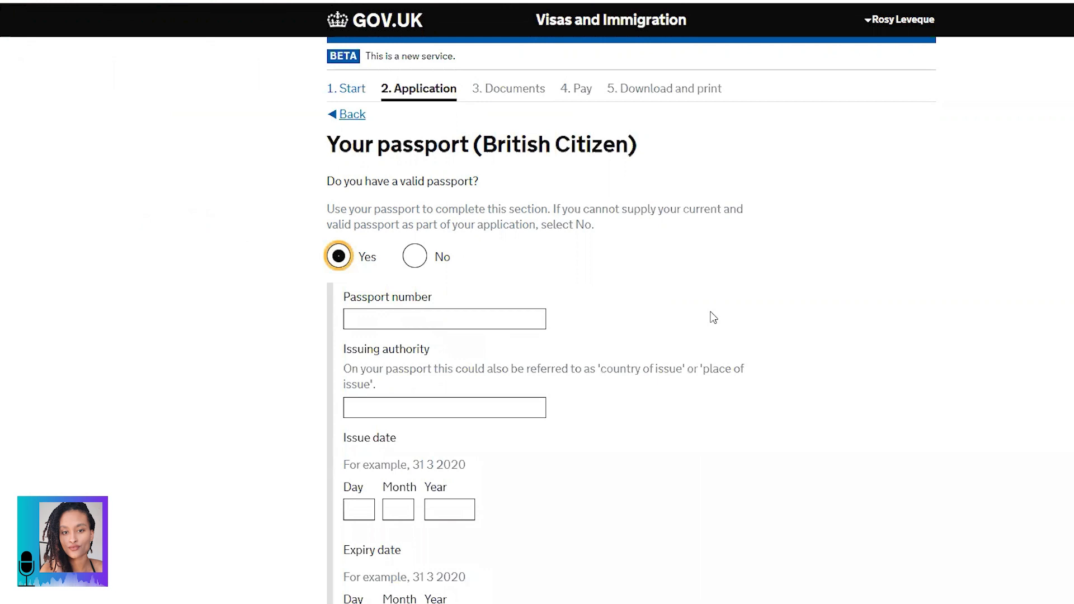
pyautogui.press('super+Down')
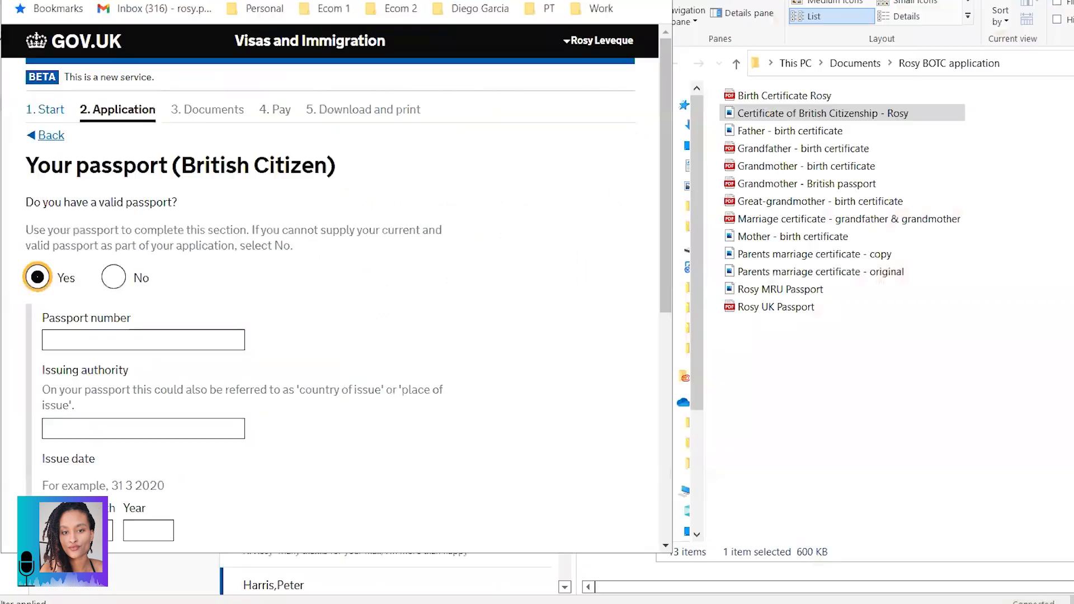
pyautogui.moveTo(424, 603)
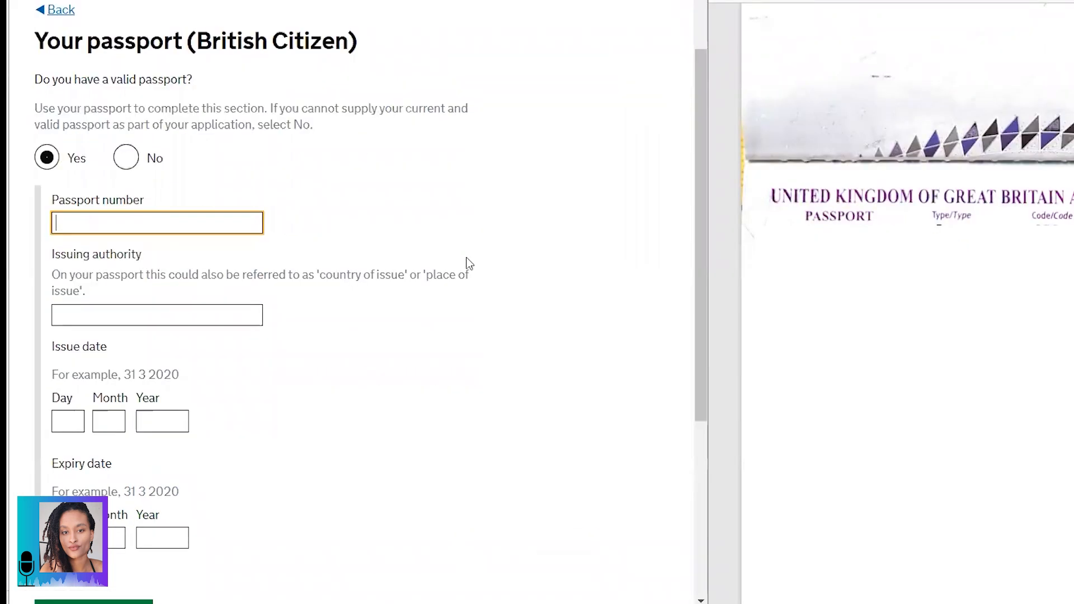
pyautogui.hotkey('ctrl', 'v')
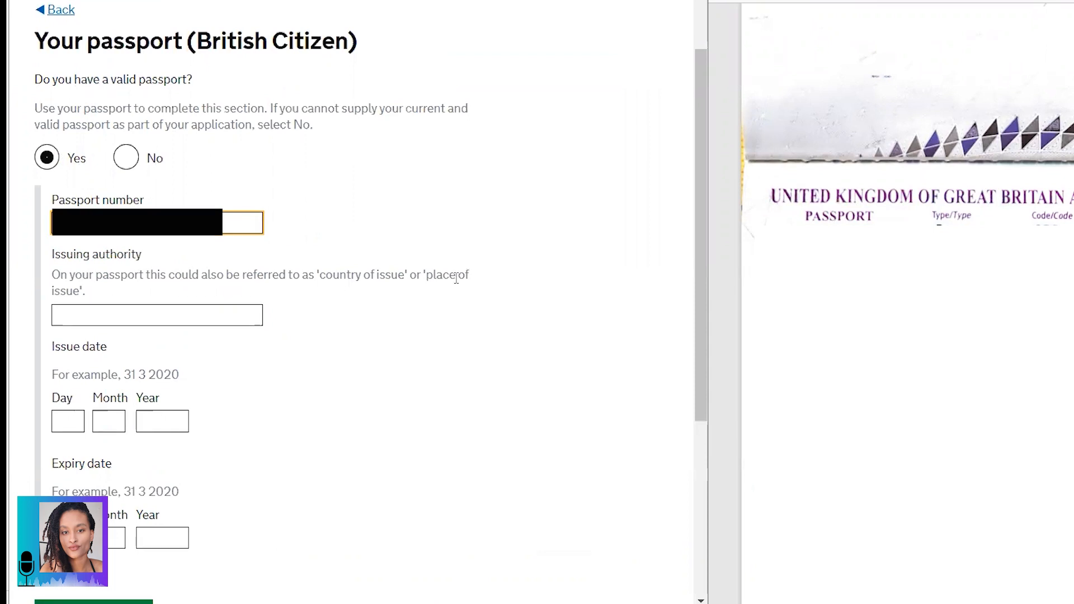
pyautogui.scroll(-1, 456, 278)
pyautogui.click(240, 227)
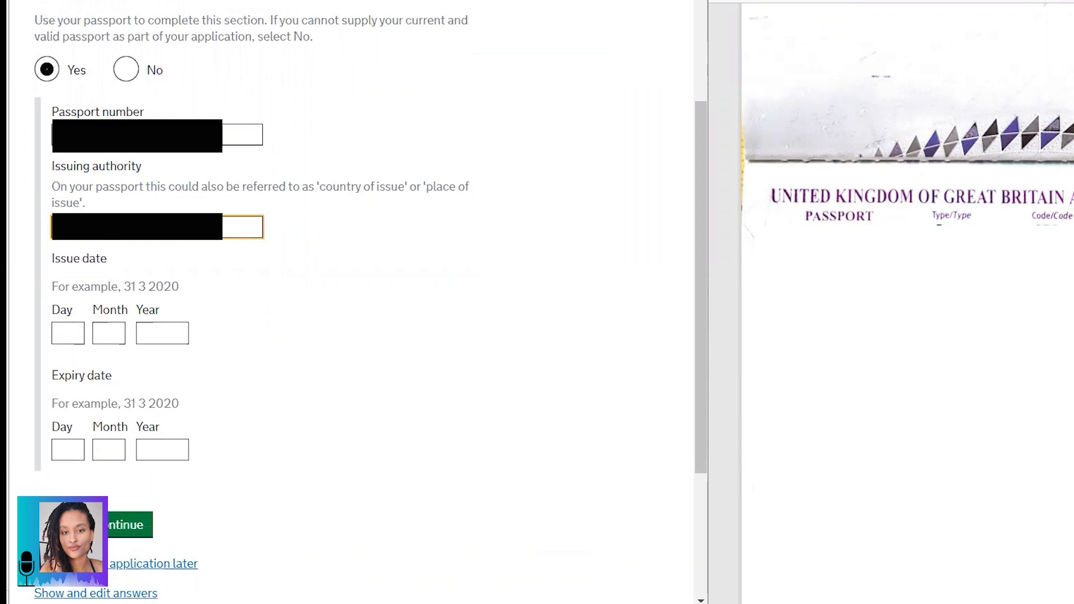
pyautogui.click(112, 526)
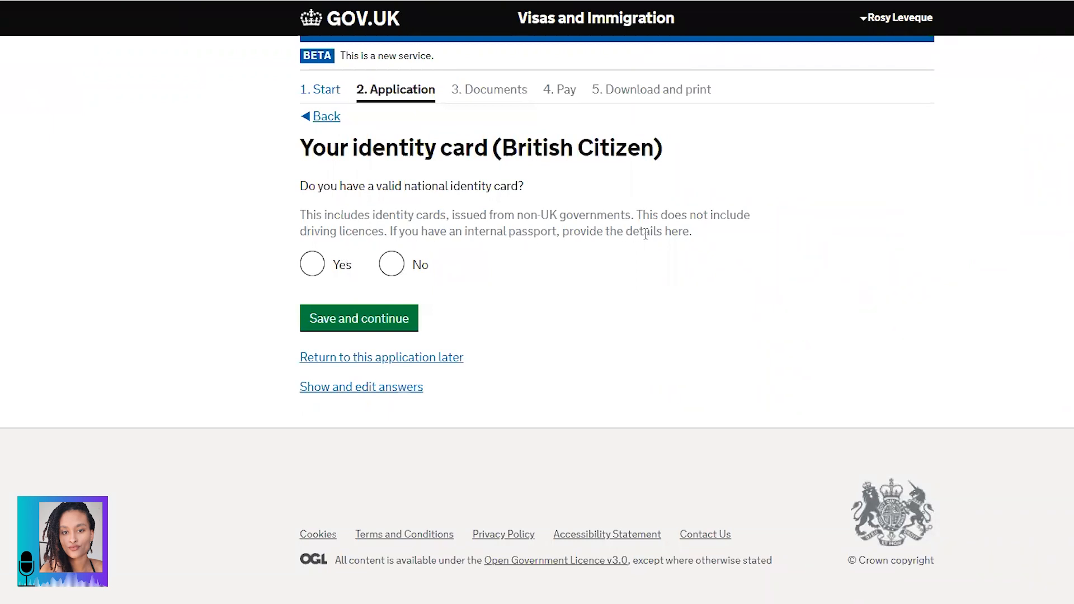
# Step: Answer No to holding a British identity card and No to any further nationalities, saving each
pyautogui.click(397, 267)
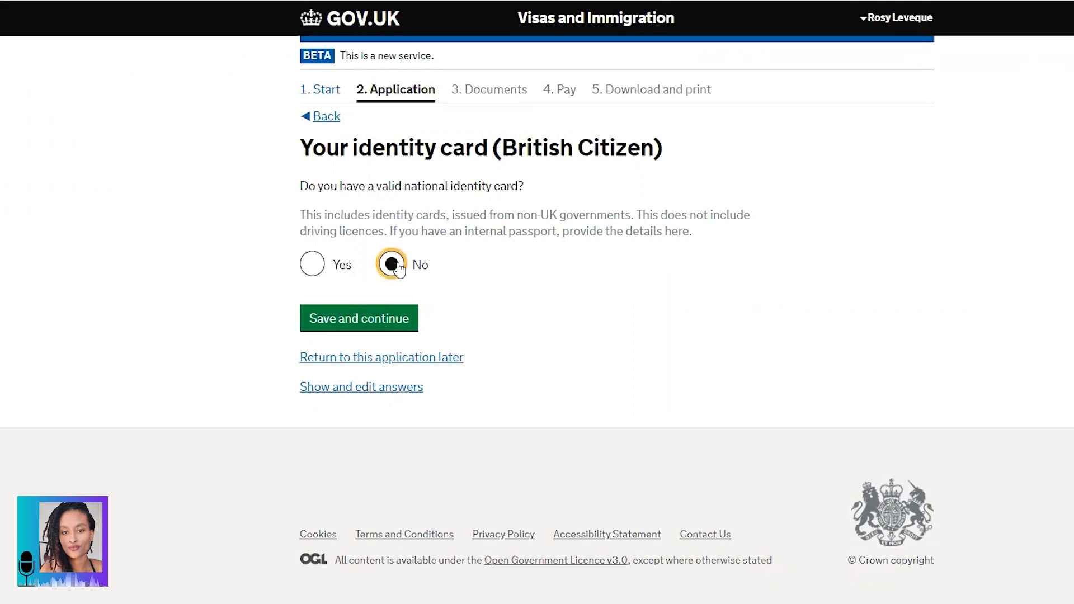
pyautogui.click(352, 328)
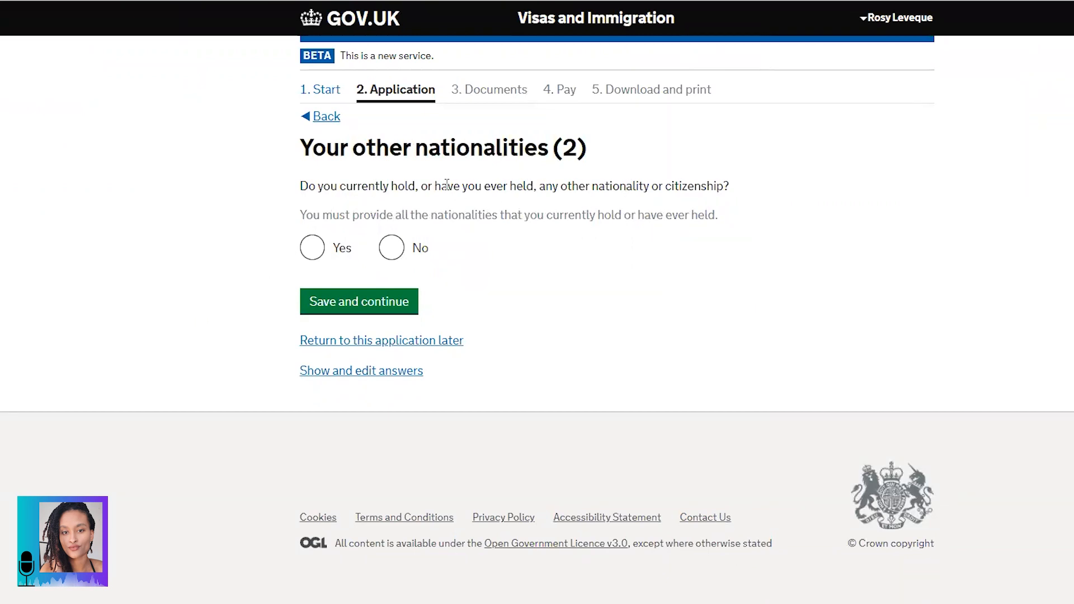
pyautogui.click(398, 255)
pyautogui.click(378, 302)
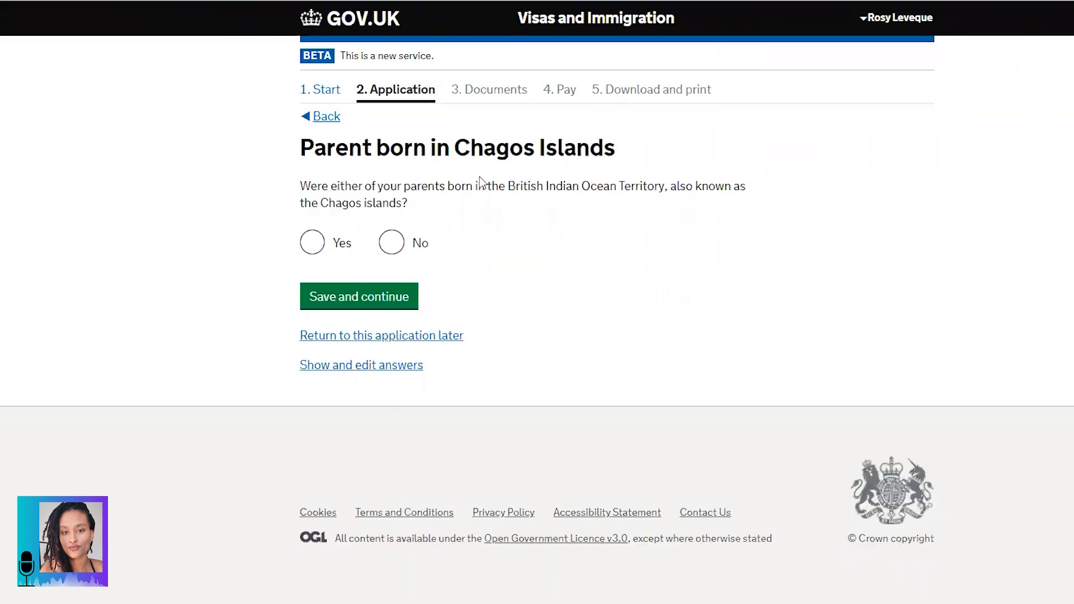
# Step: Answer No to either parent being born in the Chagos Islands
pyautogui.moveTo(302, 148); pyautogui.dragTo(628, 147)
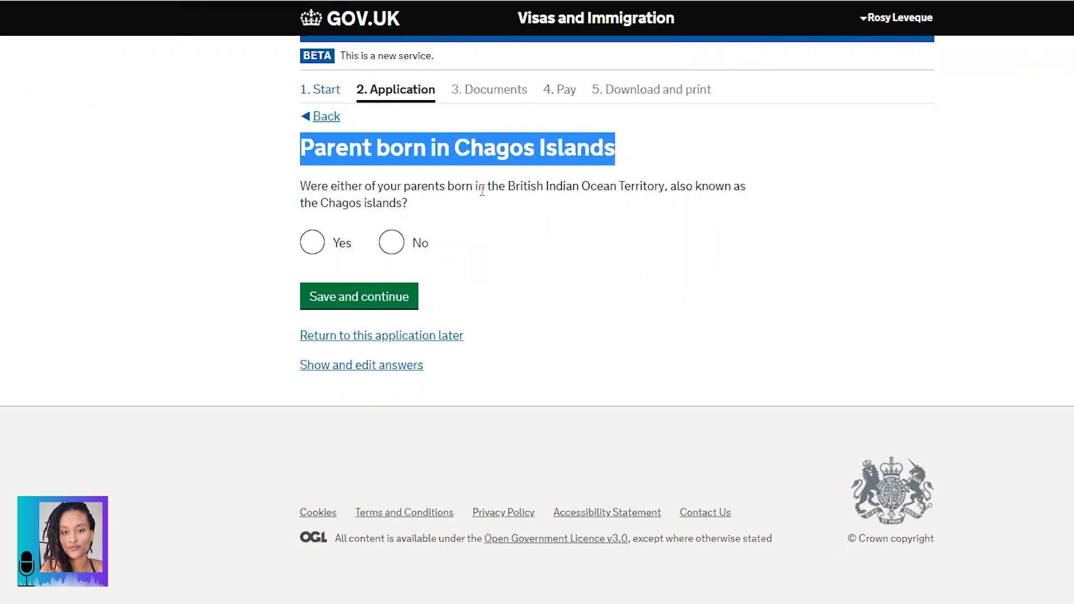
pyautogui.click(710, 189)
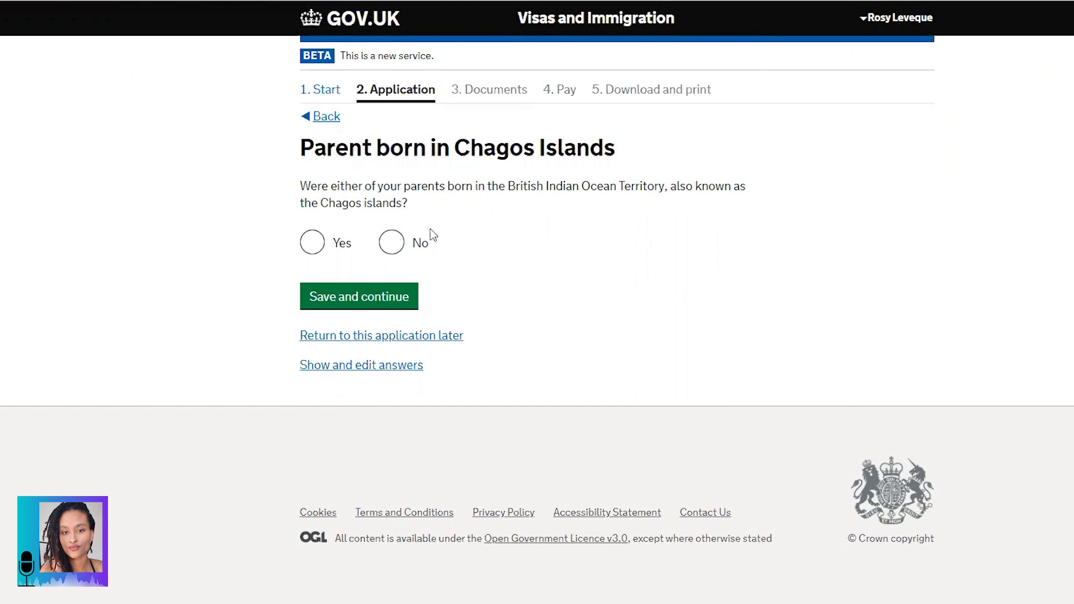
pyautogui.click(398, 243)
# Step: Save the parent answer and read the Chagossian ancestor page's heading and instructions
pyautogui.click(355, 301)
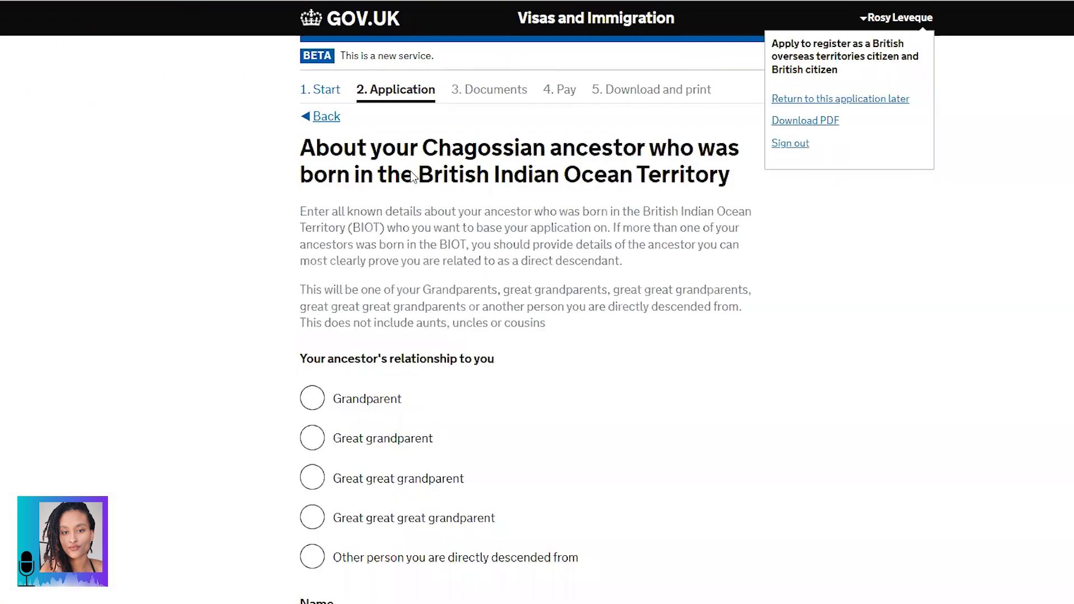
pyautogui.moveTo(301, 139); pyautogui.dragTo(742, 185)
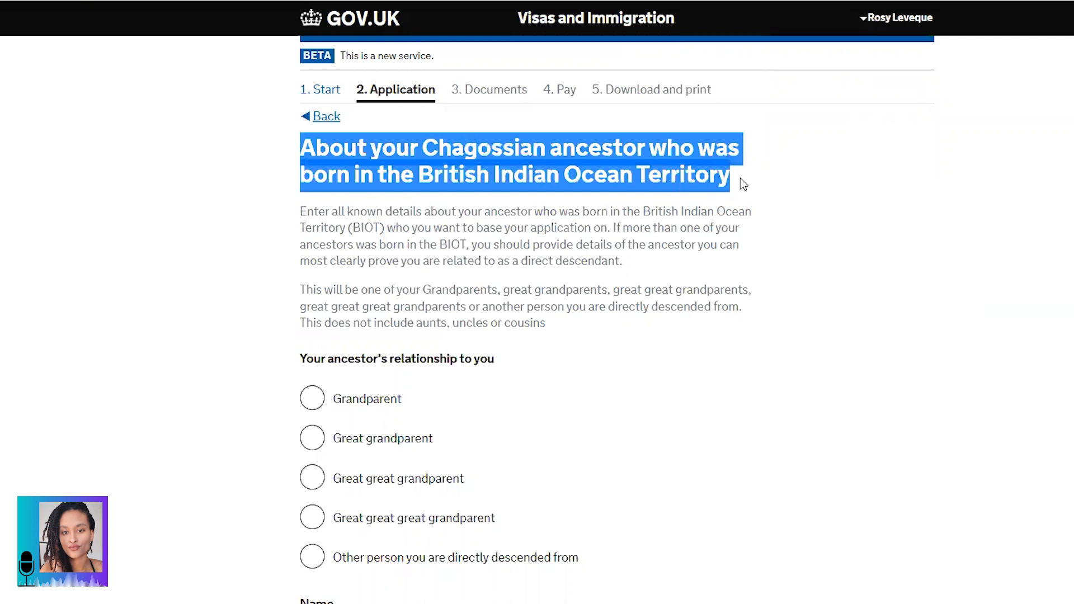
pyautogui.scroll(-2, 742, 192)
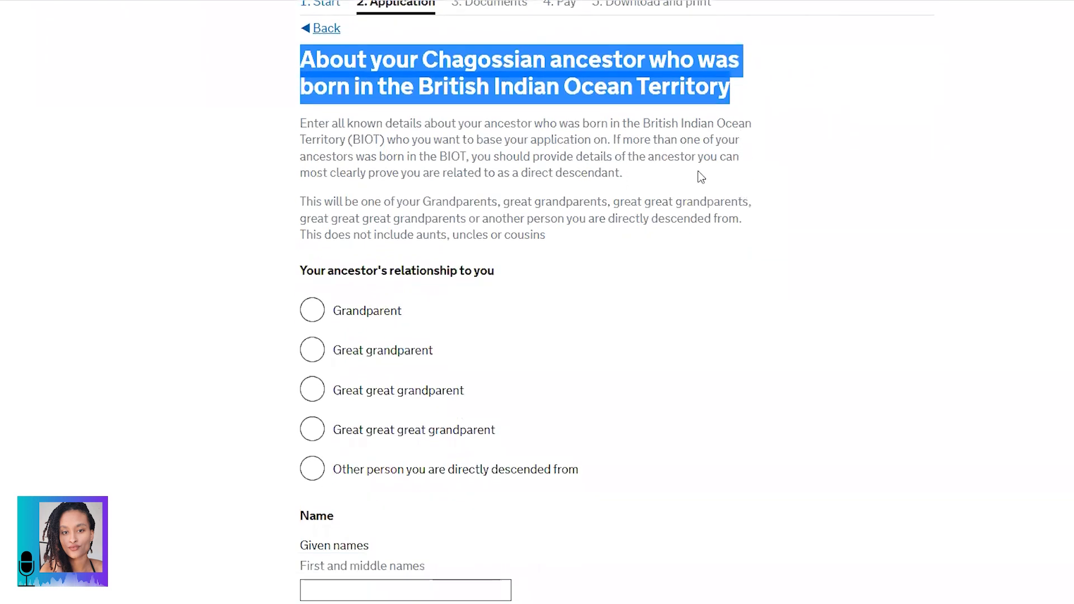
pyautogui.click(296, 128)
pyautogui.moveTo(301, 124); pyautogui.dragTo(642, 178)
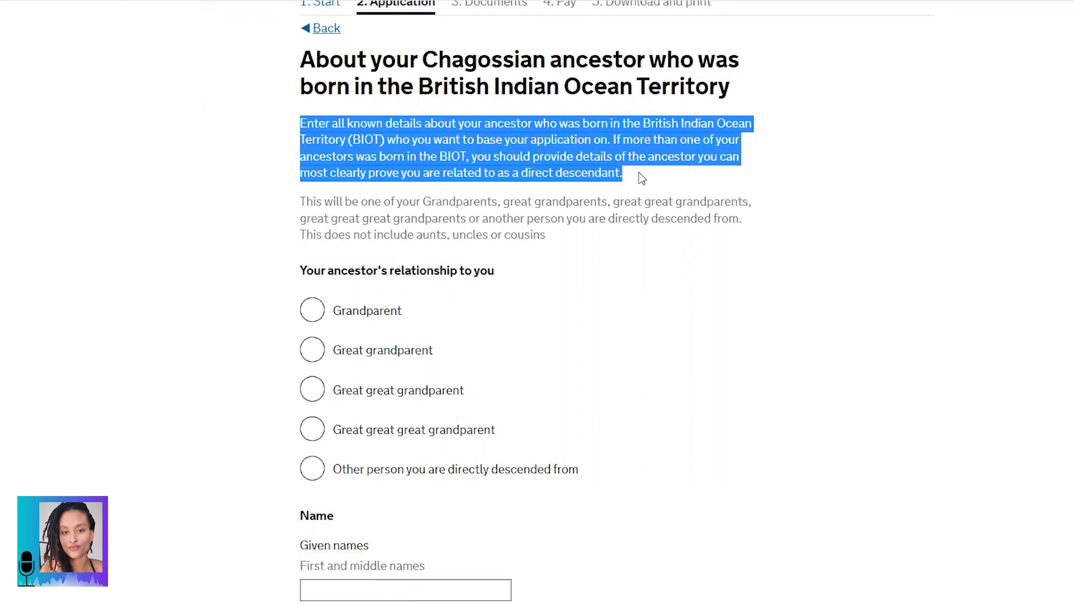
pyautogui.scroll(-2, 640, 172)
# Step: Read which ancestors qualify and select Grandparent as the Chagossian ancestor's relationship
pyautogui.click(494, 129)
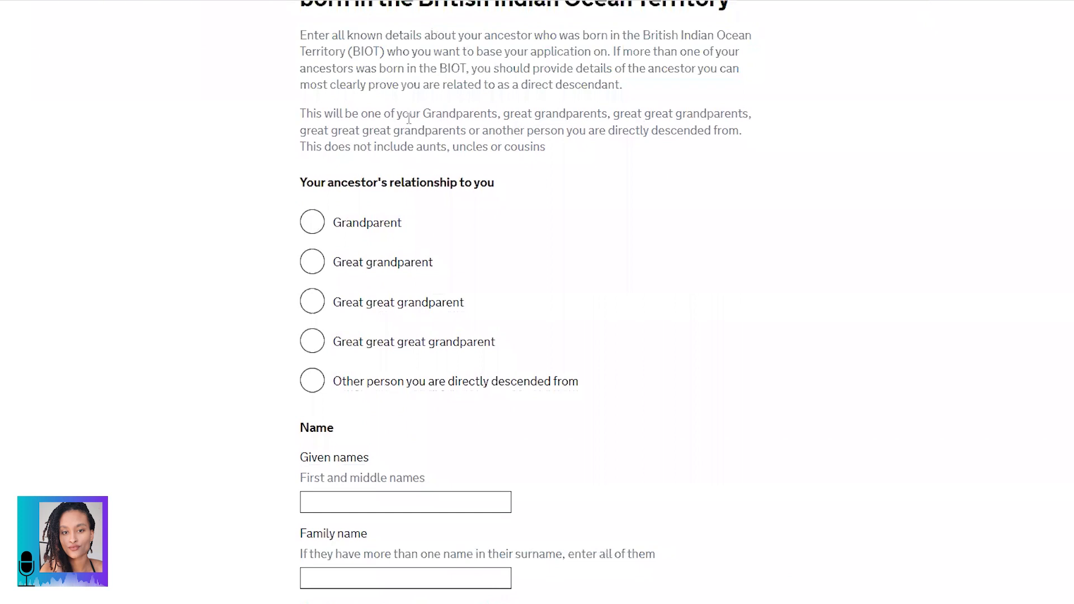
pyautogui.moveTo(301, 112); pyautogui.dragTo(561, 152)
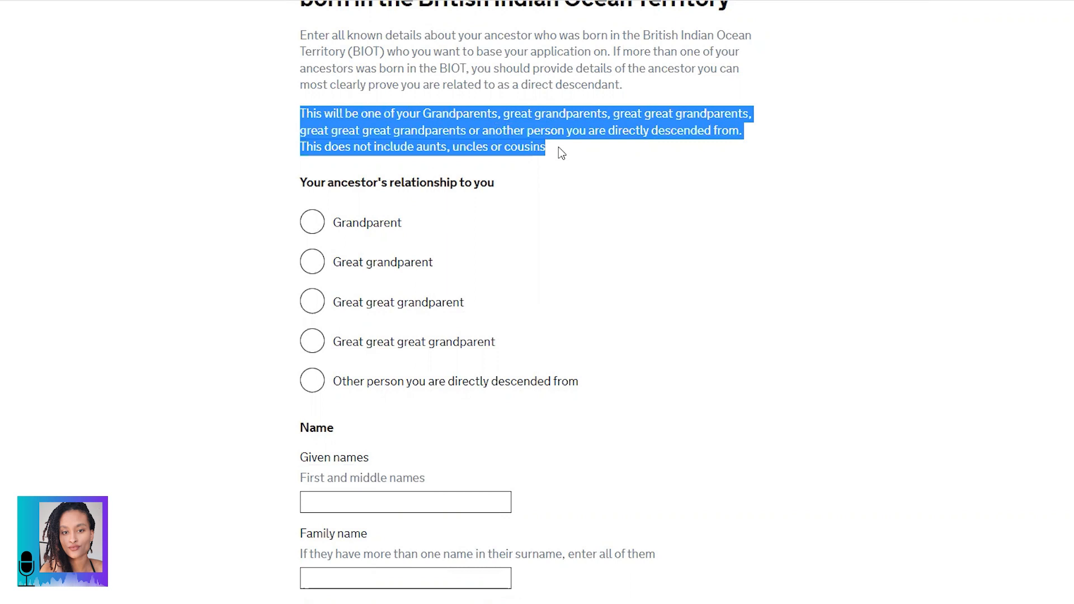
pyautogui.scroll(-2, 562, 152)
pyautogui.moveTo(301, 94); pyautogui.dragTo(494, 109)
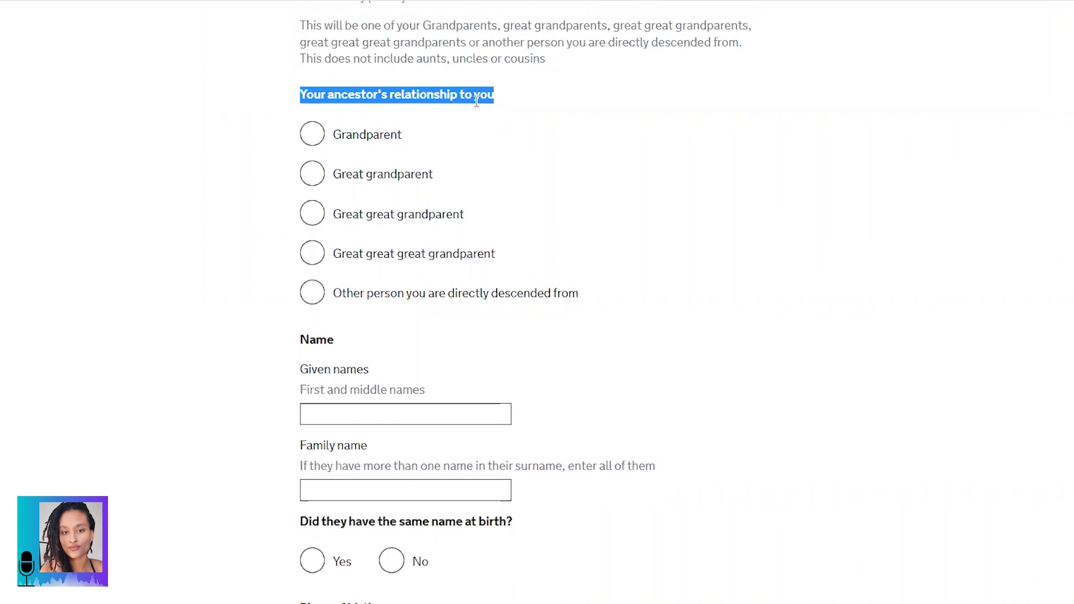
pyautogui.click(474, 95)
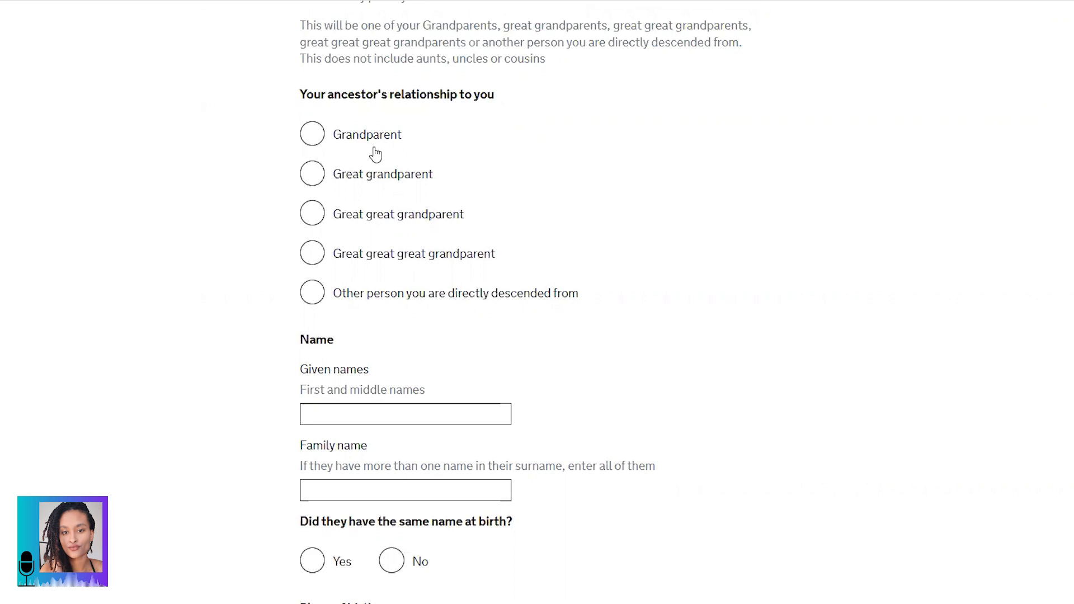
pyautogui.click(311, 144)
pyautogui.scroll(-3, 247, 232)
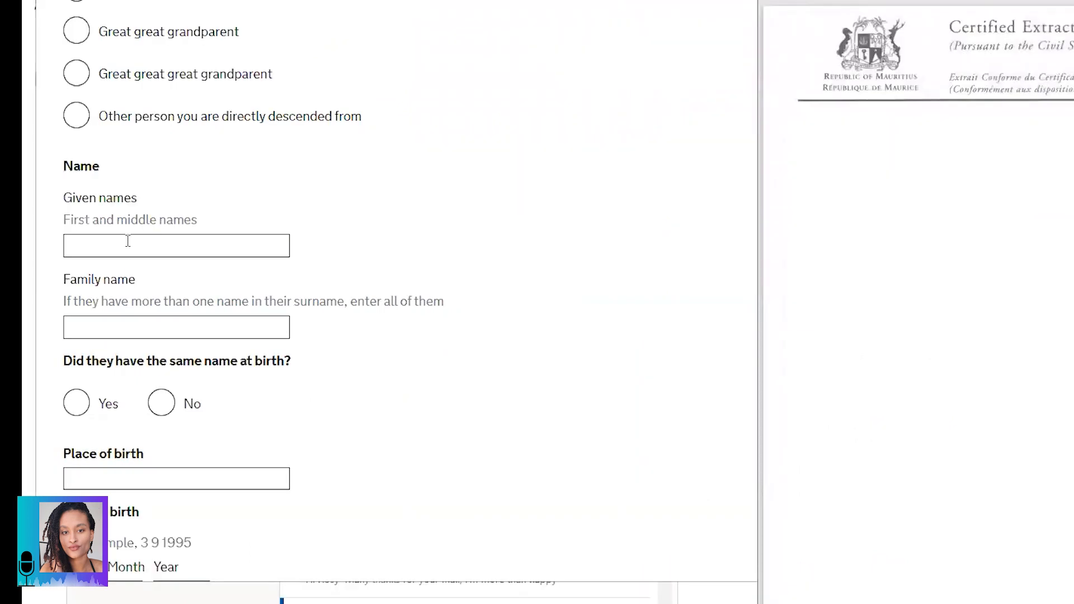
pyautogui.click(127, 244)
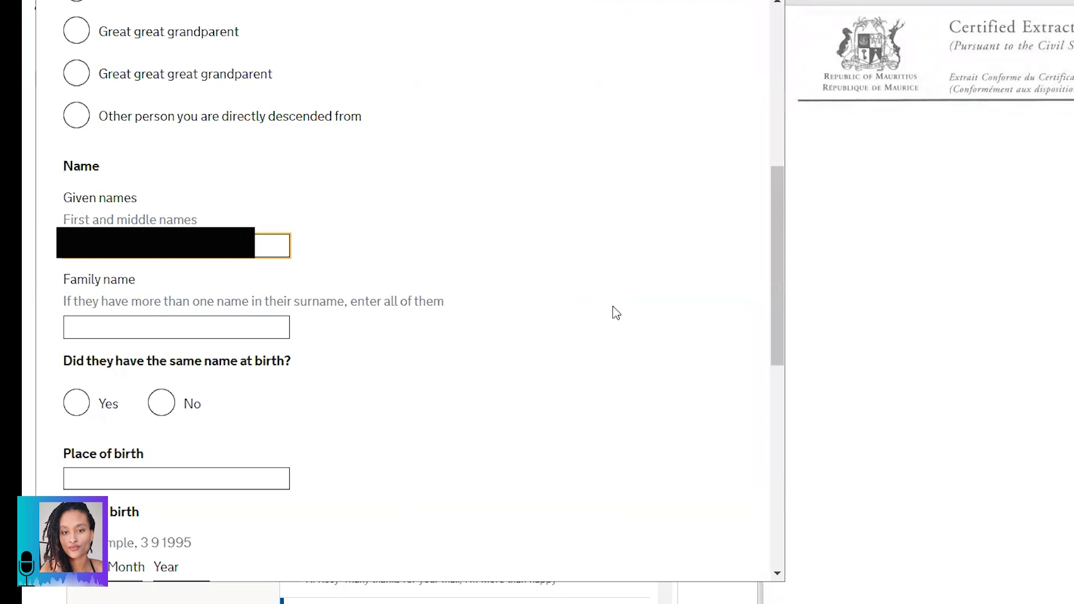
# Step: Enter the grandparent's given and family names in capitals, answer No to same birth name, and add birth names
pyautogui.press('capslock')
pyautogui.click(227, 331)
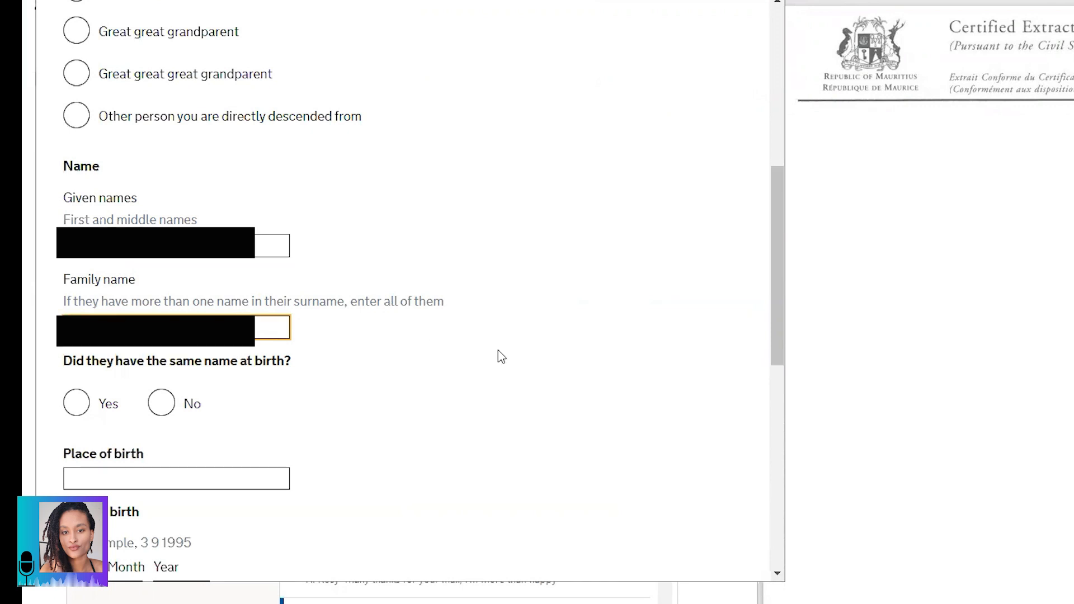
pyautogui.scroll(-2, 488, 357)
pyautogui.click(162, 312)
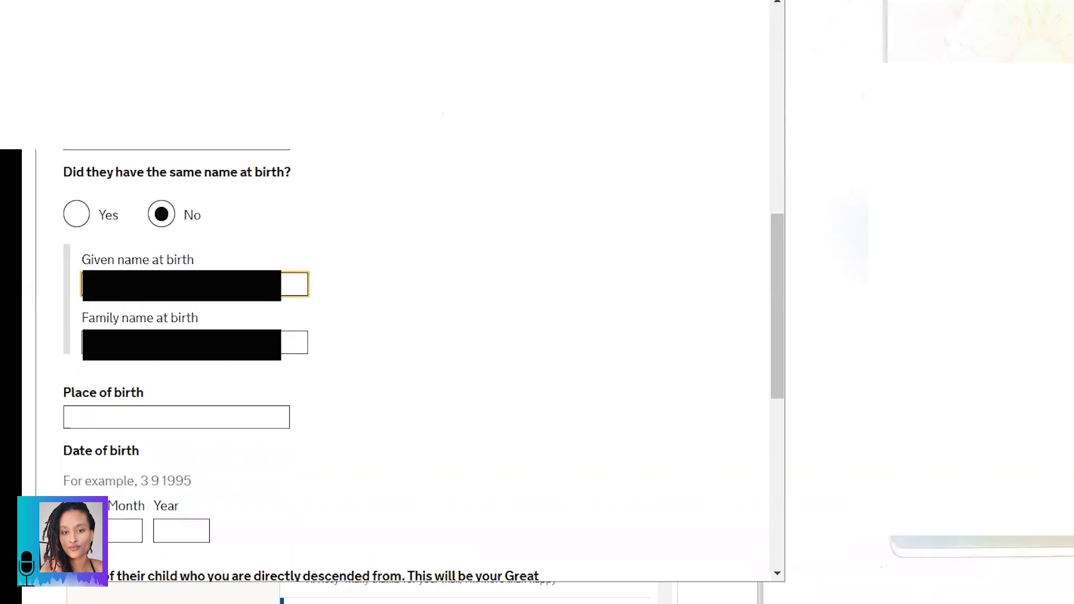
pyautogui.press('Tab')
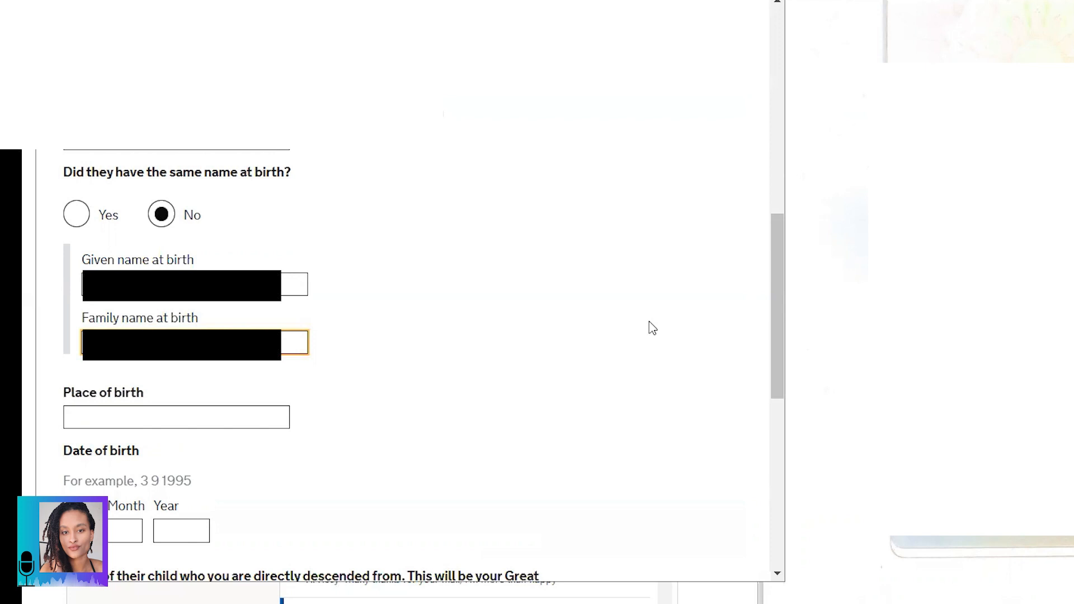
# Step: Enter PEROS BANHOS as the grandparent's place of birth
pyautogui.scroll(-2, 653, 329)
pyautogui.click(153, 307)
pyautogui.press('capslock')
pyautogui.write('PEROS')
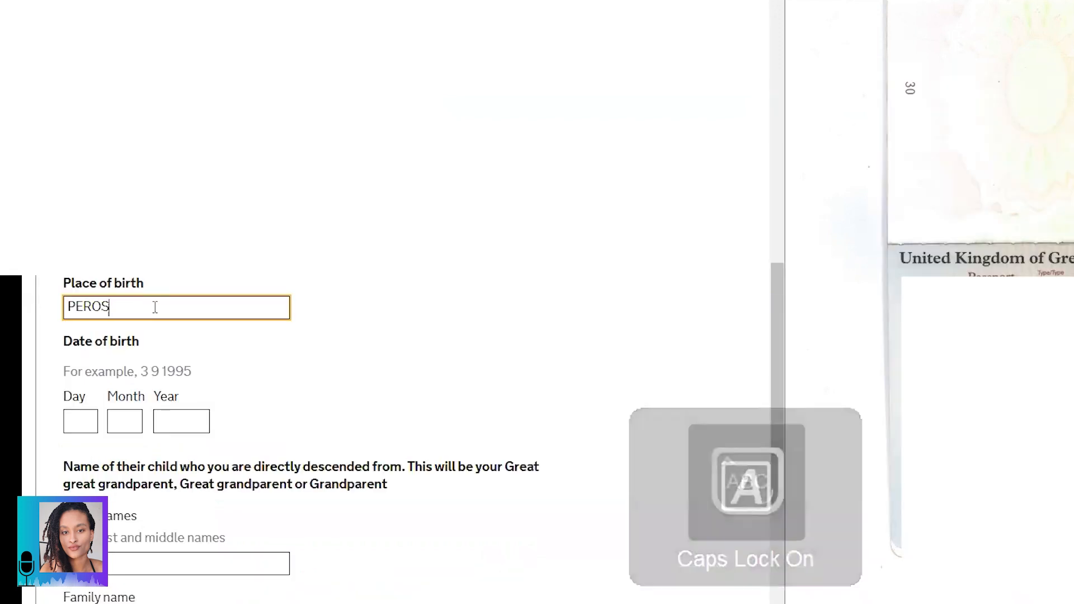
pyautogui.write(' BANHOS')
pyautogui.press('capslock')
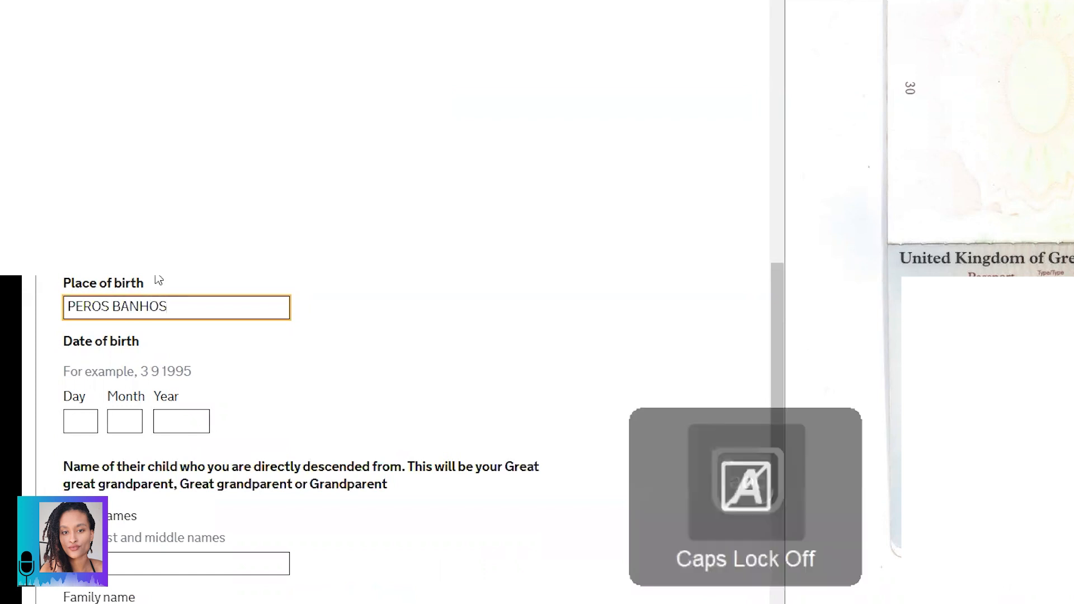
pyautogui.scroll(-2, 160, 328)
# Step: Enter the given and family names of the ancestor's child you descend from
pyautogui.click(81, 327)
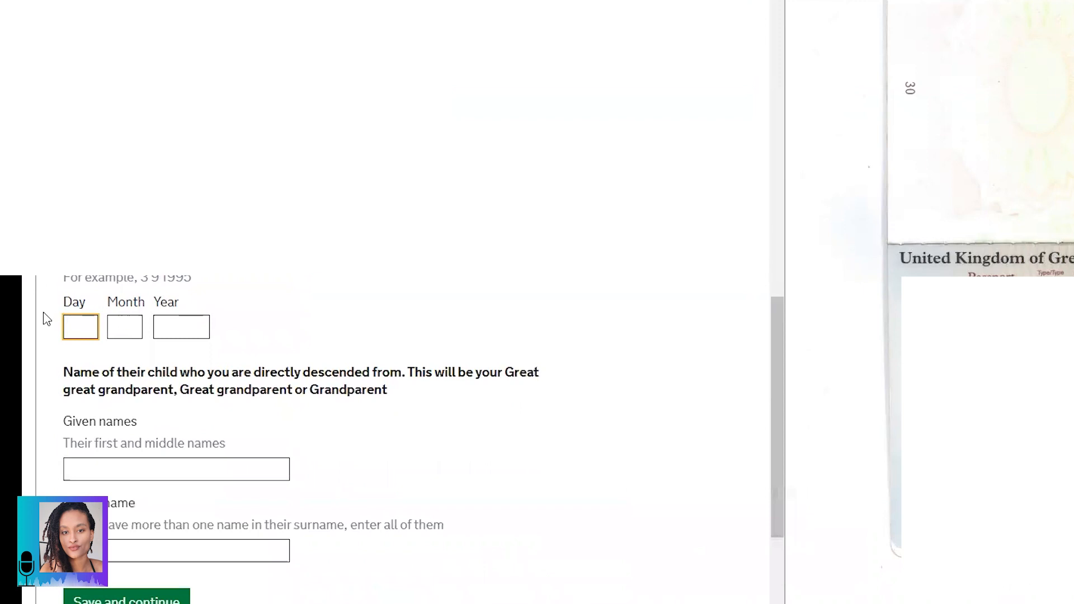
pyautogui.moveTo(34, 318); pyautogui.dragTo(27, 321)
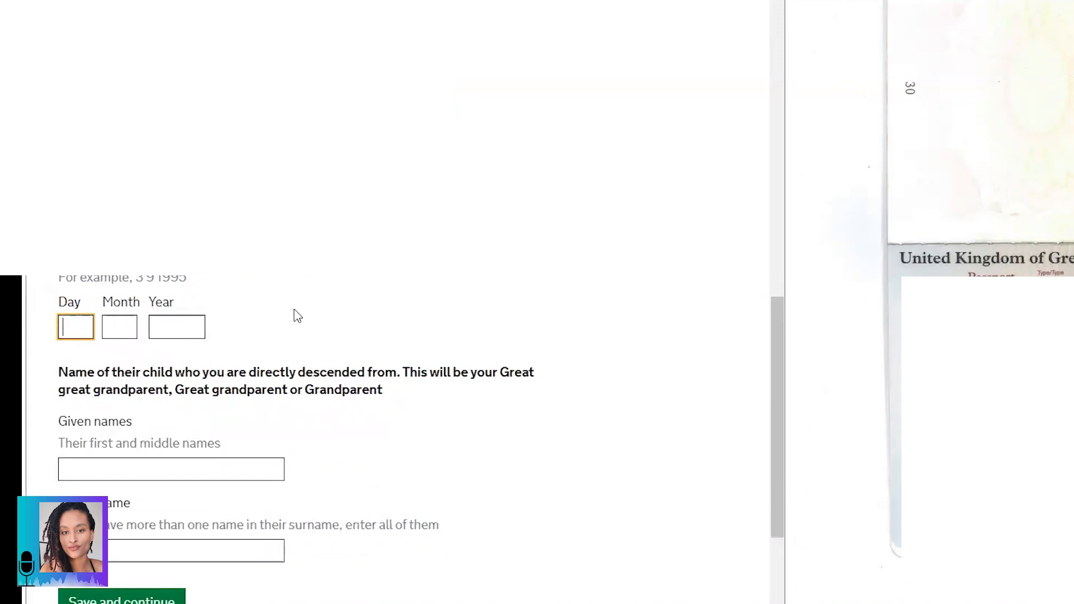
pyautogui.scroll(-4, 398, 298)
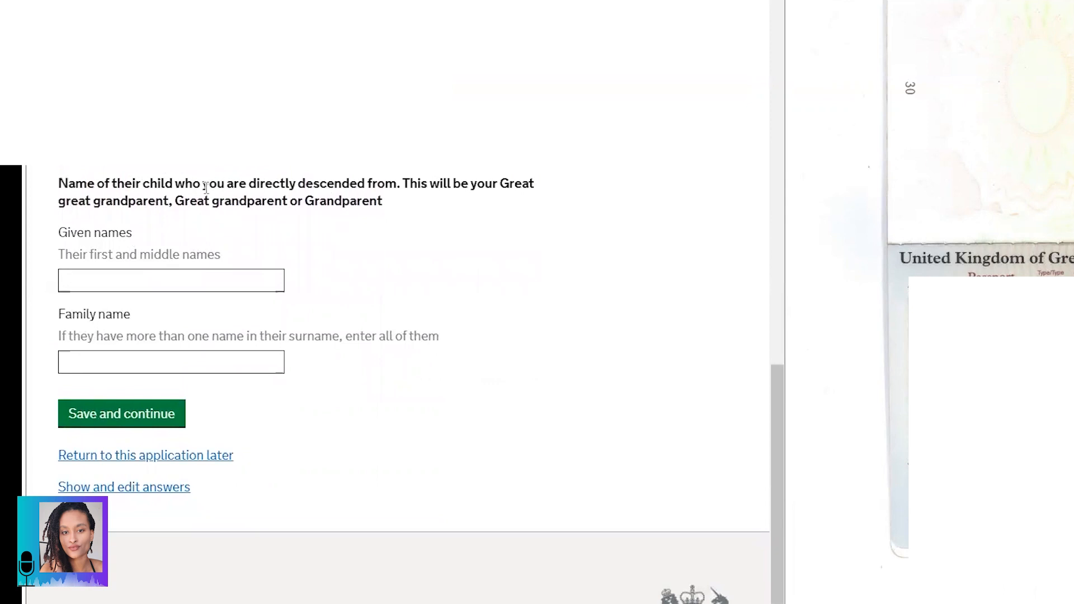
pyautogui.moveTo(62, 184); pyautogui.dragTo(413, 202)
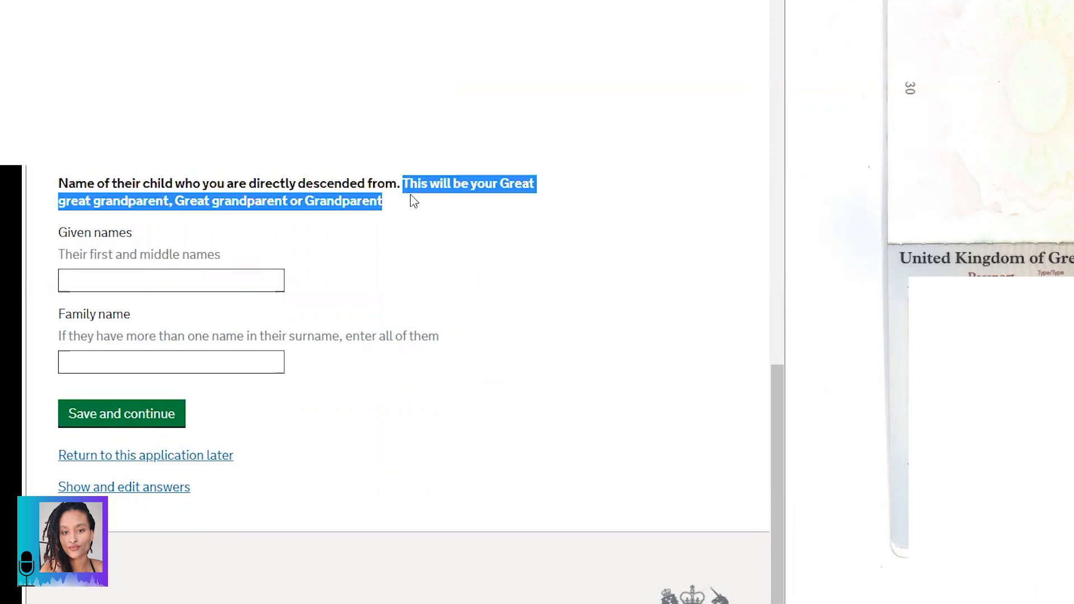
pyautogui.click(419, 191)
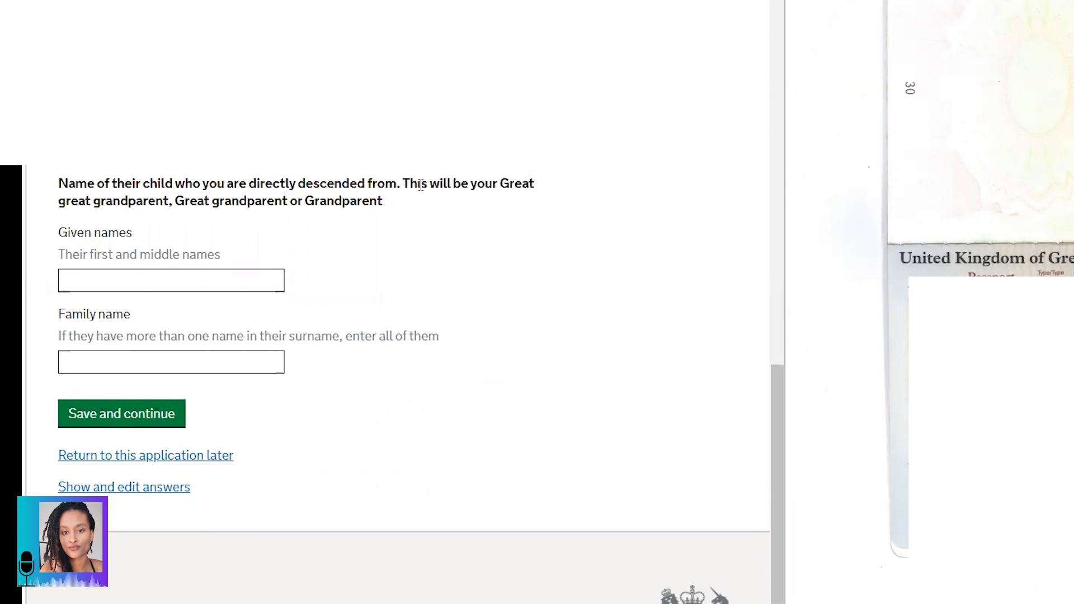
pyautogui.click(179, 278)
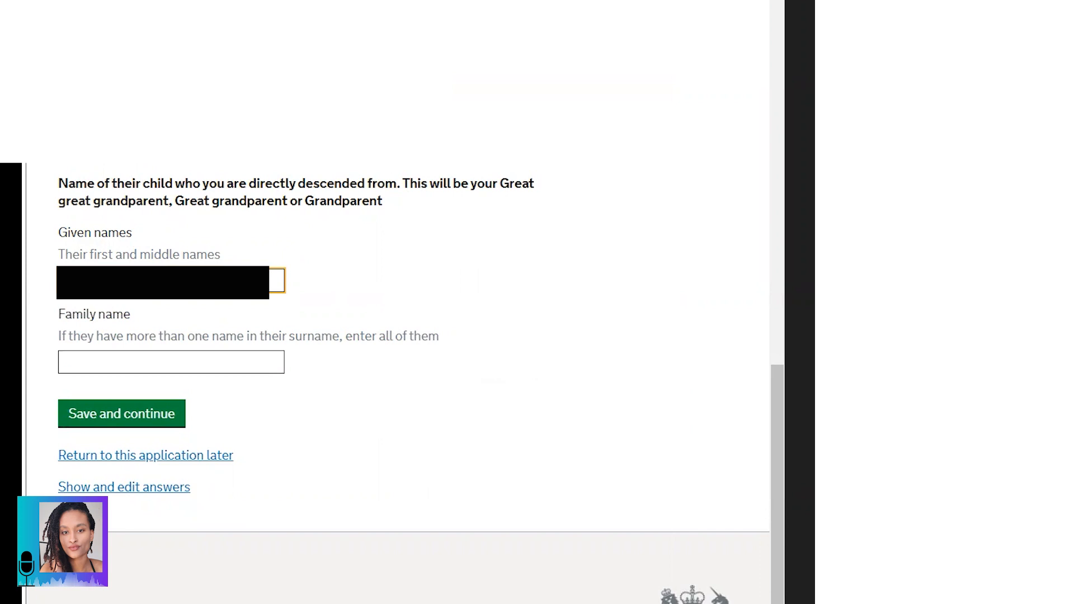
pyautogui.press('Tab')
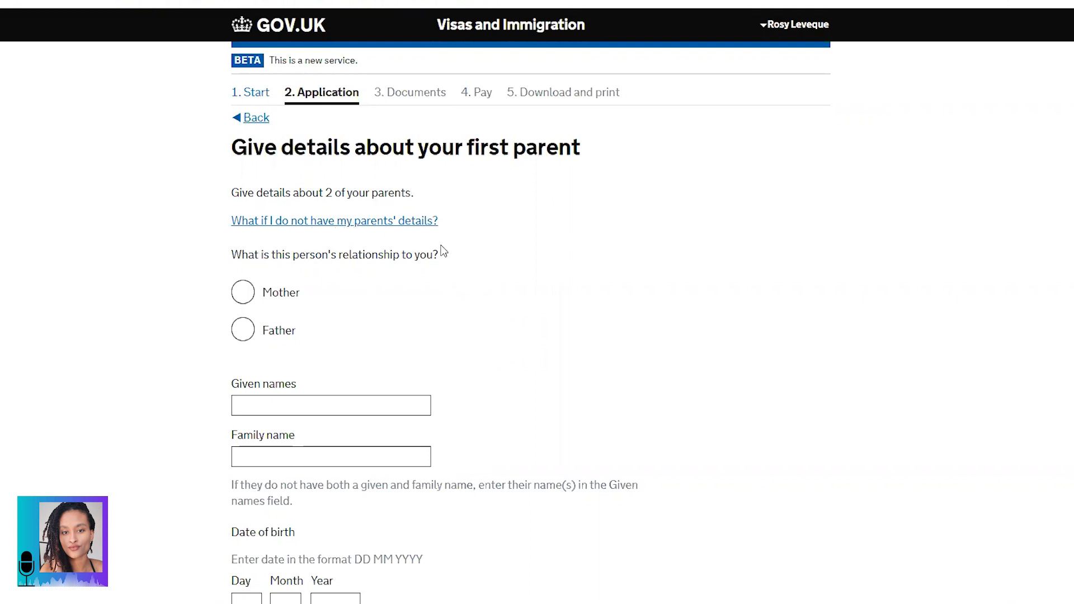
# Step: Set the first parent's relationship to Mother and the second parent's to Father
pyautogui.scroll(-2, 300, 290)
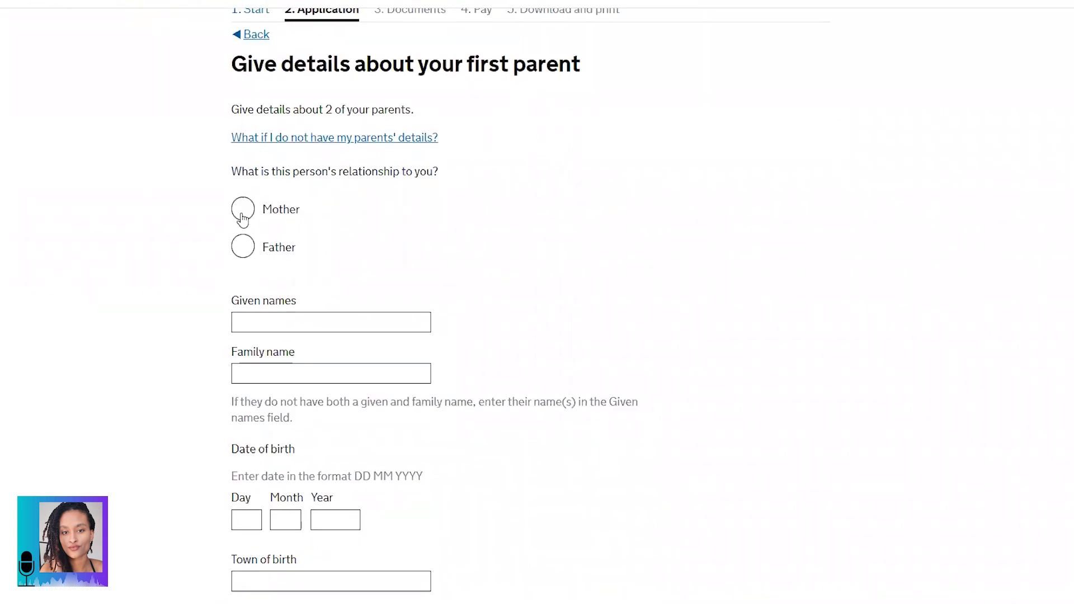
pyautogui.click(243, 214)
pyautogui.scroll(-1, 553, 278)
pyautogui.scroll(-1, 554, 279)
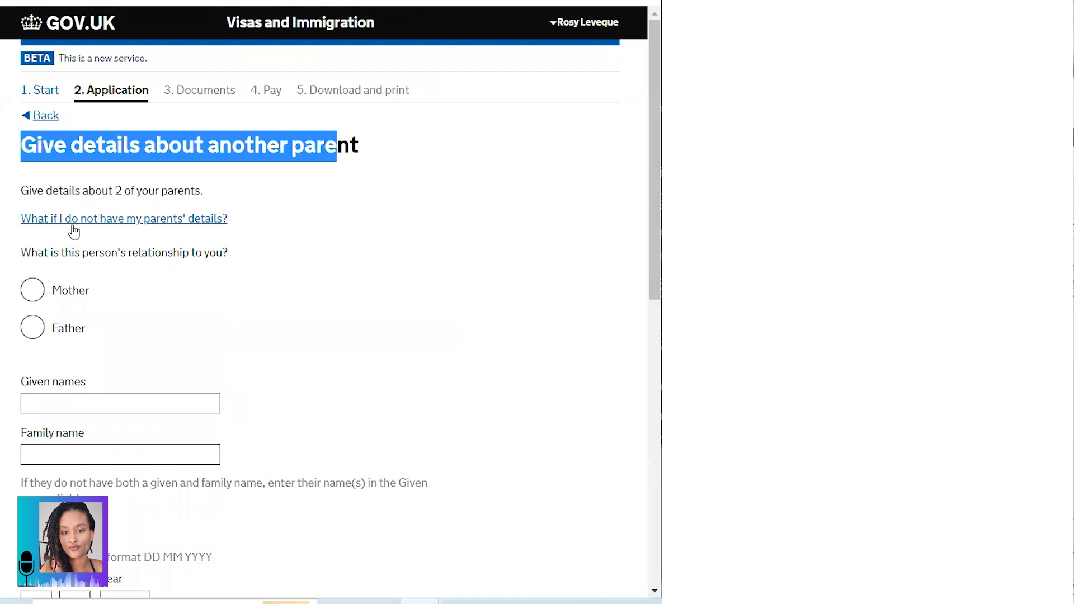
pyautogui.scroll(-2, 74, 231)
pyautogui.moveTo(23, 170); pyautogui.dragTo(227, 171)
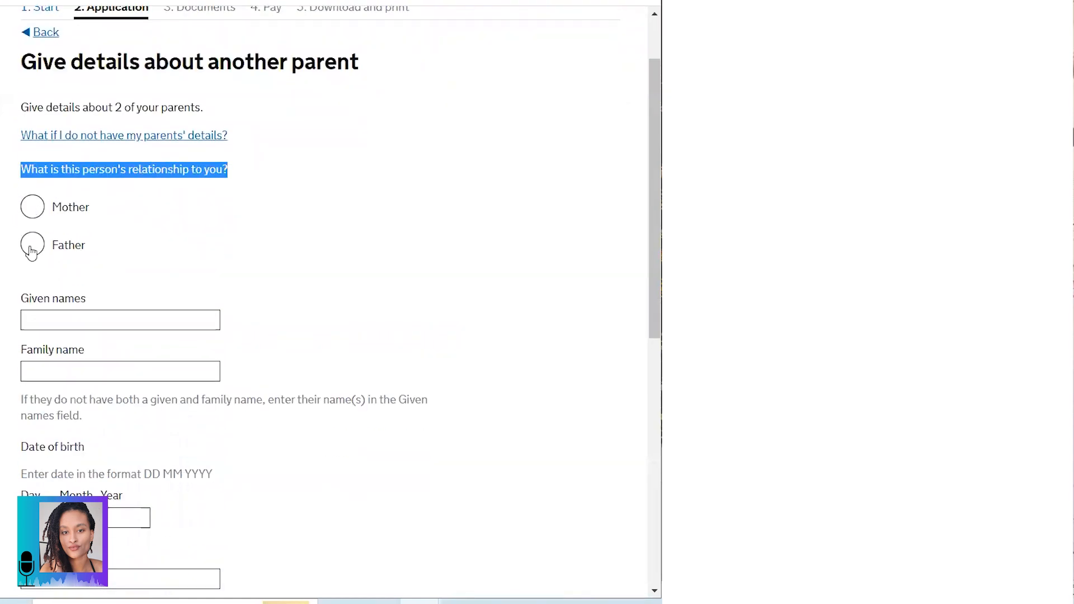
pyautogui.click(30, 252)
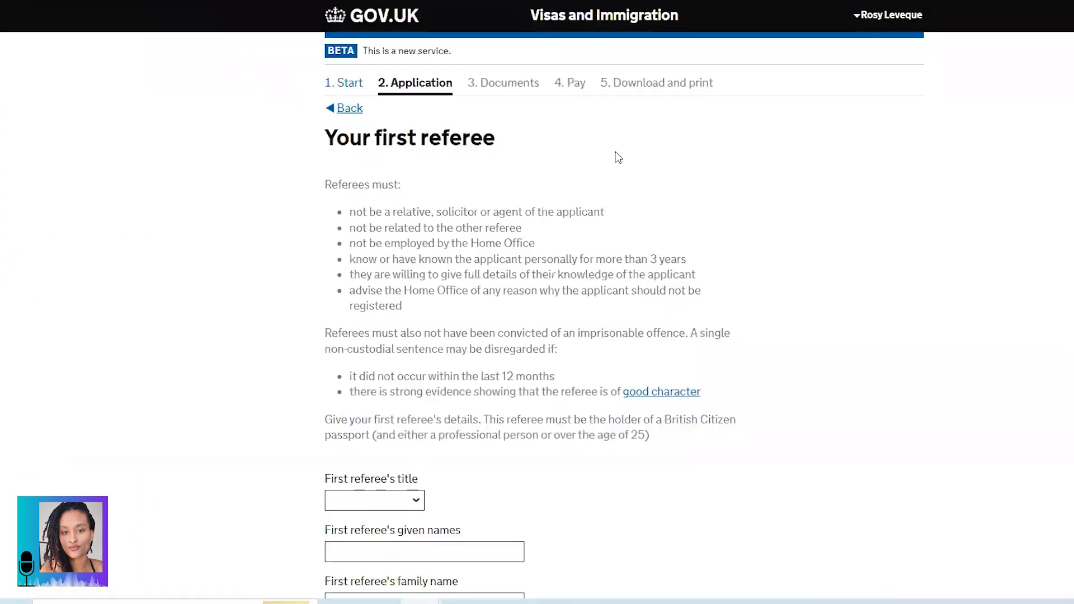
pyautogui.moveTo(324, 138); pyautogui.dragTo(499, 139)
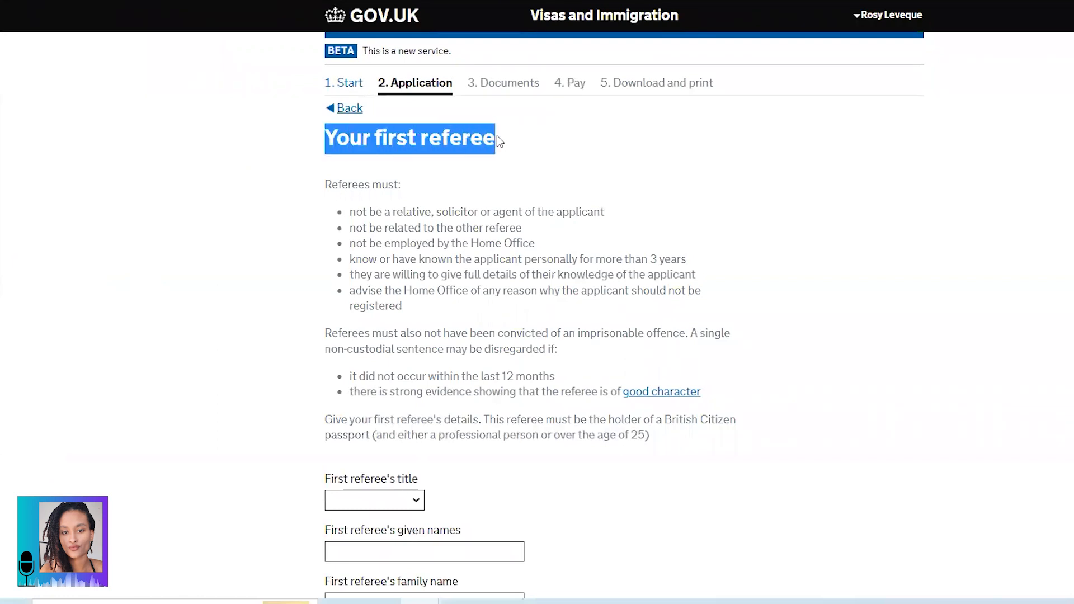
pyautogui.click(479, 140)
pyautogui.scroll(-2, 415, 173)
pyautogui.moveTo(326, 101); pyautogui.dragTo(430, 101)
pyautogui.moveTo(350, 130); pyautogui.dragTo(614, 133)
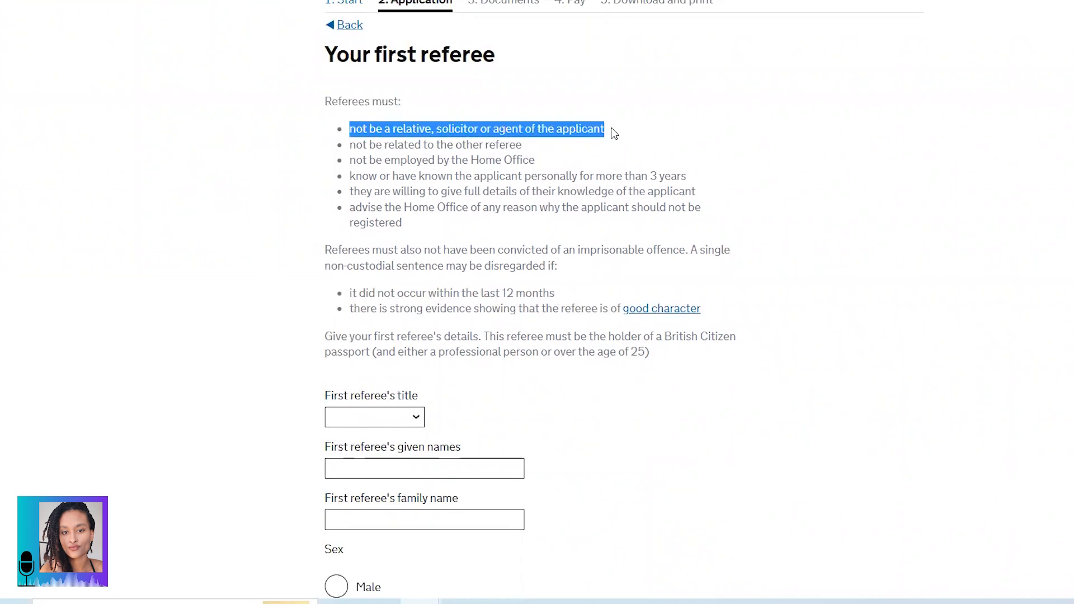
pyautogui.moveTo(350, 146); pyautogui.dragTo(522, 146)
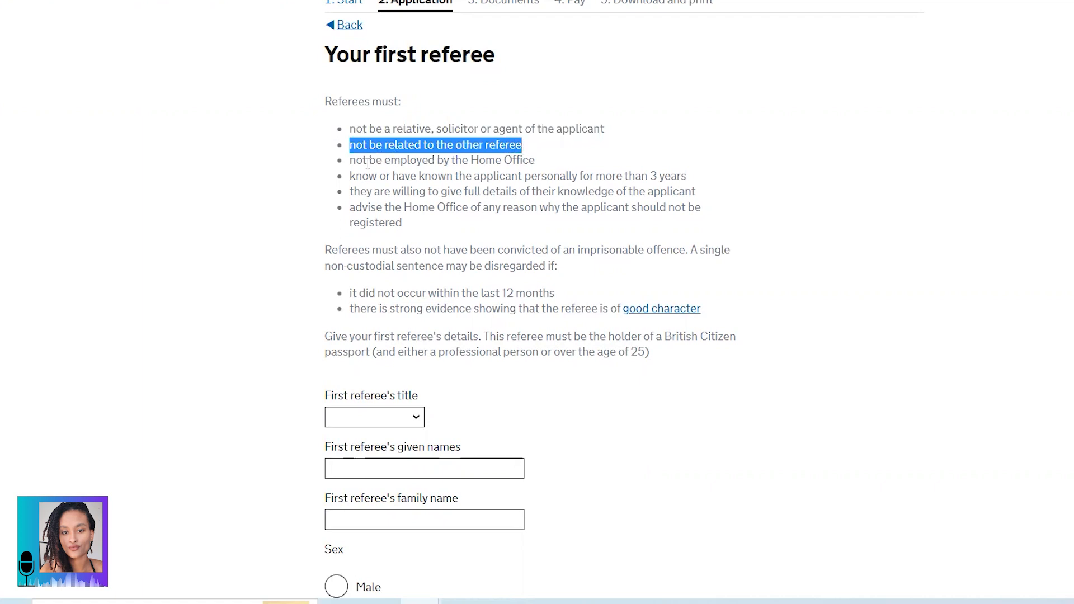
pyautogui.moveTo(350, 161); pyautogui.dragTo(535, 161)
pyautogui.moveTo(351, 177); pyautogui.dragTo(683, 174)
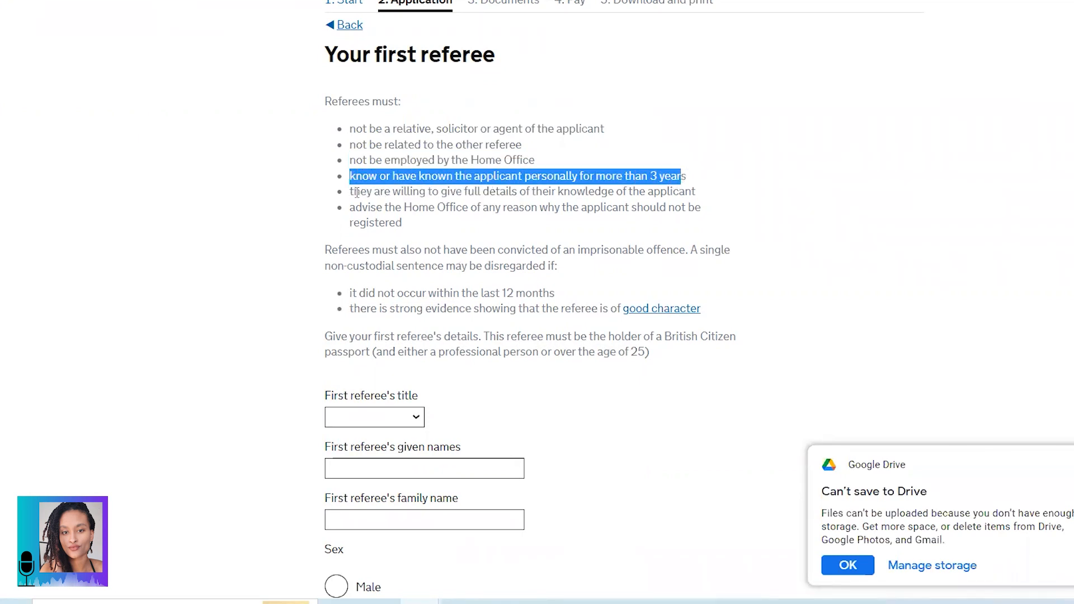
pyautogui.moveTo(352, 191); pyautogui.dragTo(698, 200)
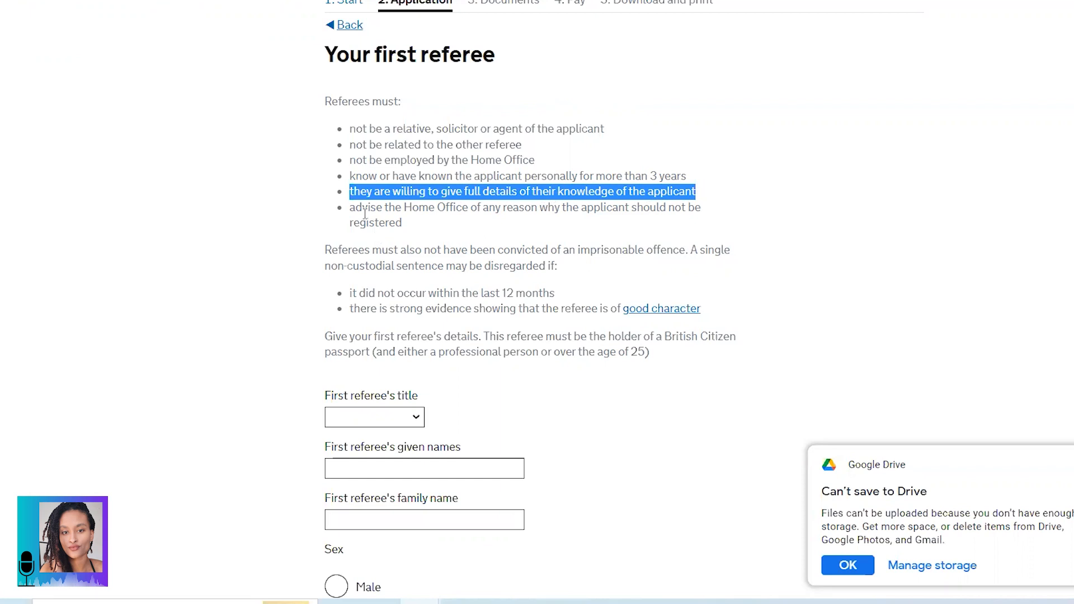
pyautogui.moveTo(352, 209); pyautogui.dragTo(702, 209)
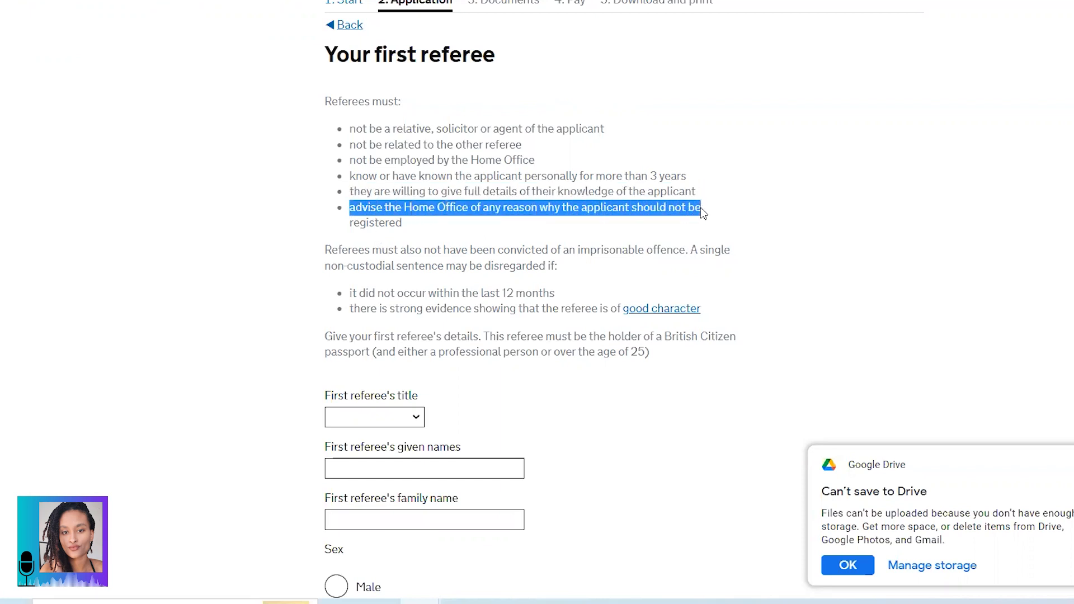
pyautogui.moveTo(351, 226); pyautogui.dragTo(411, 226)
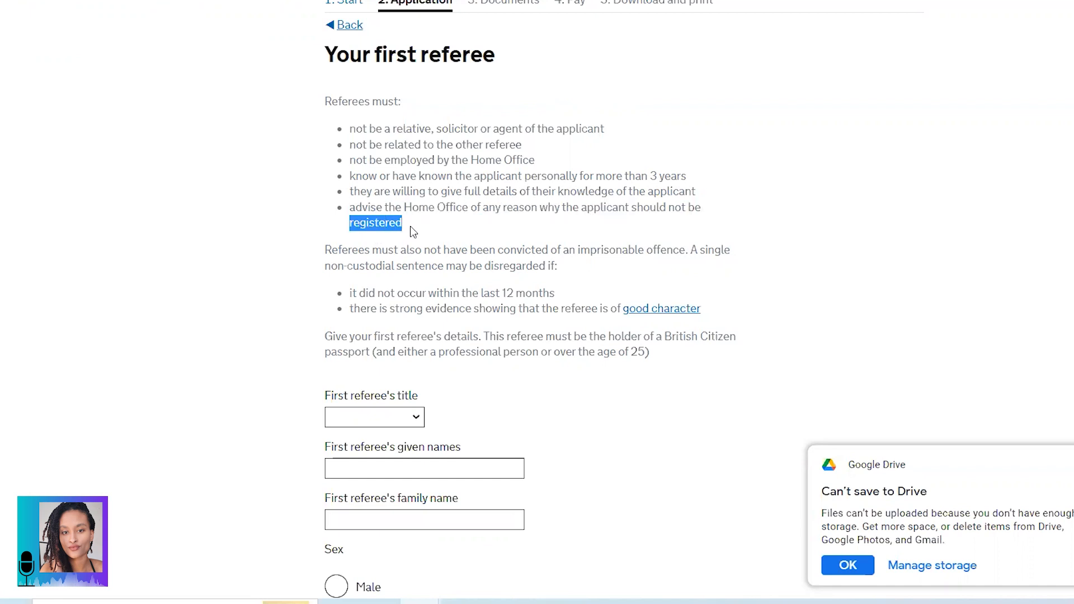
pyautogui.click(392, 231)
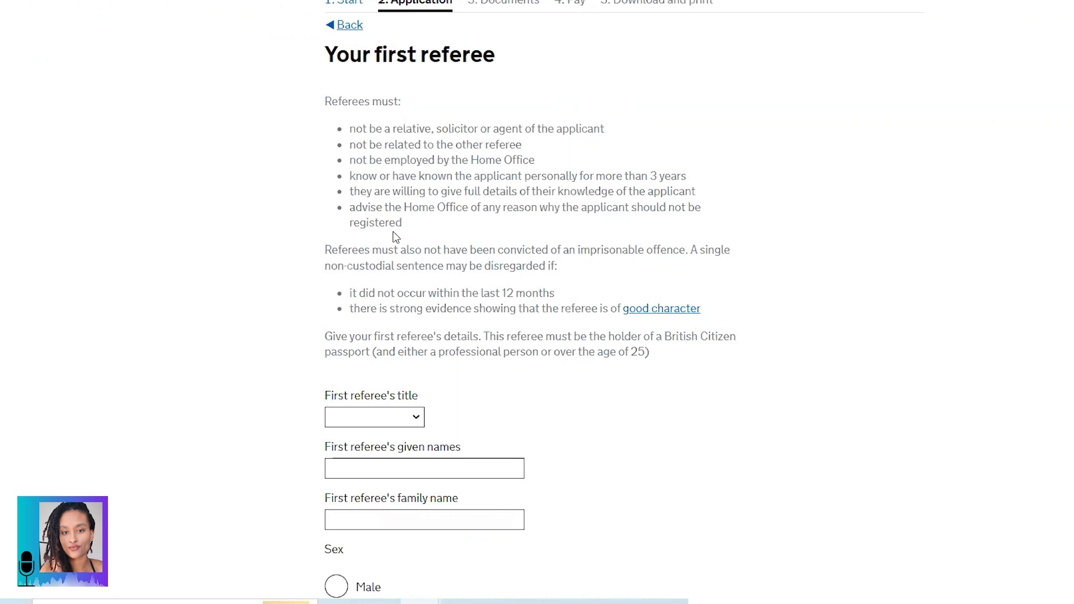
pyautogui.scroll(-1, 393, 232)
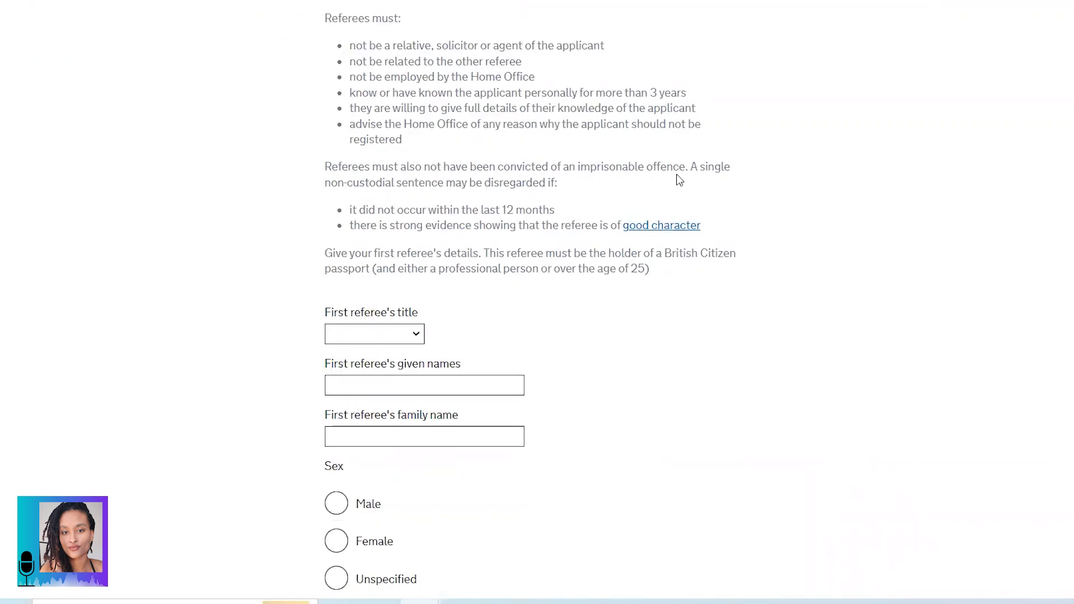
pyautogui.moveTo(325, 167); pyautogui.dragTo(567, 187)
pyautogui.moveTo(350, 210); pyautogui.dragTo(559, 219)
pyautogui.moveTo(351, 225); pyautogui.dragTo(722, 234)
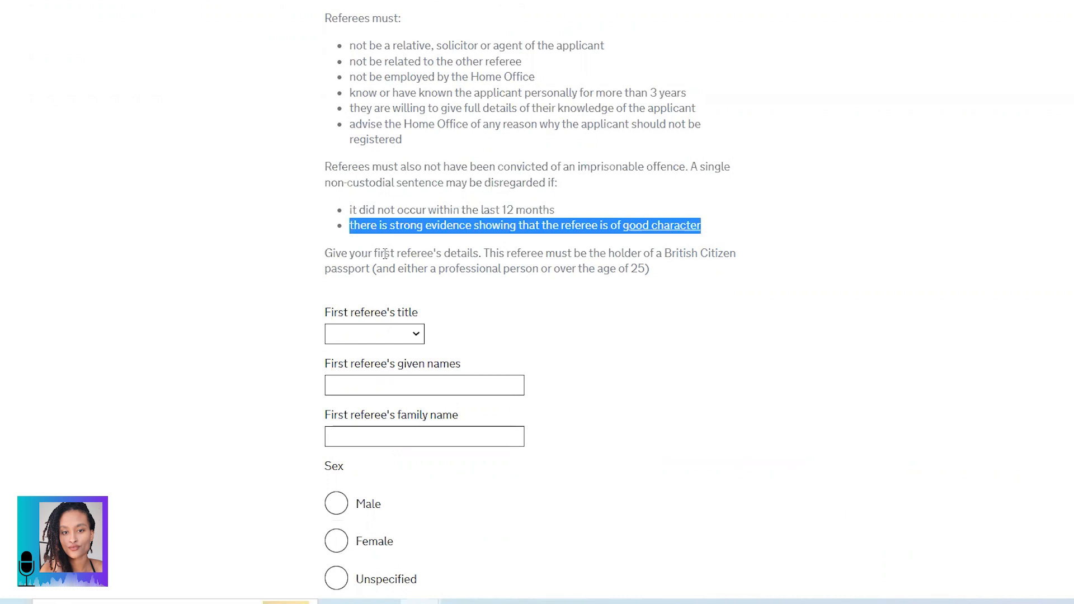
pyautogui.click(379, 253)
pyautogui.scroll(-3, 377, 252)
pyautogui.moveTo(325, 170); pyautogui.dragTo(482, 173)
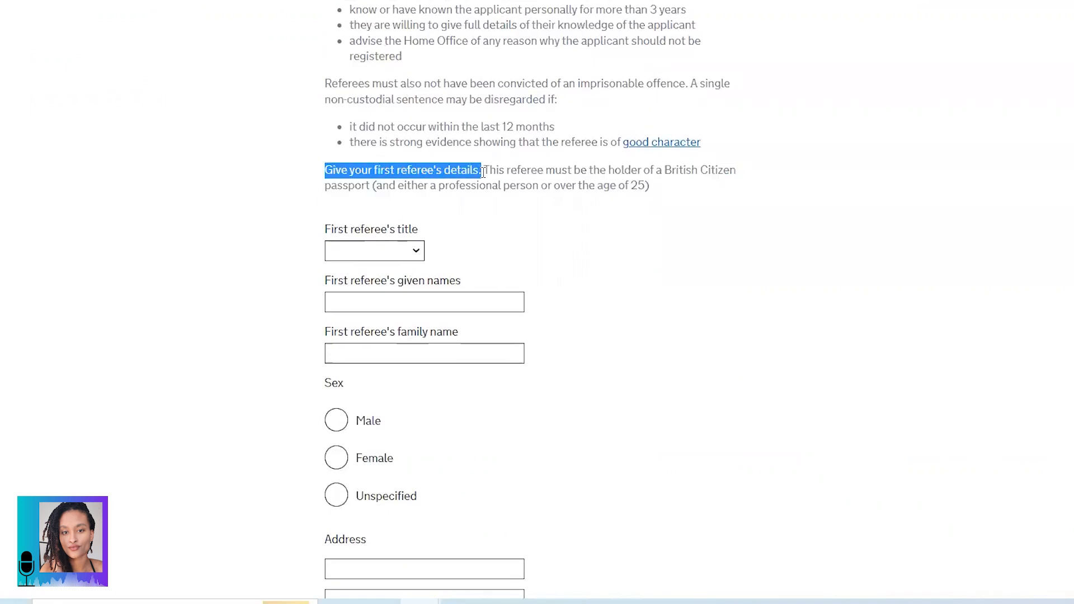
pyautogui.click(486, 170)
pyautogui.moveTo(486, 170); pyautogui.dragTo(656, 193)
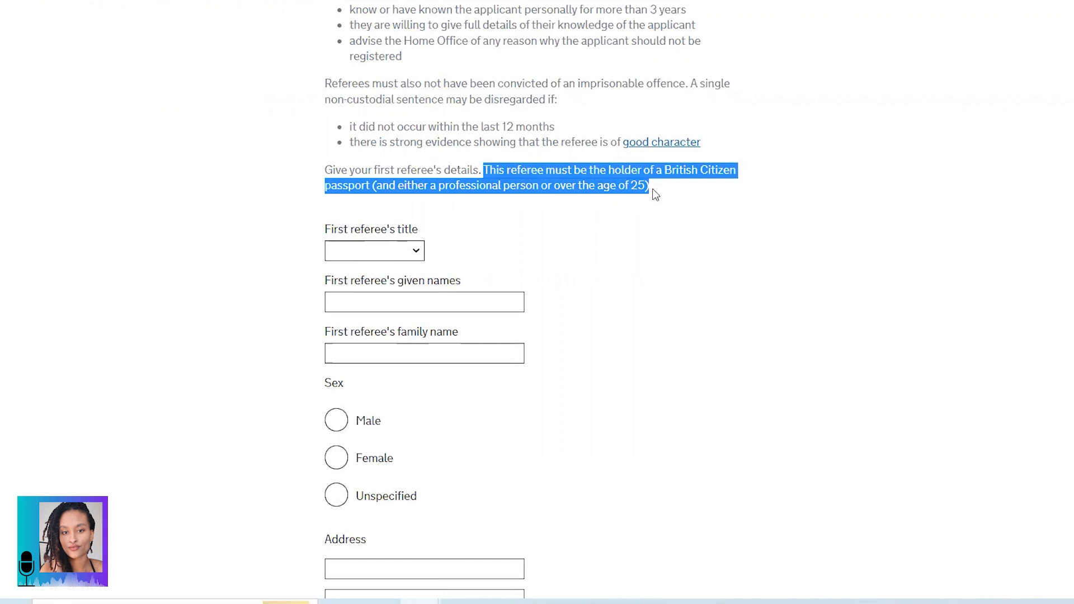
# Step: Give the first referee title Mr, given and family names, and Yes for over 3 years at the address, then save
pyautogui.click(888, 227)
pyautogui.scroll(-6, 935, 283)
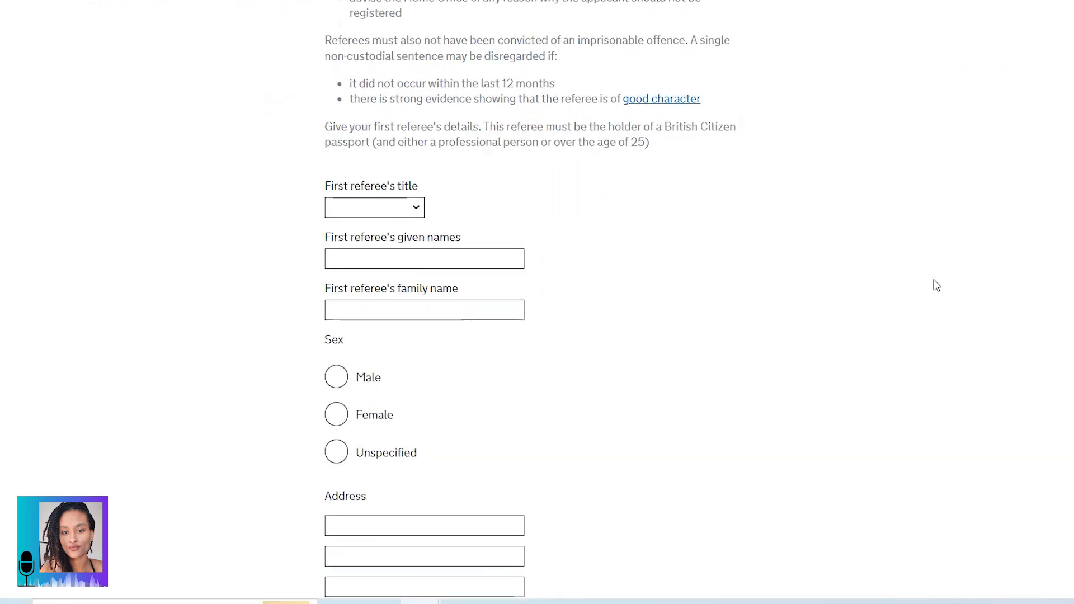
pyautogui.scroll(4, 937, 285)
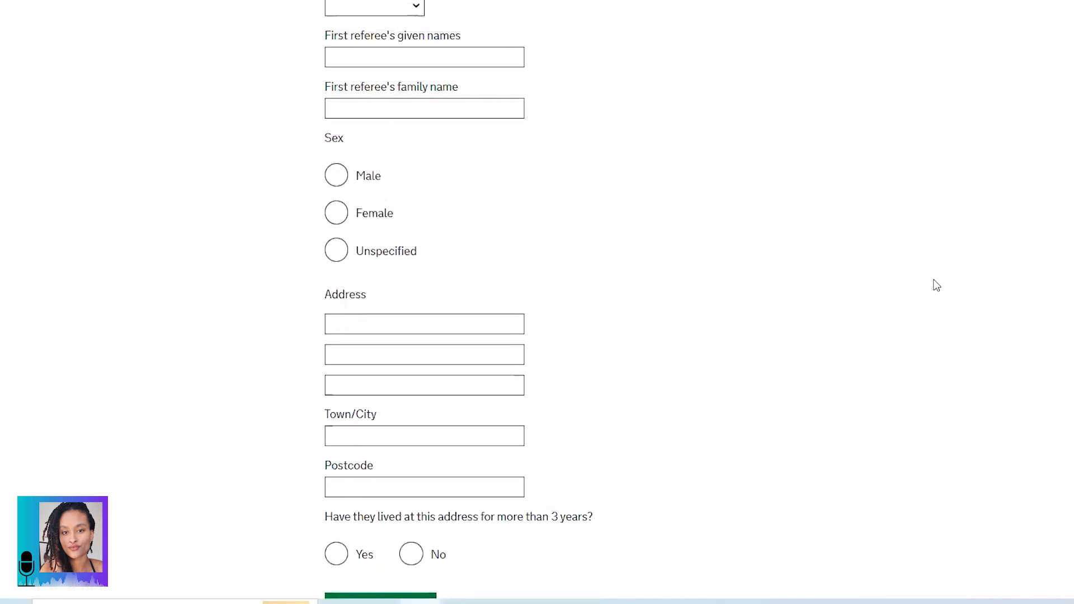
pyautogui.scroll(1, 938, 300)
pyautogui.click(374, 250)
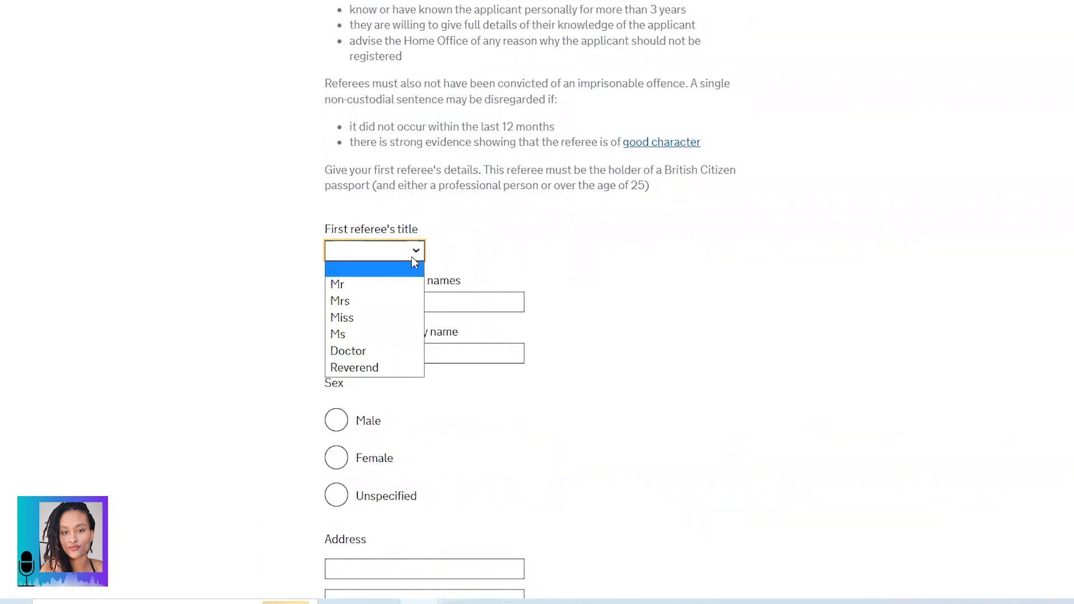
pyautogui.click(369, 286)
pyautogui.click(374, 302)
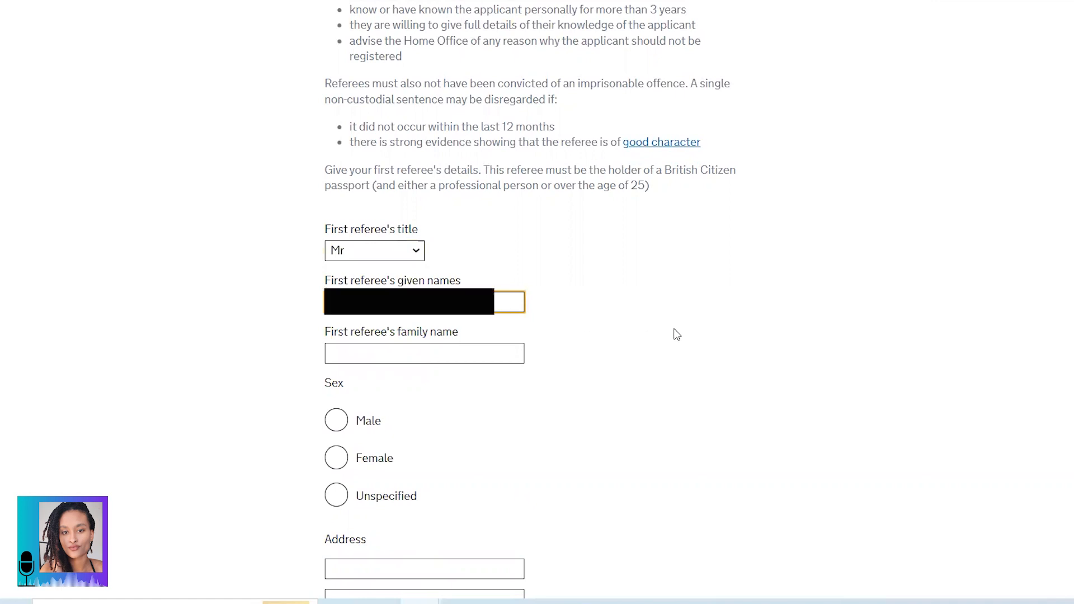
pyautogui.press('Tab')
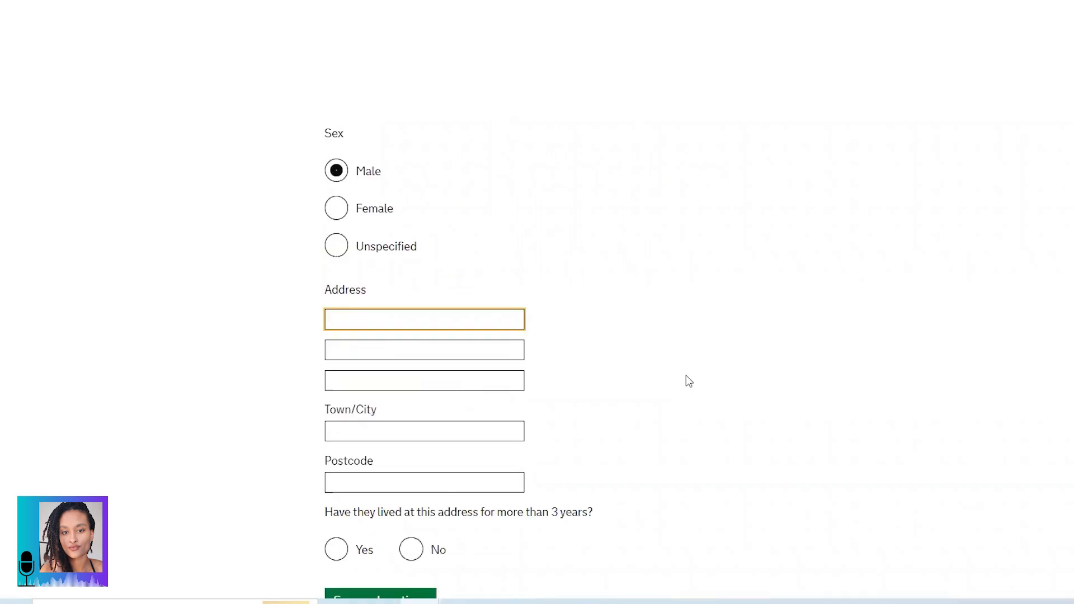
pyautogui.scroll(-3, 689, 382)
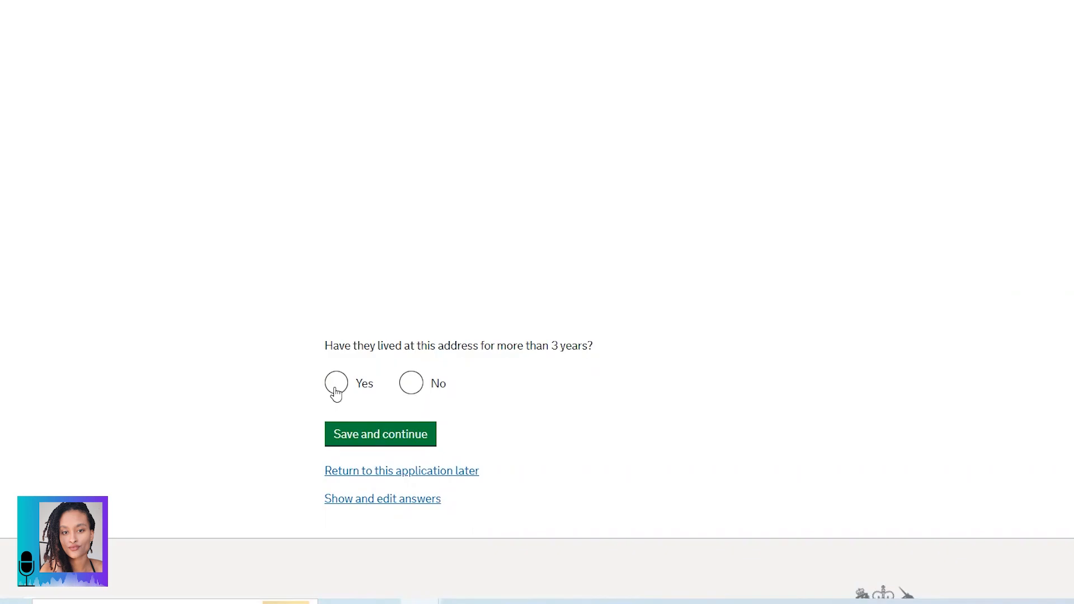
pyautogui.click(336, 389)
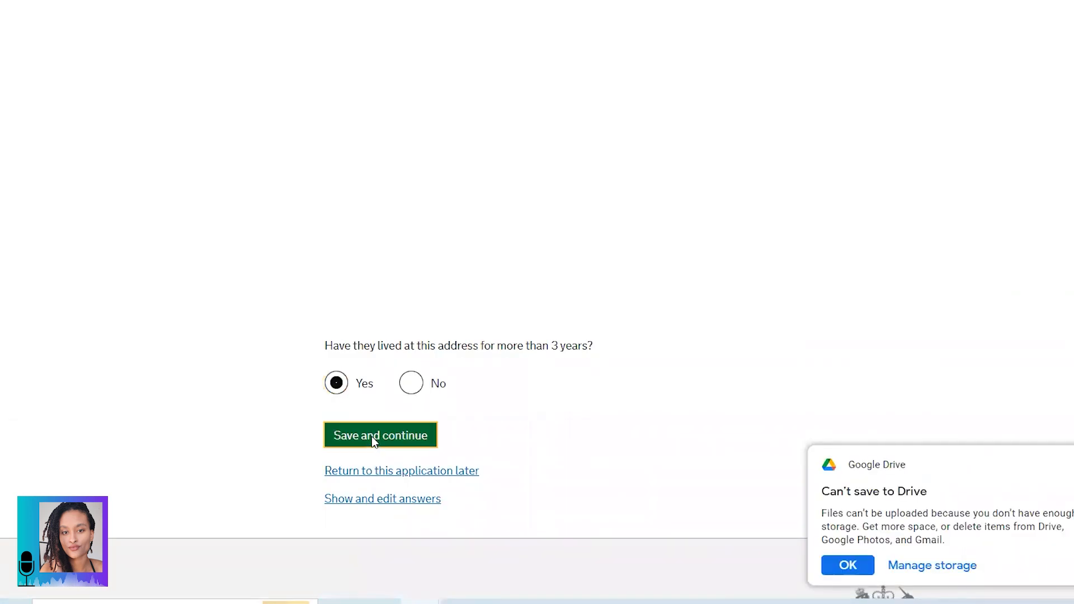
pyautogui.click(372, 437)
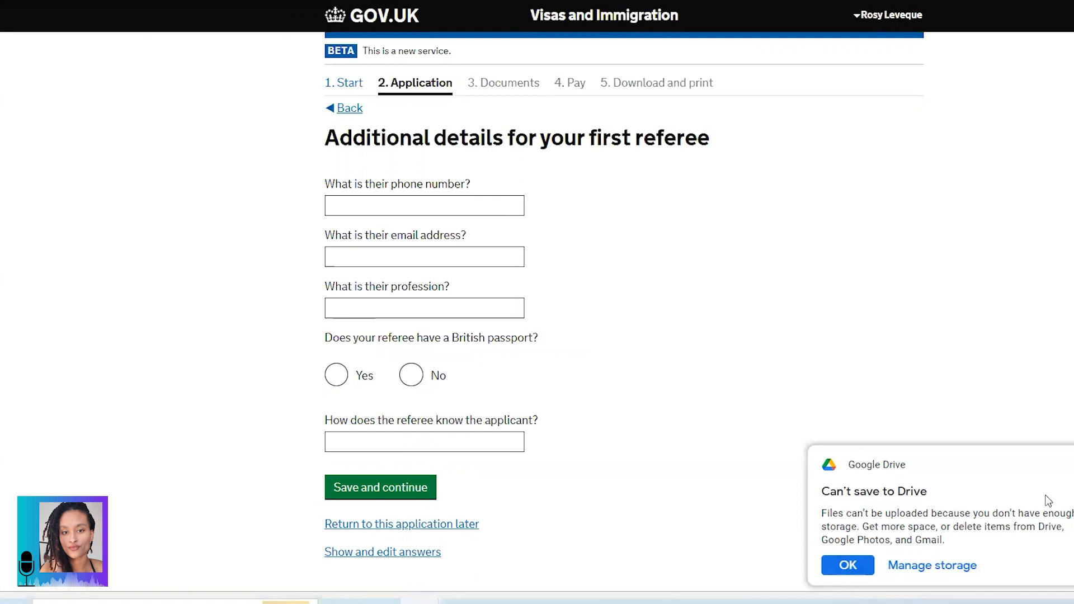
# Step: Fill the referee's e-mail, profession and British passport number, enter 'Friend' as relationship, and save
pyautogui.click(1072, 465)
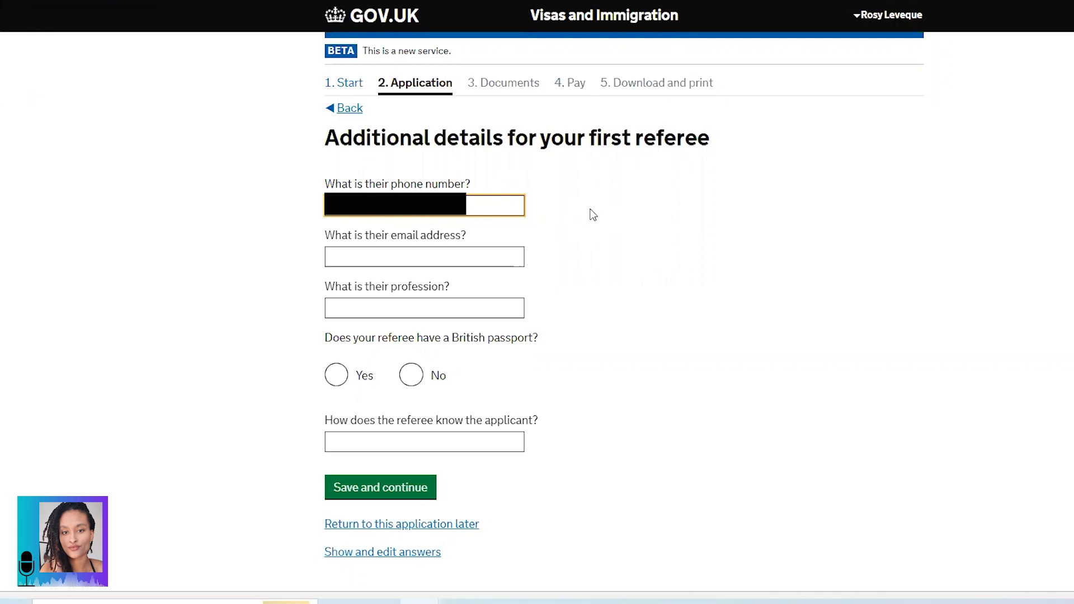
pyautogui.click(476, 251)
pyautogui.click(451, 303)
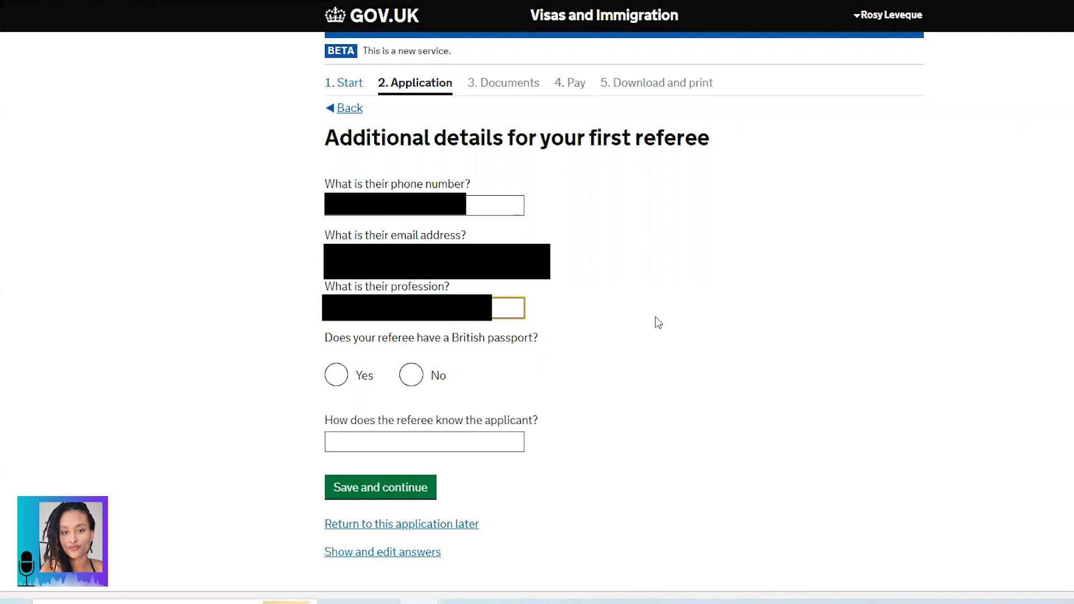
pyautogui.scroll(-2, 658, 323)
pyautogui.click(336, 292)
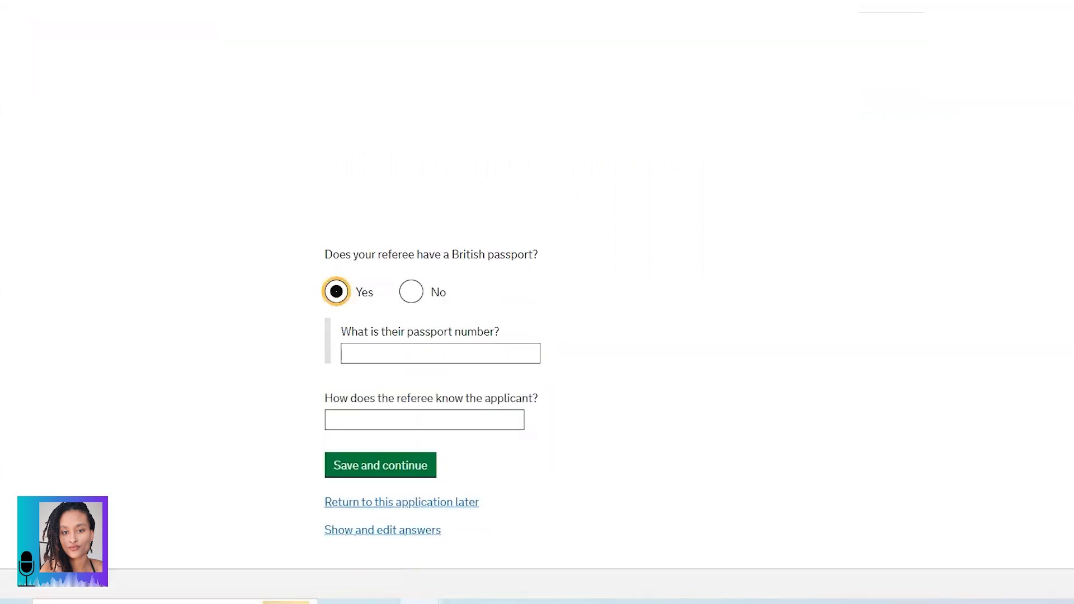
pyautogui.click(432, 356)
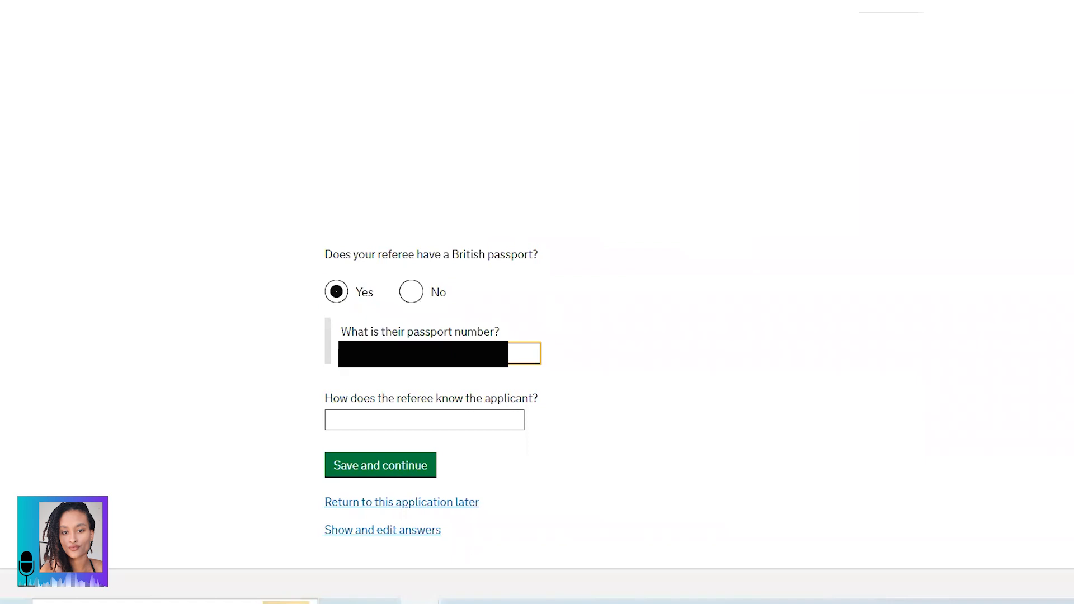
pyautogui.click(437, 424)
pyautogui.write('Friend')
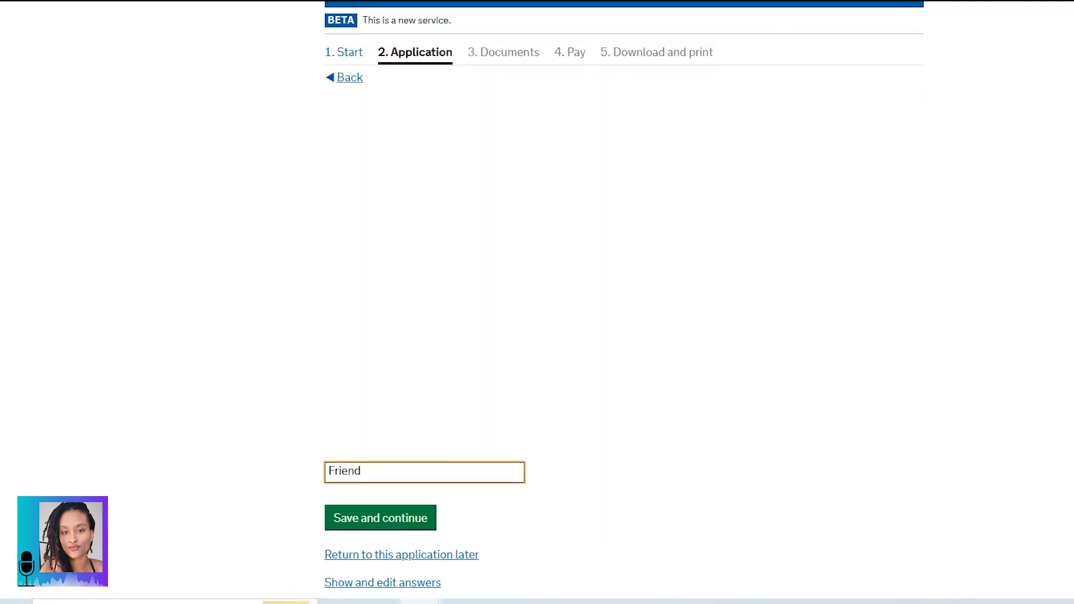
pyautogui.click(388, 469)
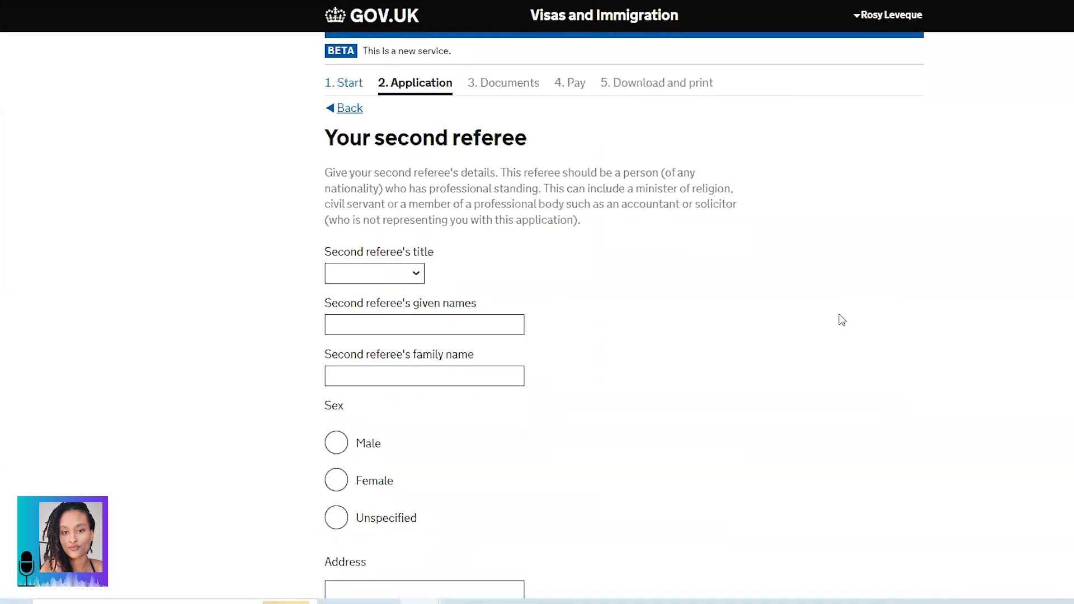
# Step: Look over the second referee's additional details page and save it to reach the BRP question
pyautogui.scroll(-3, 781, 303)
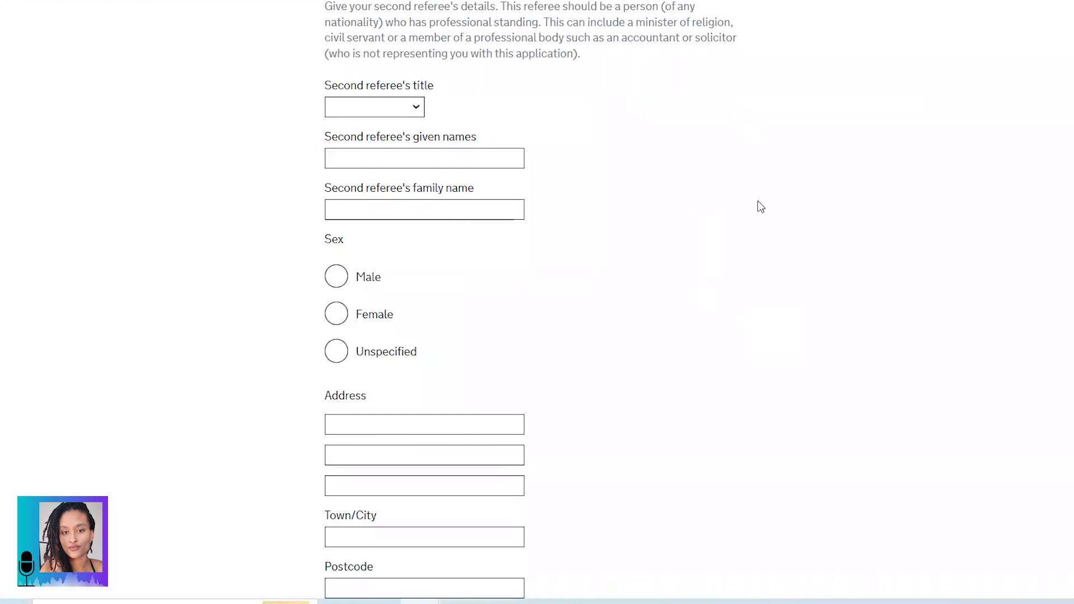
pyautogui.scroll(3, 648, 352)
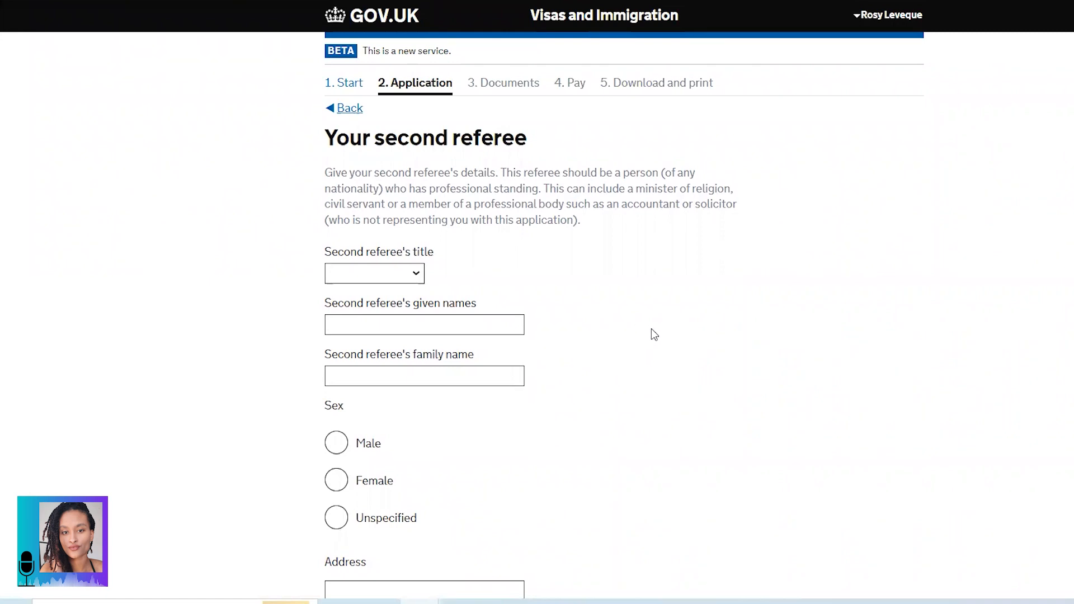
pyautogui.scroll(-2, 696, 306)
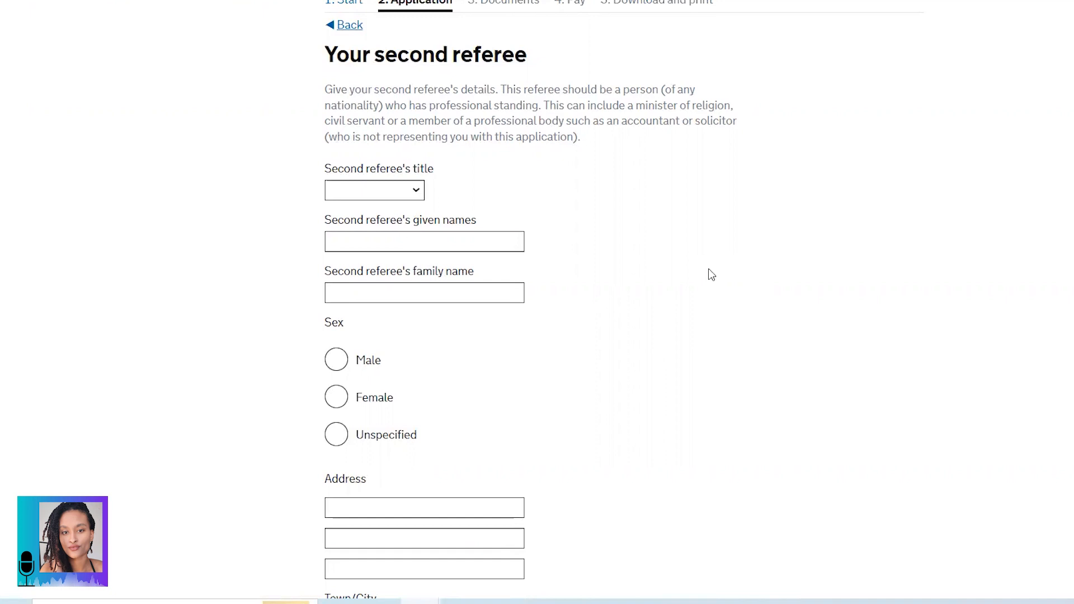
pyautogui.scroll(2, 711, 275)
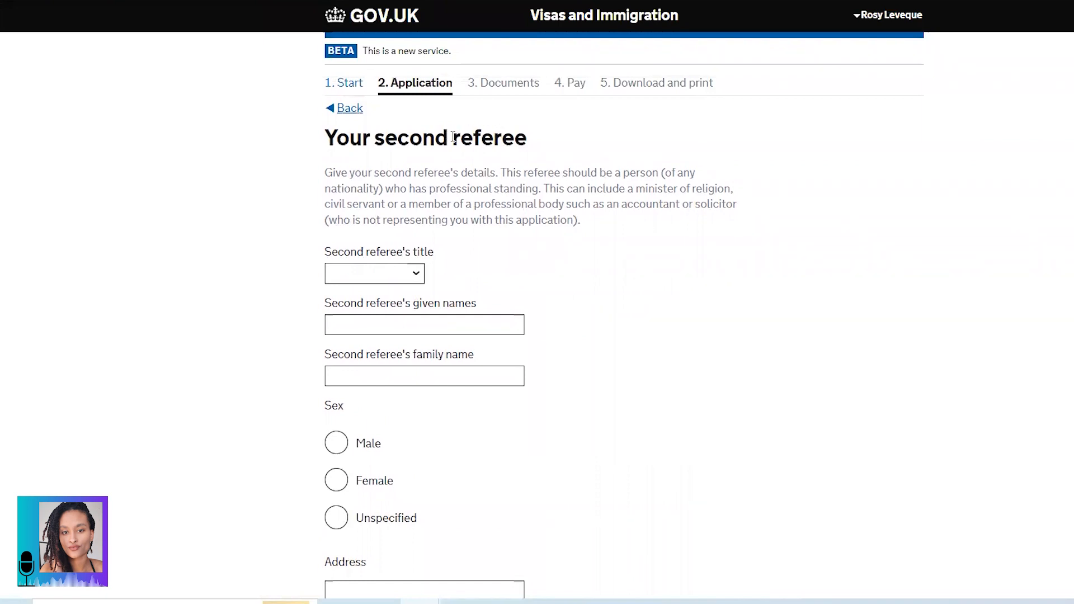
pyautogui.moveTo(454, 136); pyautogui.dragTo(546, 140)
pyautogui.click(521, 144)
pyautogui.scroll(-1, 631, 244)
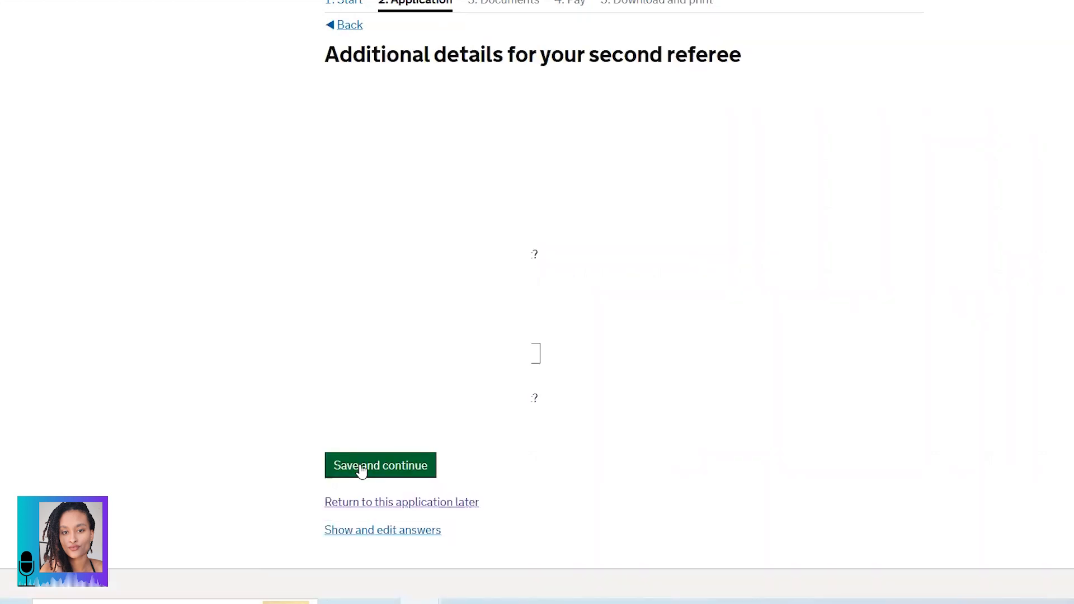
pyautogui.click(361, 469)
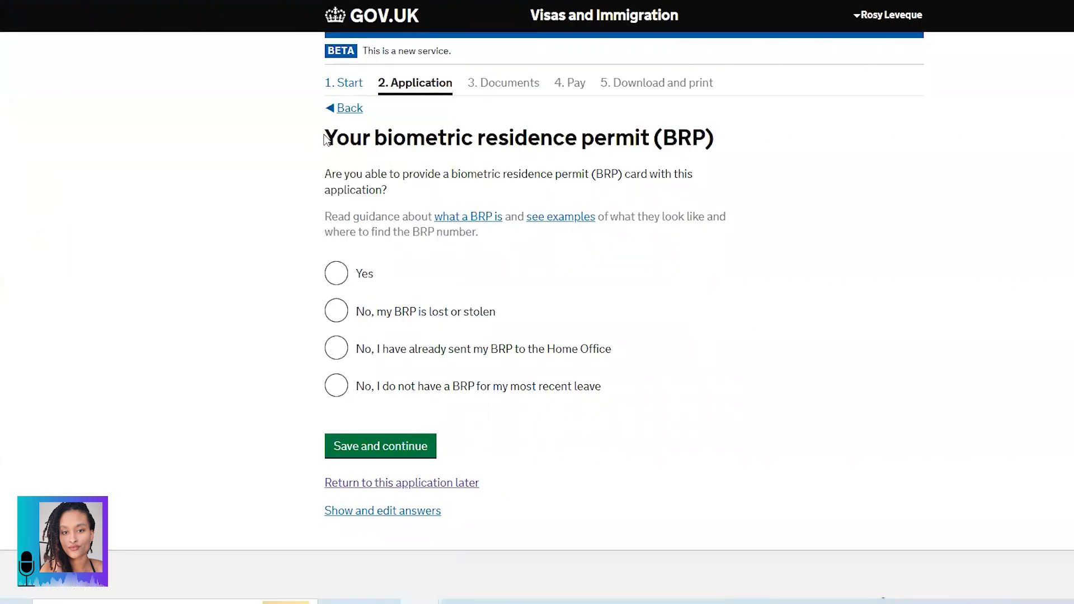
# Step: Answer 'No, I do not have a BRP for my most recent leave' and No for a previous-stay BRP, then save
pyautogui.moveTo(333, 133); pyautogui.dragTo(615, 137)
pyautogui.click(328, 137)
pyautogui.moveTo(389, 190); pyautogui.dragTo(341, 189)
pyautogui.tripleClick(330, 180)
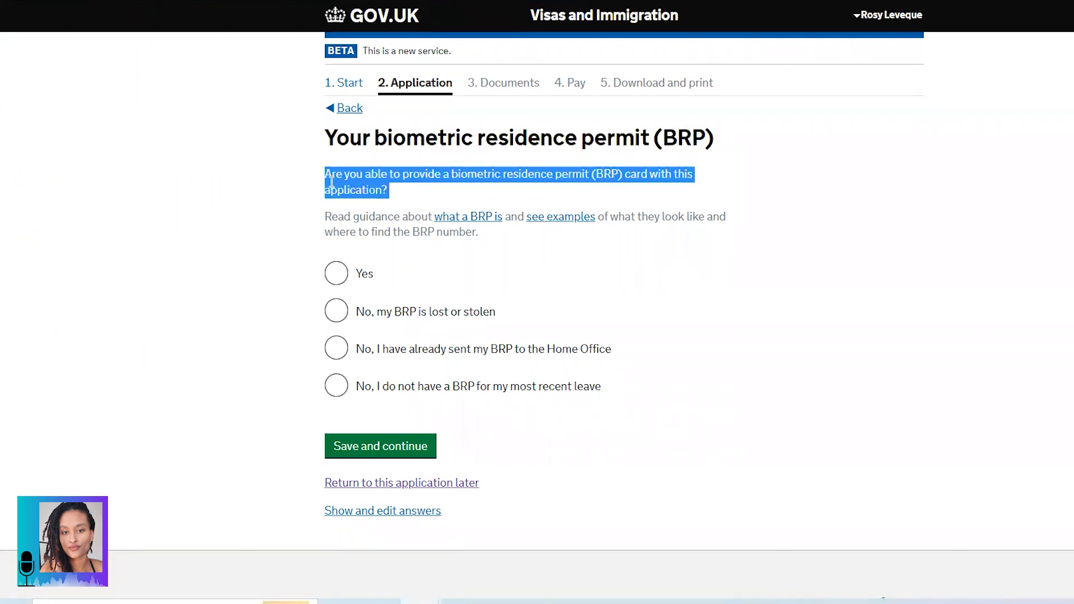
pyautogui.click(336, 221)
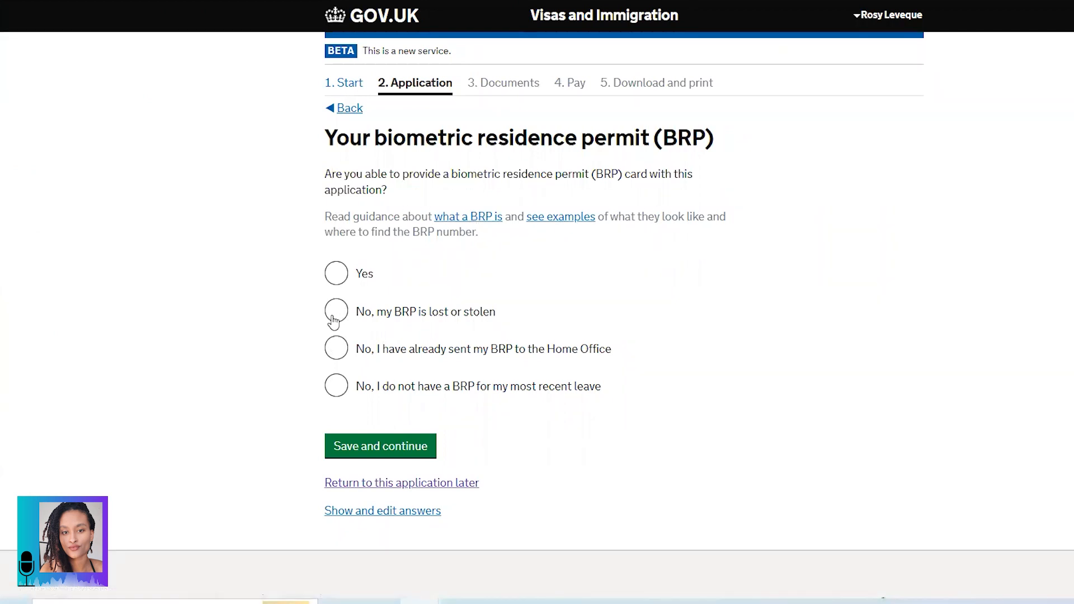
pyautogui.click(336, 388)
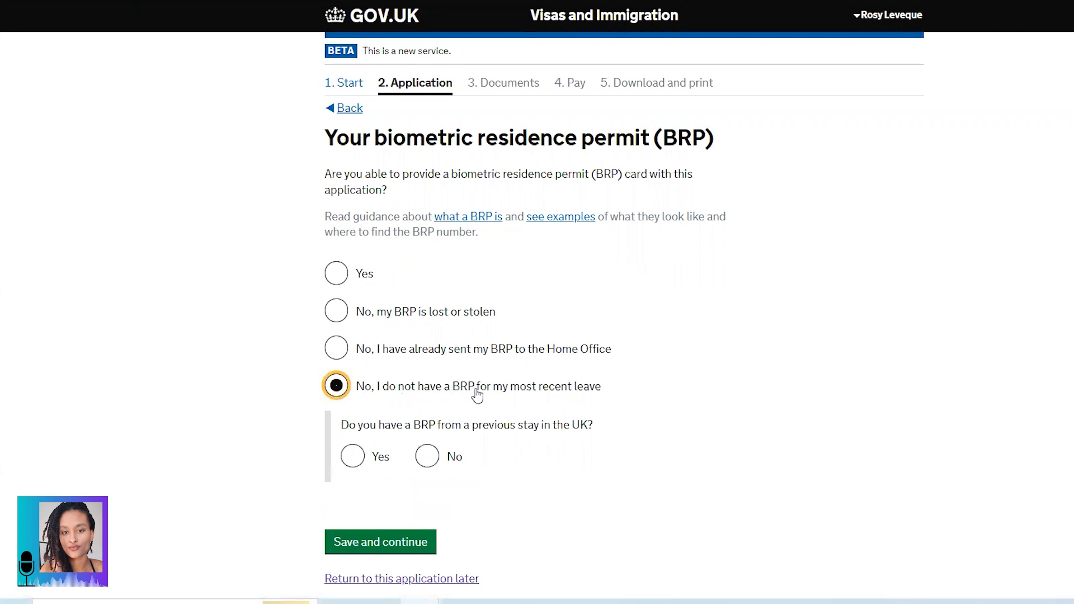
pyautogui.scroll(-2, 537, 369)
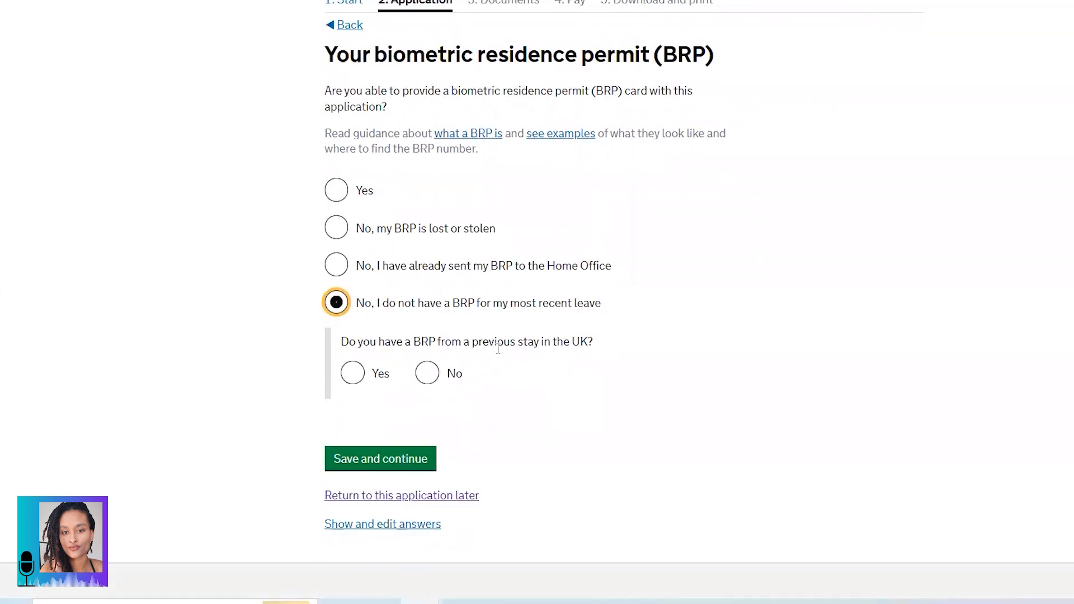
pyautogui.click(427, 373)
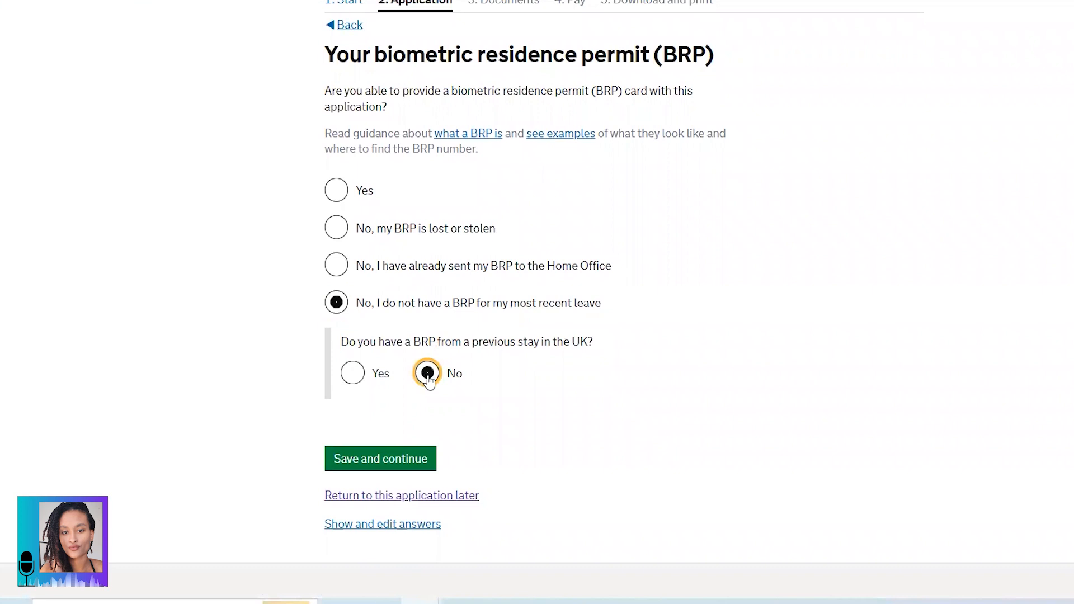
pyautogui.click(378, 468)
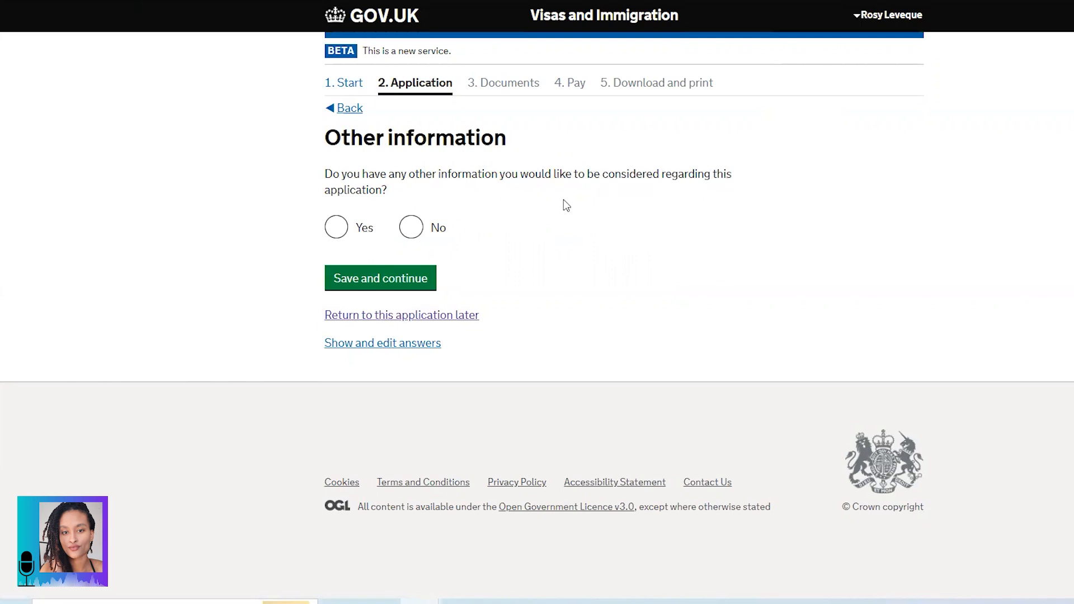
# Step: Answer No on the Other information page and save to reach Check your answers
pyautogui.click(411, 228)
pyautogui.click(376, 278)
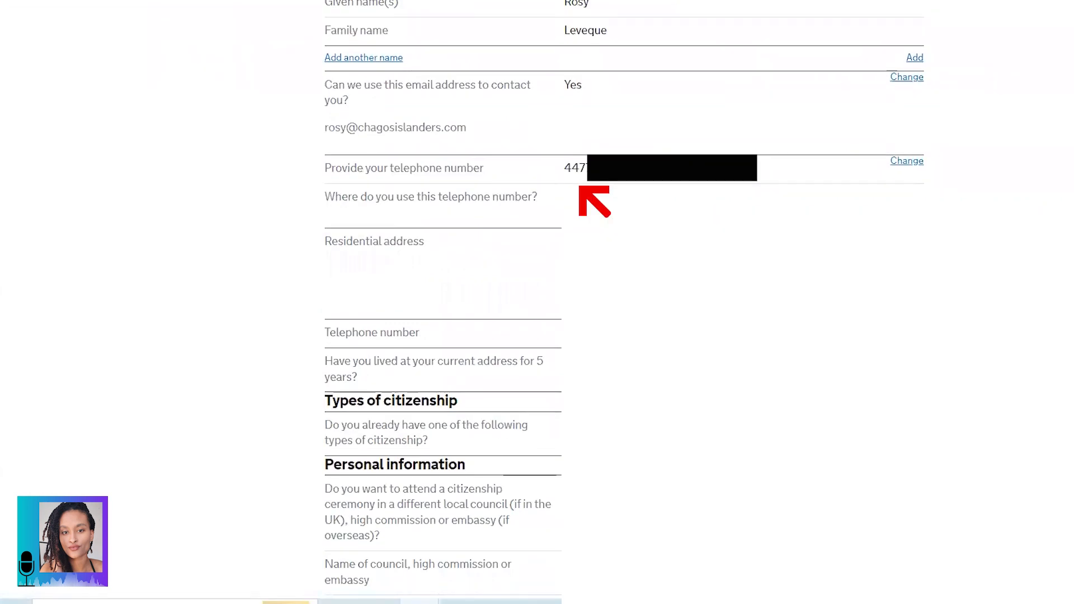
# Step: Edit the telephone number answer, replacing the leading 44 country code with 0
pyautogui.click(917, 163)
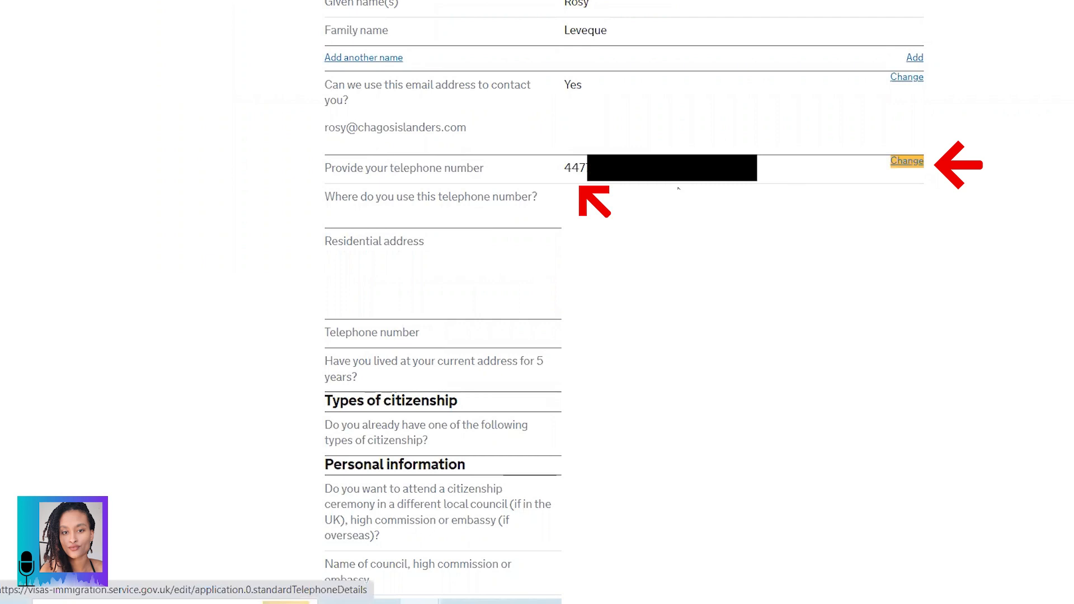
pyautogui.click(338, 317)
pyautogui.moveTo(339, 316); pyautogui.dragTo(318, 314)
pyautogui.write('07')
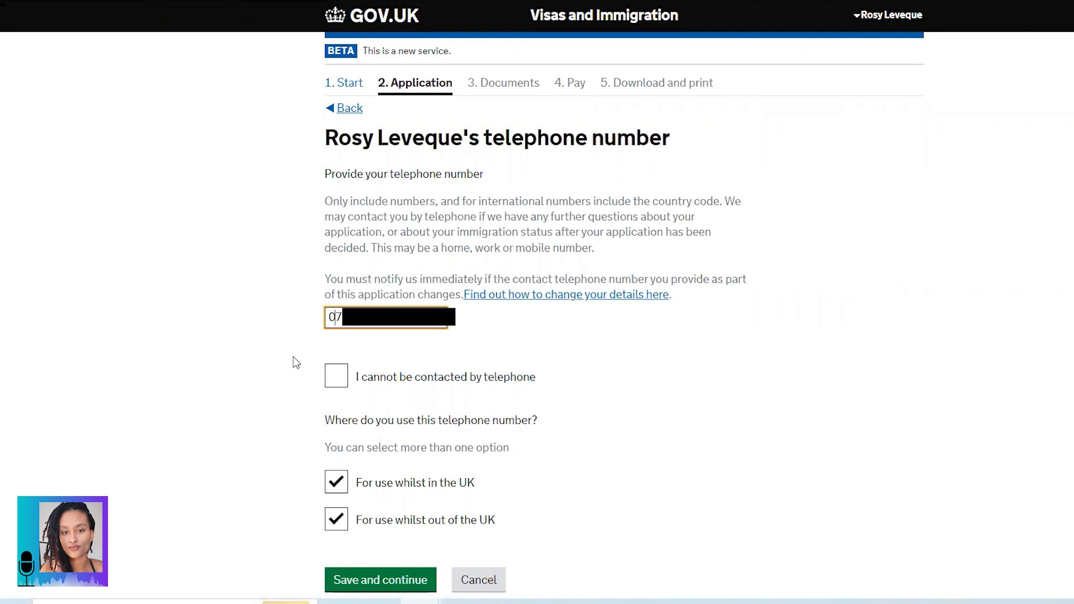
pyautogui.scroll(-3, 336, 381)
# Step: Save the corrected telephone number, review every section of Check your answers, and continue to Documents
pyautogui.click(360, 412)
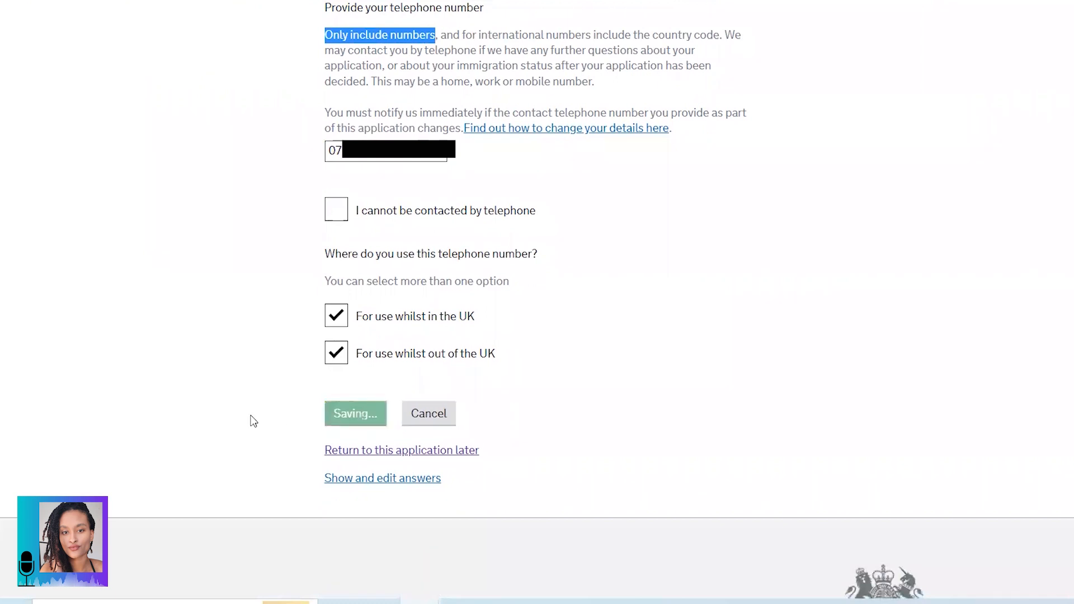
pyautogui.scroll(-3, 444, 302)
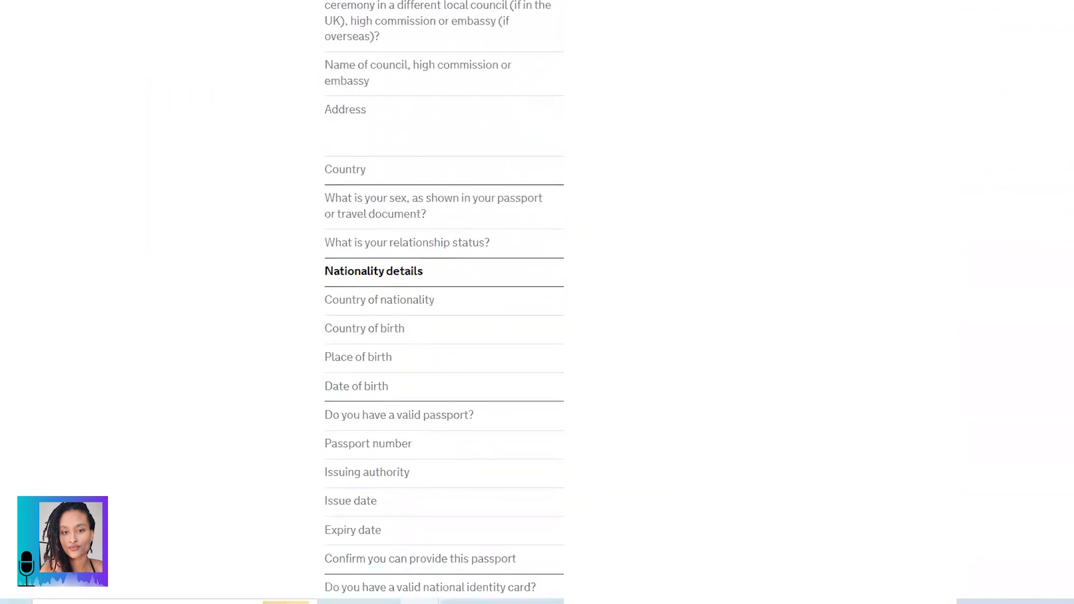
pyautogui.scroll(-2, 443, 302)
pyautogui.scroll(-2, 444, 302)
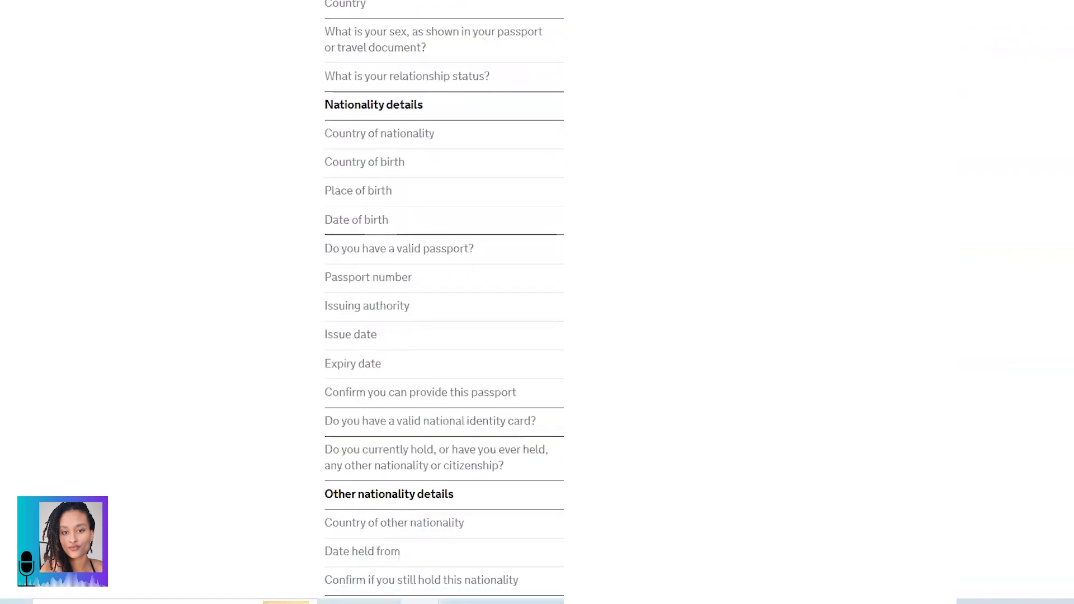
pyautogui.scroll(-2, 443, 302)
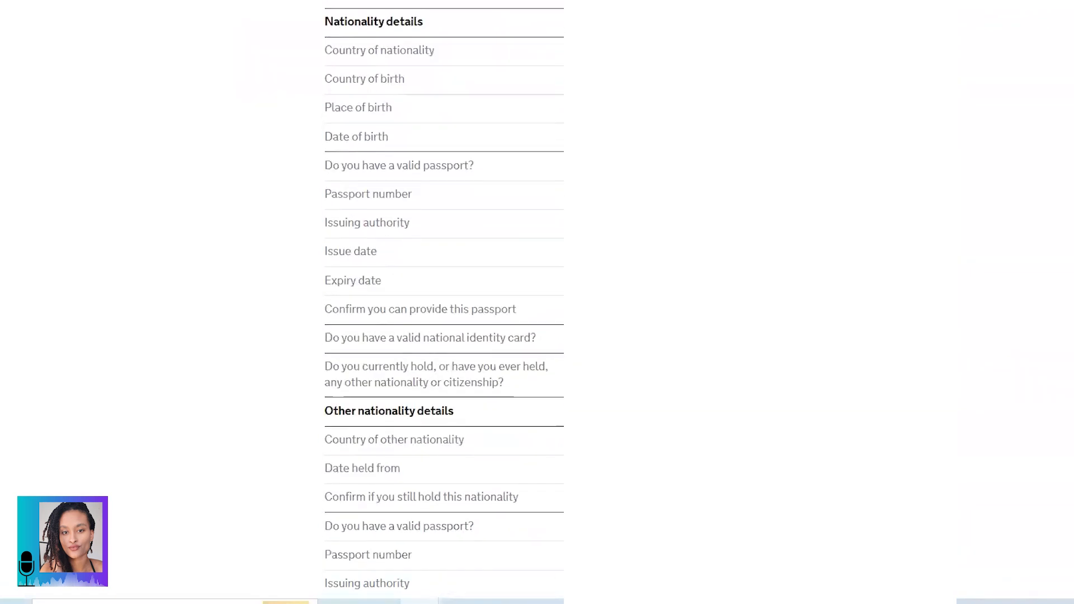
pyautogui.scroll(-2, 444, 302)
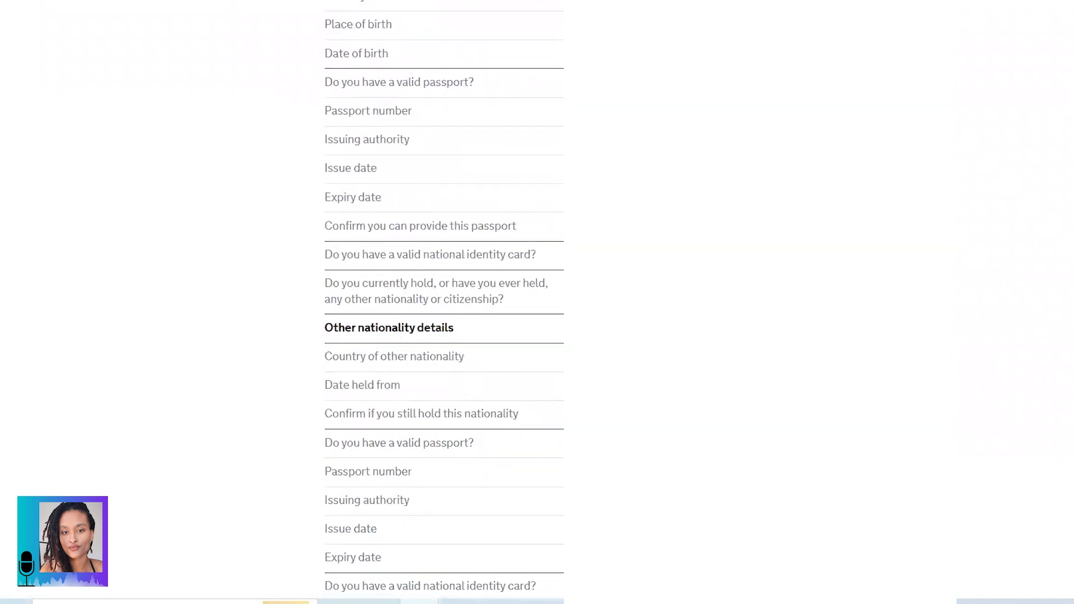
pyautogui.scroll(-2, 444, 302)
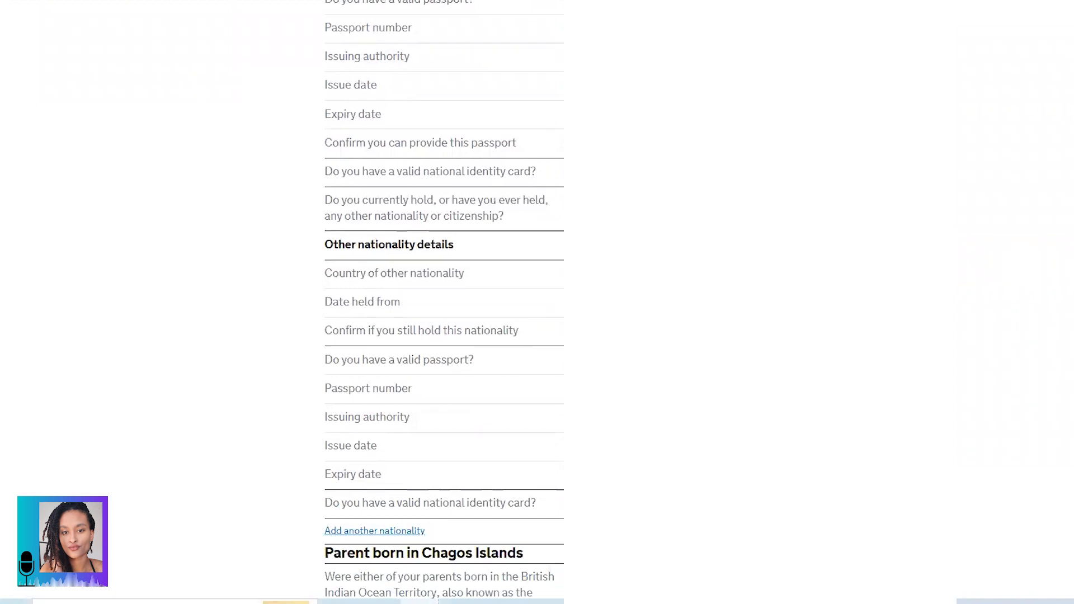
pyautogui.scroll(-2, 444, 303)
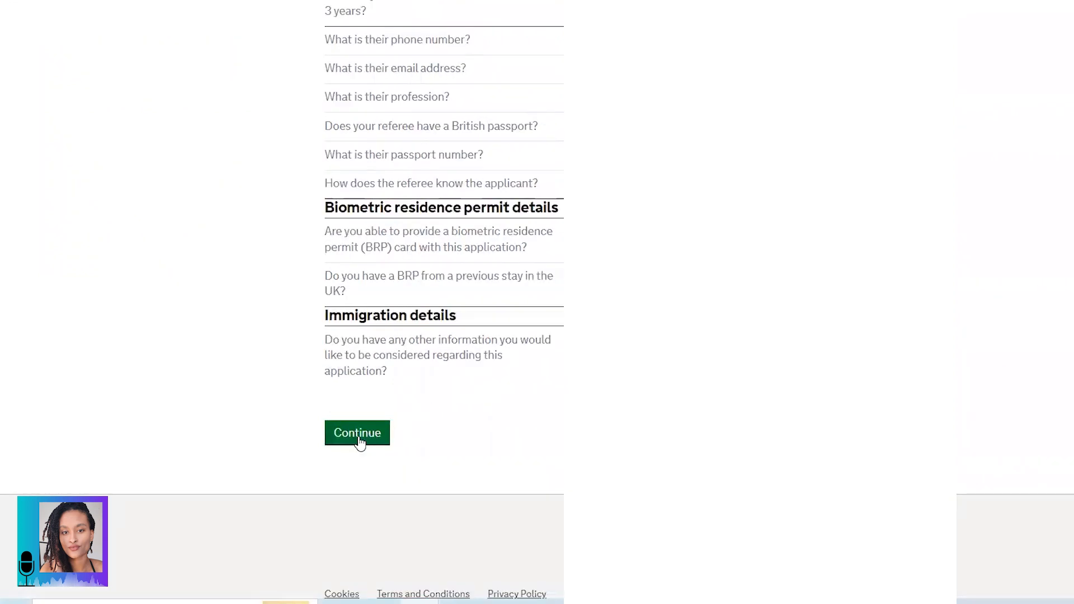
pyautogui.click(359, 436)
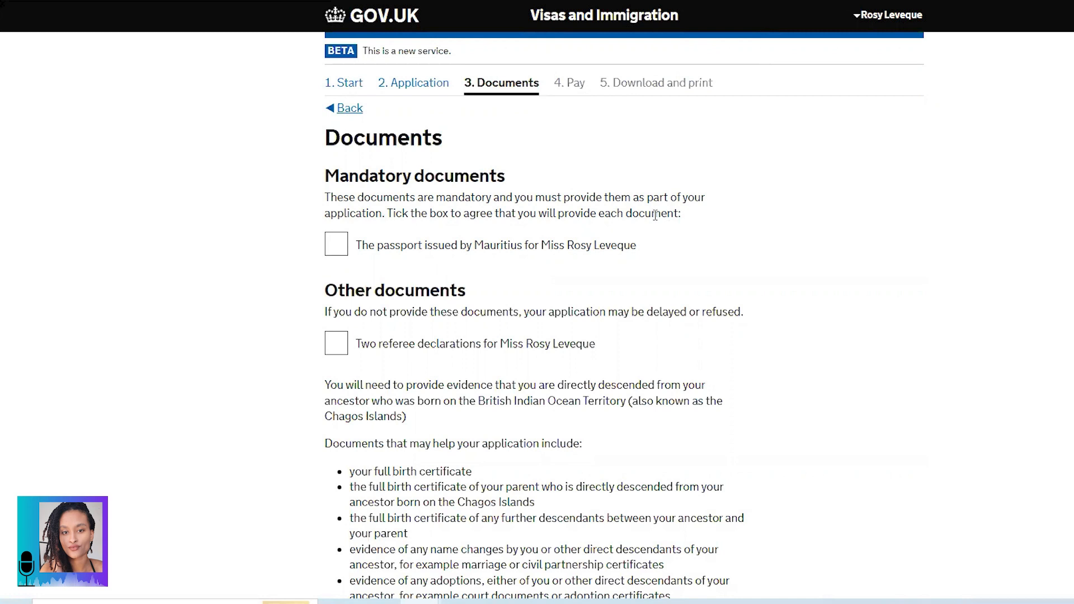
# Step: Tick the Mauritius passport under Mandatory documents and the two referee declarations under Other documents
pyautogui.click(329, 246)
pyautogui.scroll(-1, 436, 226)
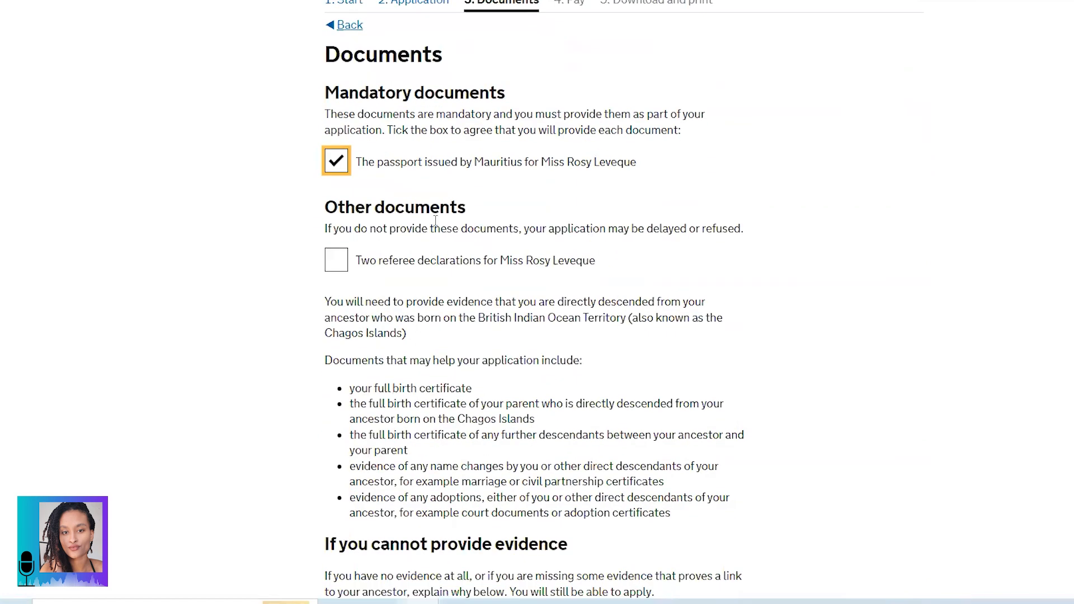
pyautogui.scroll(-1, 434, 213)
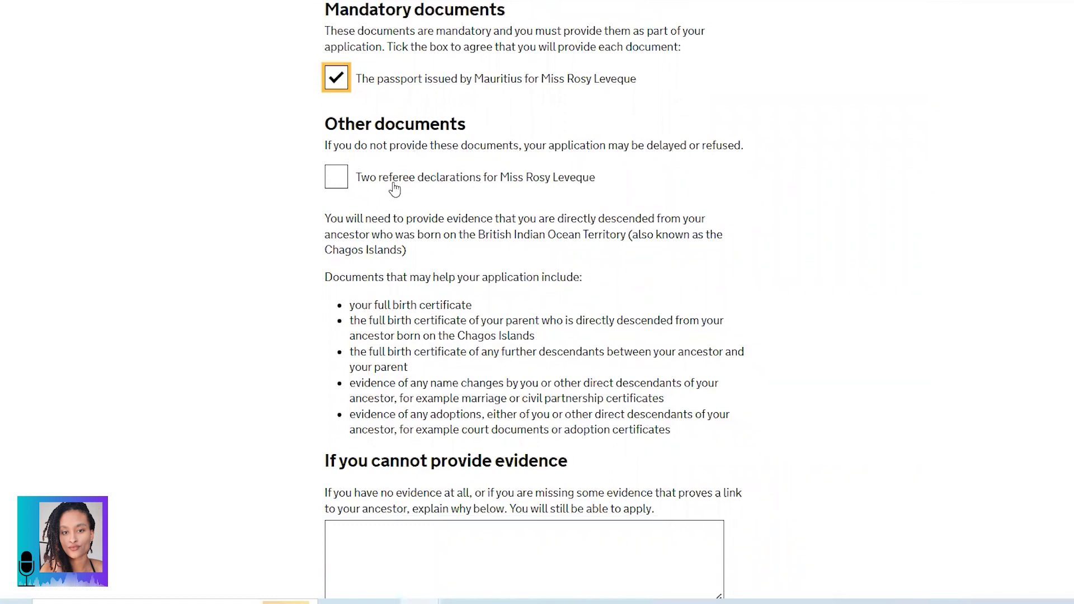
pyautogui.click(334, 178)
pyautogui.scroll(-2, 330, 179)
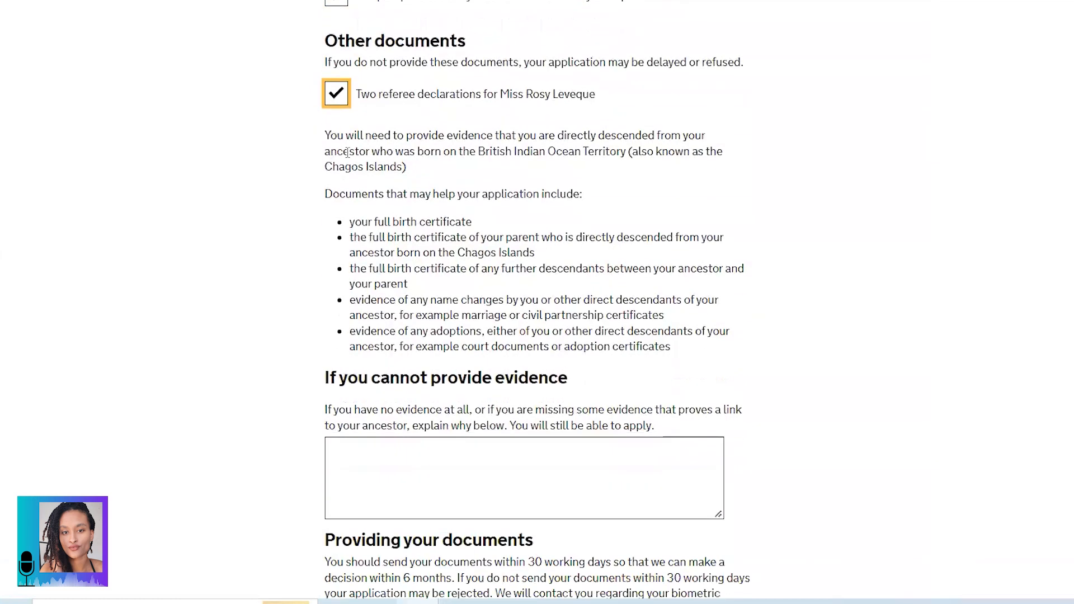
pyautogui.moveTo(325, 138); pyautogui.dragTo(421, 171)
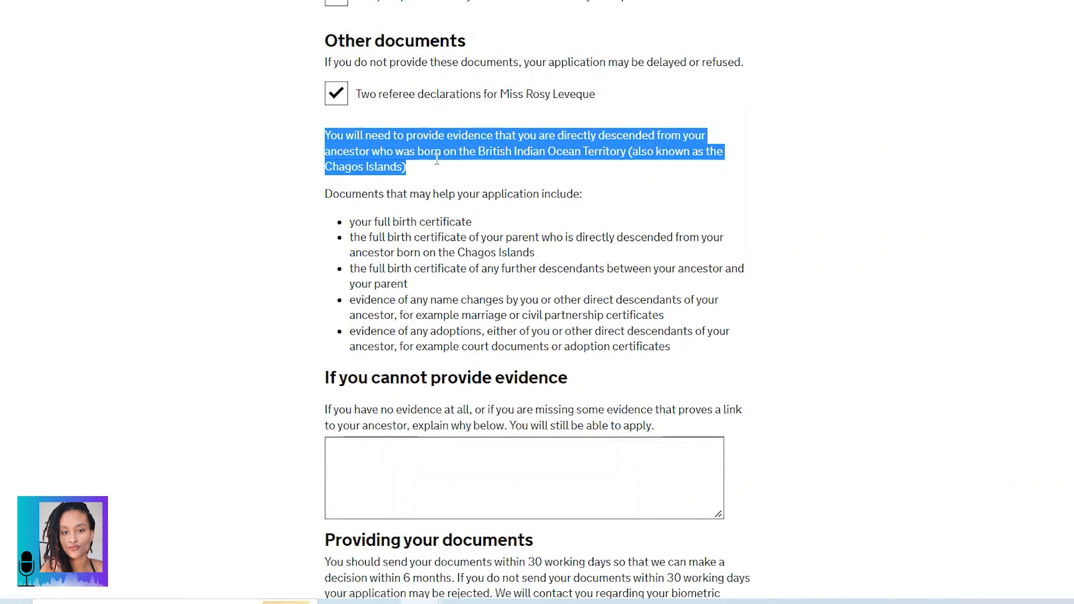
pyautogui.scroll(-2, 437, 159)
pyautogui.moveTo(325, 111); pyautogui.dragTo(590, 114)
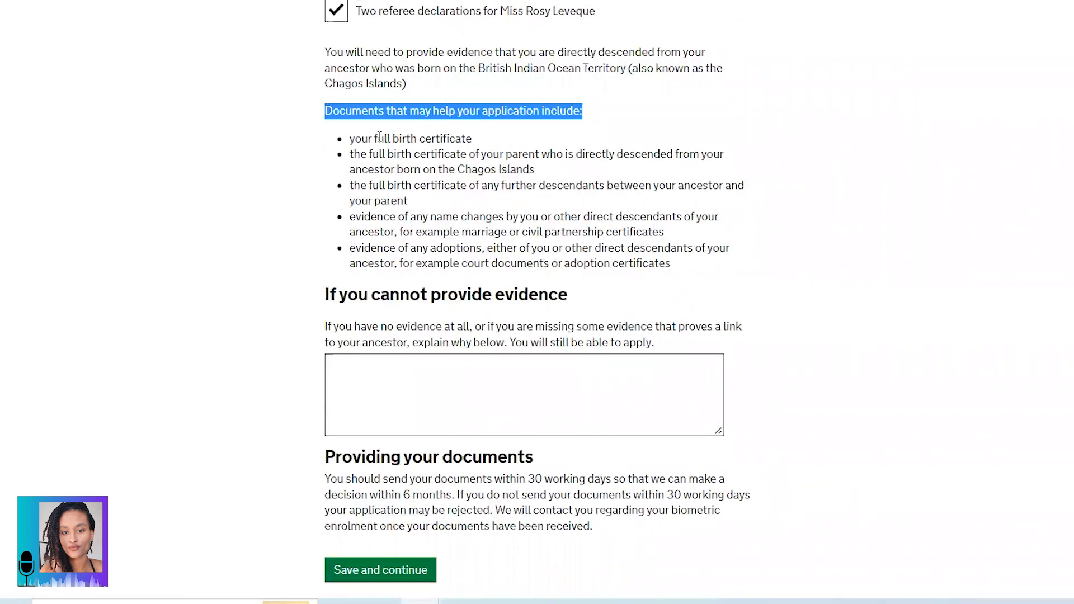
pyautogui.moveTo(349, 139); pyautogui.dragTo(474, 143)
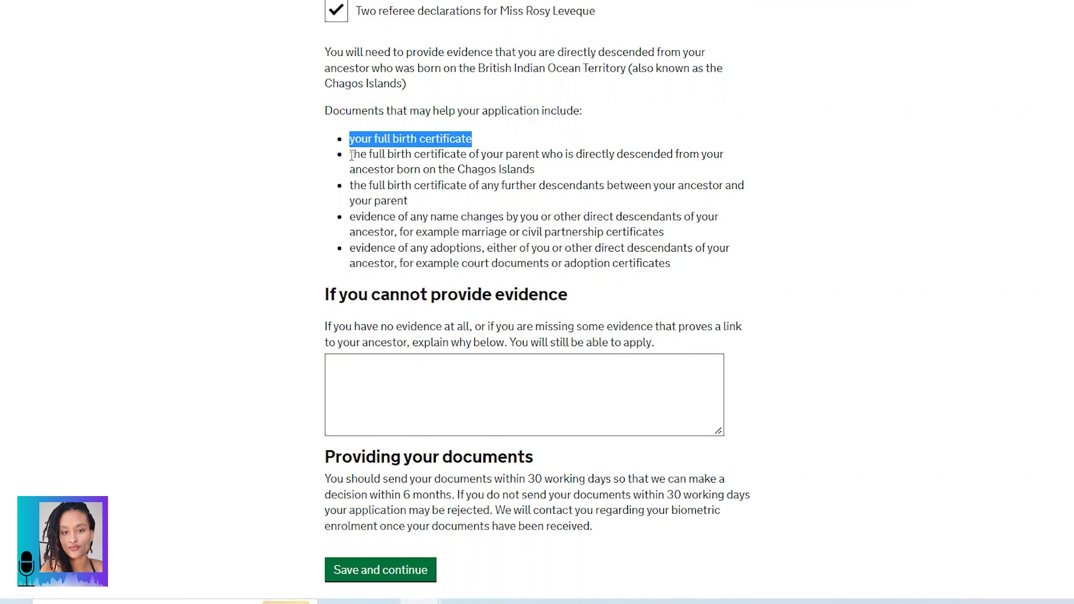
pyautogui.moveTo(351, 155); pyautogui.dragTo(549, 177)
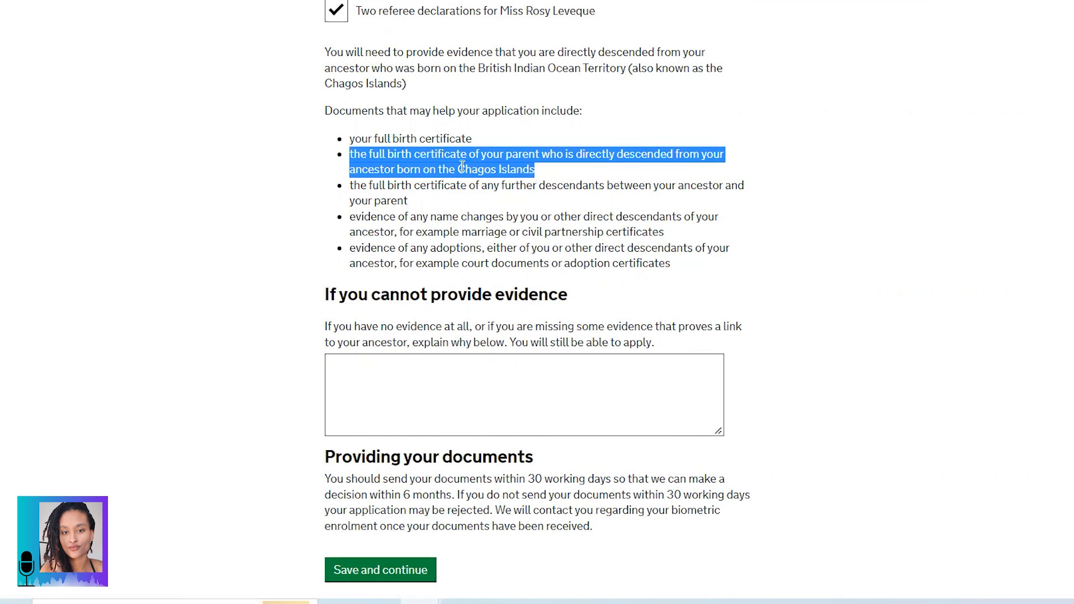
pyautogui.scroll(-2, 464, 167)
pyautogui.moveTo(351, 103); pyautogui.dragTo(351, 134)
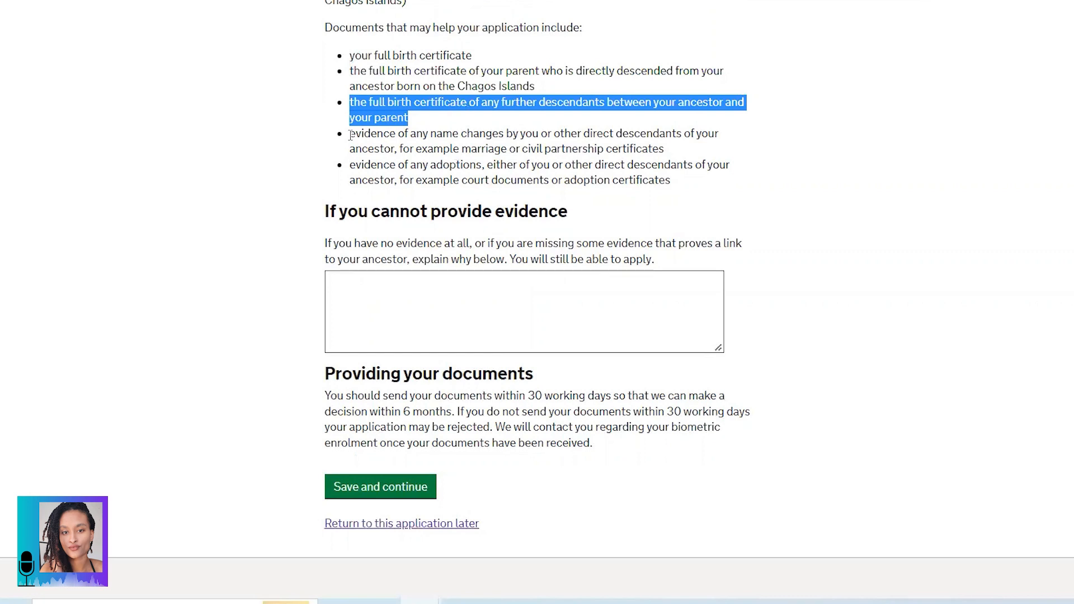
pyautogui.moveTo(350, 134); pyautogui.dragTo(727, 152)
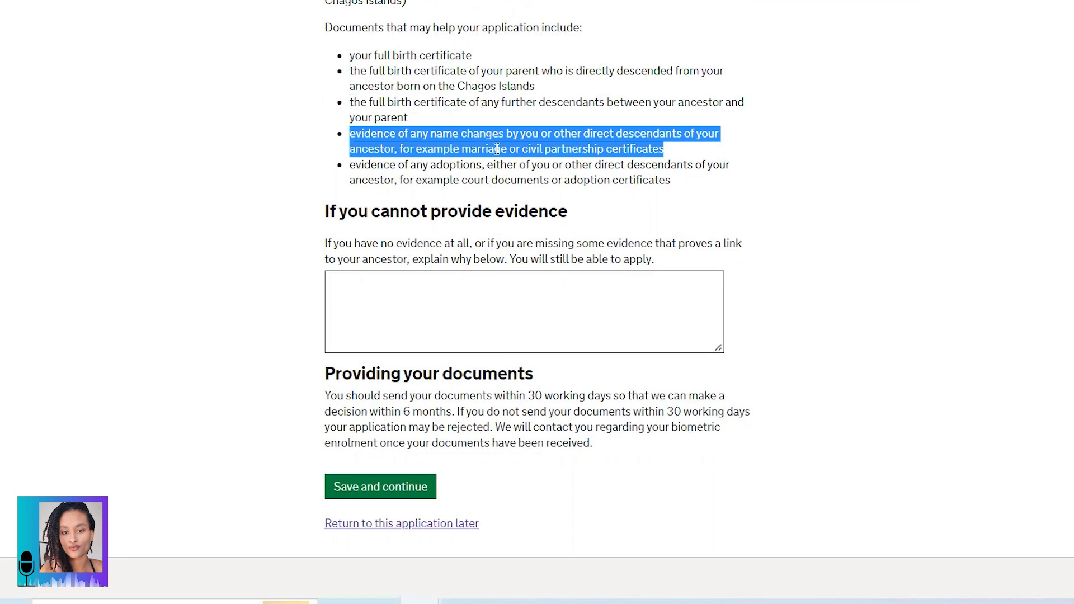
pyautogui.moveTo(350, 168); pyautogui.dragTo(673, 180)
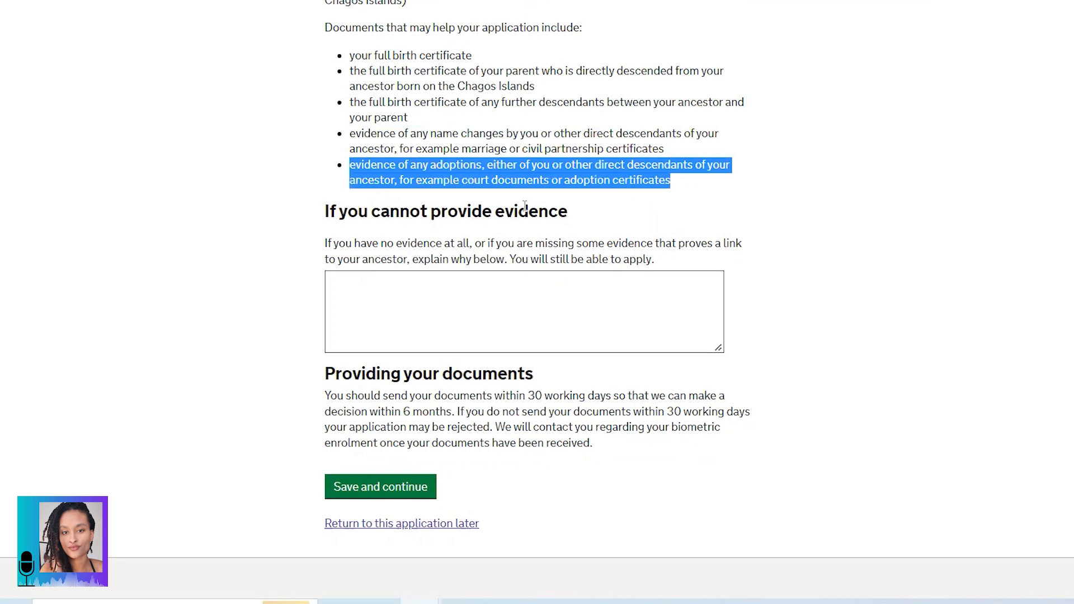
pyautogui.scroll(-2, 436, 191)
pyautogui.moveTo(326, 128); pyautogui.dragTo(568, 129)
pyautogui.moveTo(326, 161); pyautogui.dragTo(662, 177)
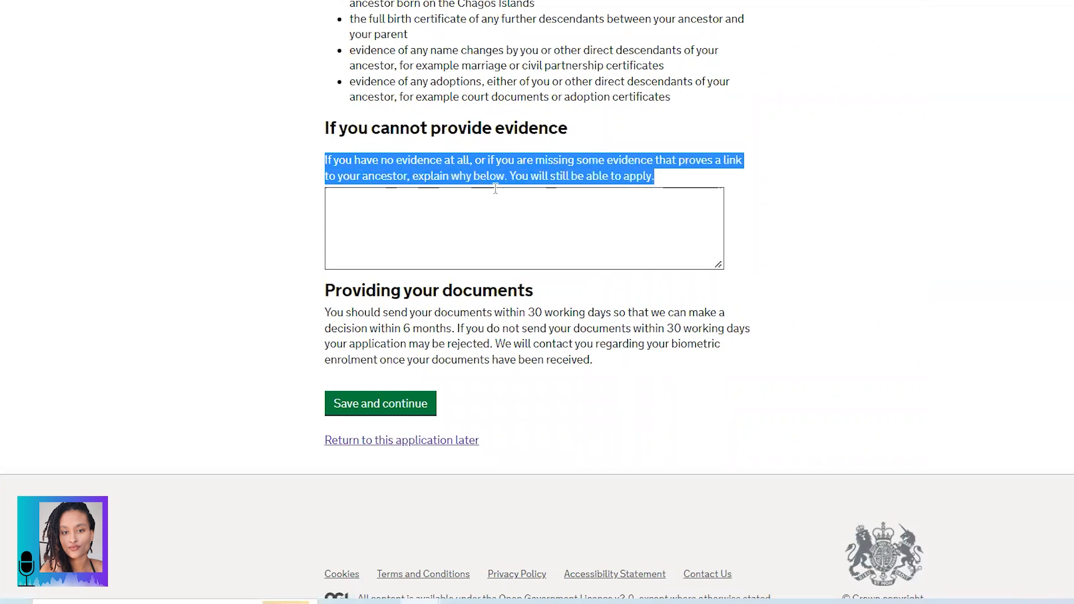
pyautogui.click(564, 227)
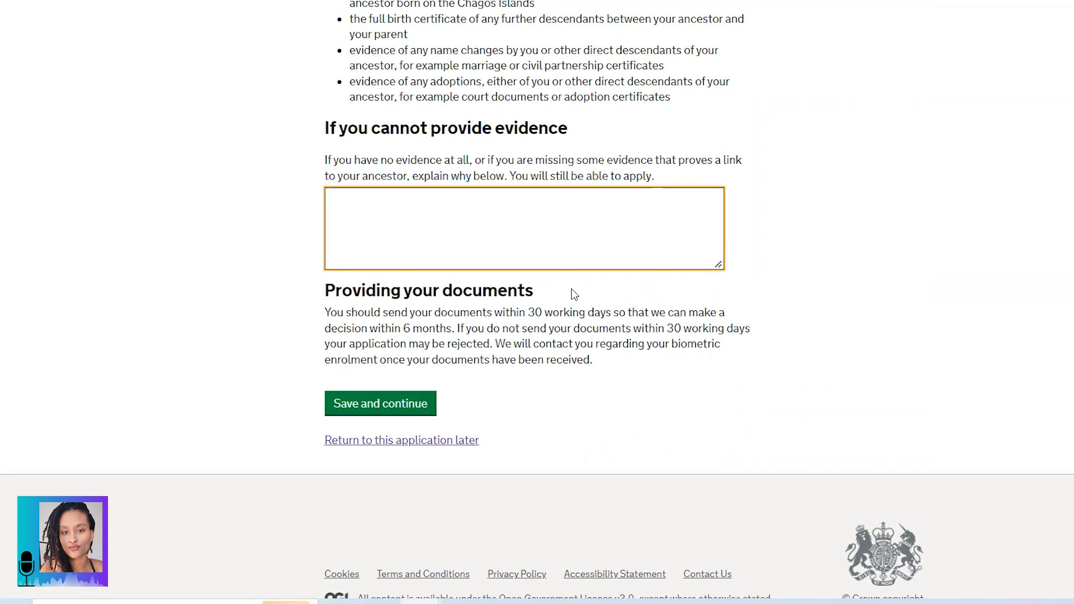
pyautogui.scroll(-1, 393, 301)
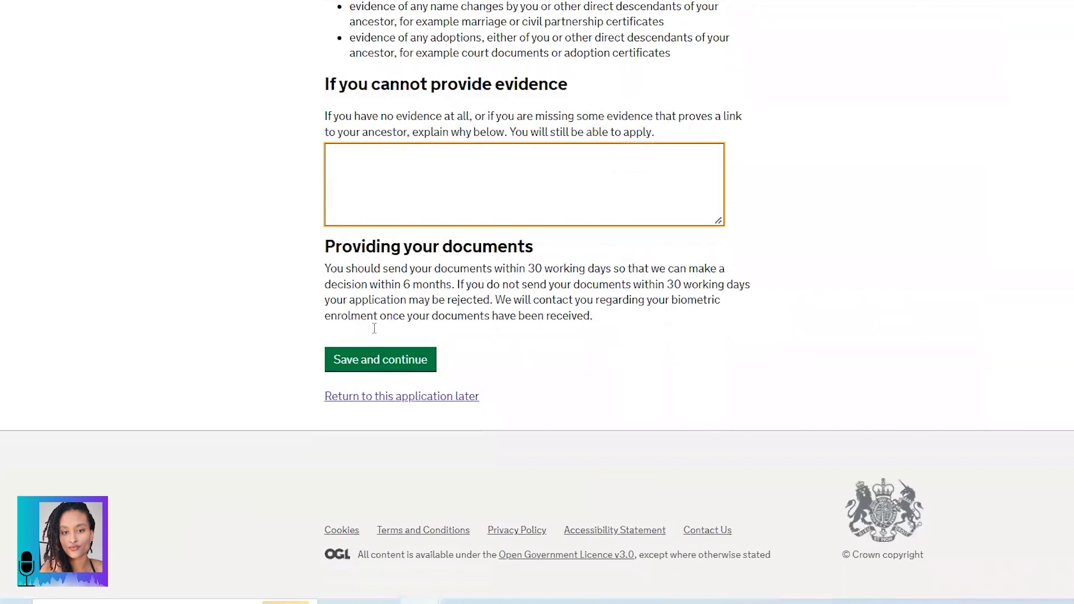
# Step: Save the Documents answers and read the No payment required page
pyautogui.click(374, 367)
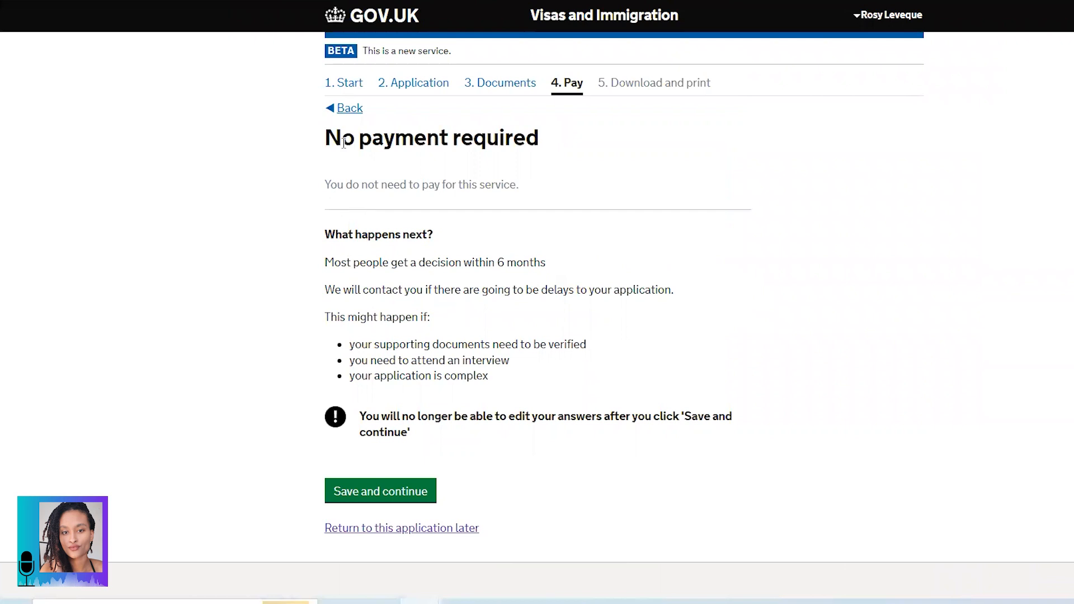
pyautogui.moveTo(326, 138); pyautogui.dragTo(574, 153)
pyautogui.moveTo(323, 185); pyautogui.dragTo(535, 201)
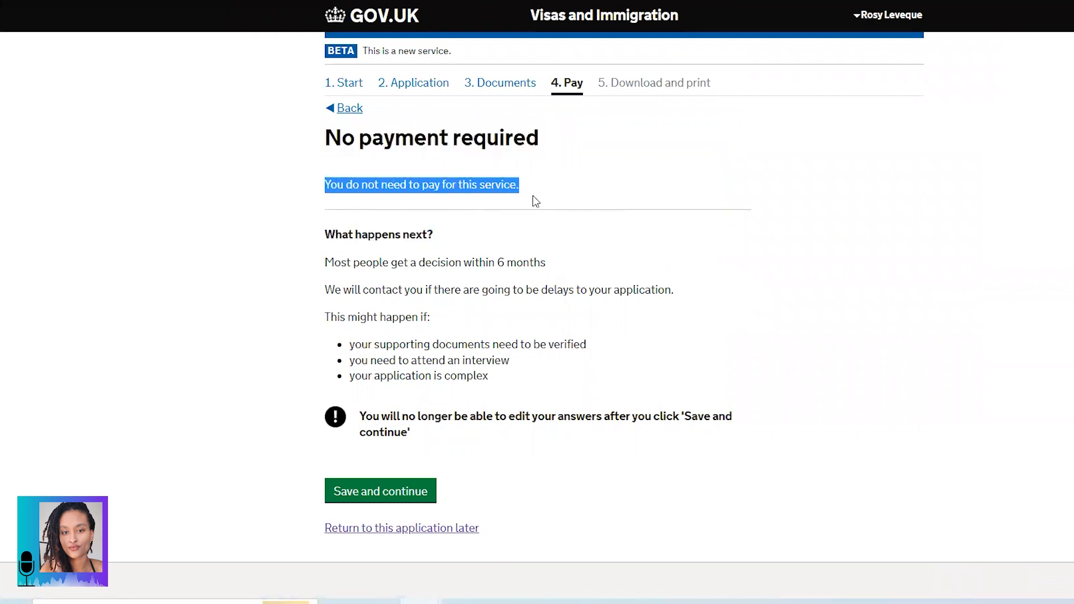
pyautogui.click(333, 240)
# Step: Review the six-month decision timescale, delay reasons and editing warning, then submit the application
pyautogui.scroll(-2, 333, 240)
pyautogui.moveTo(329, 179); pyautogui.dragTo(562, 176)
pyautogui.moveTo(329, 206); pyautogui.dragTo(671, 207)
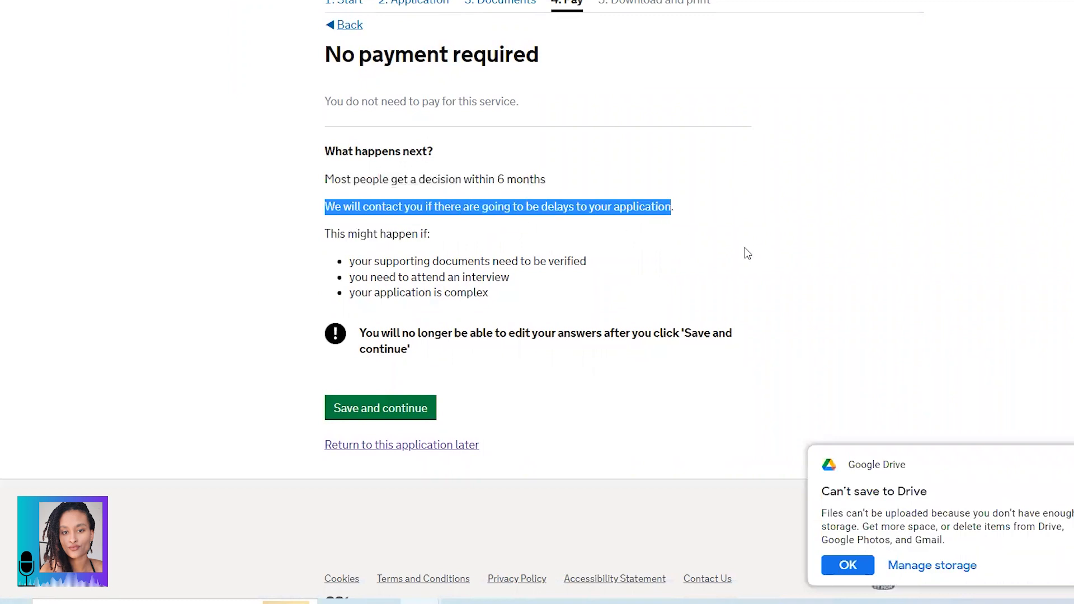
pyautogui.moveTo(350, 238); pyautogui.dragTo(434, 242)
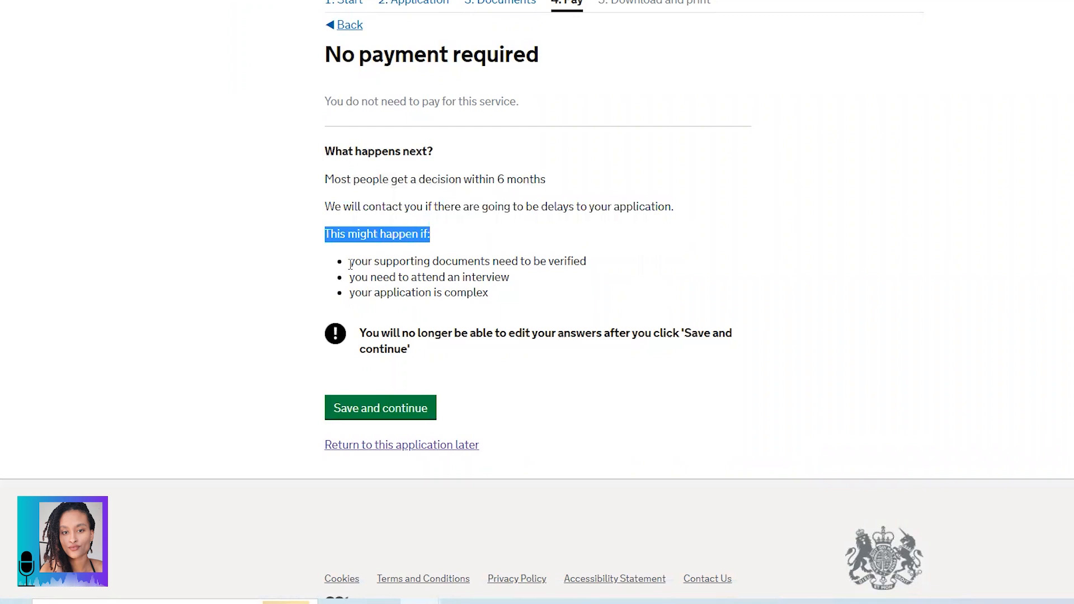
pyautogui.moveTo(351, 263); pyautogui.dragTo(590, 271)
pyautogui.moveTo(350, 277); pyautogui.dragTo(513, 281)
pyautogui.moveTo(351, 294); pyautogui.dragTo(491, 299)
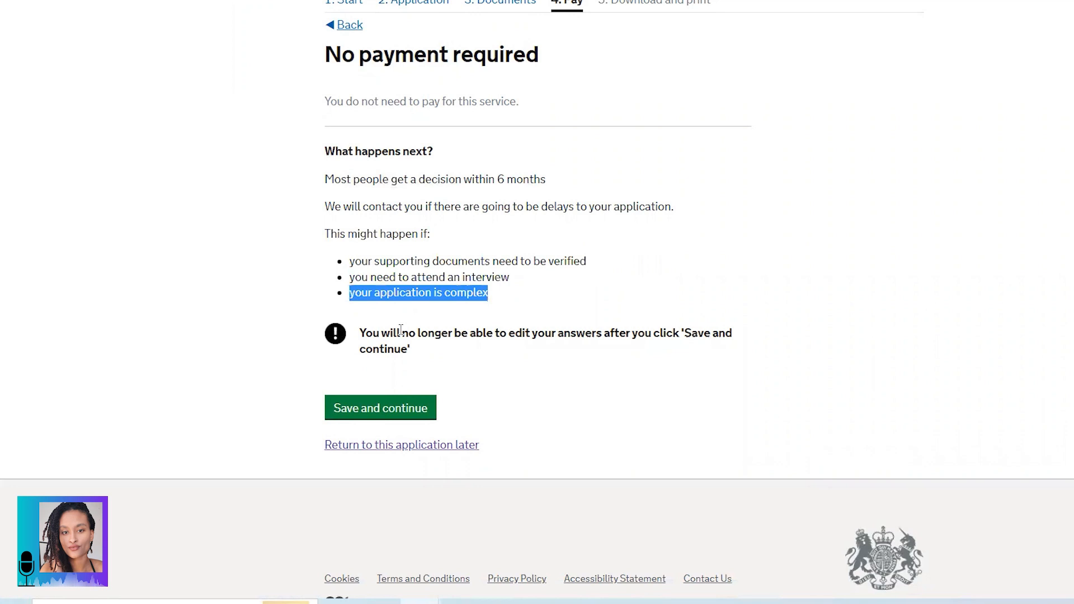
pyautogui.moveTo(359, 332); pyautogui.dragTo(431, 353)
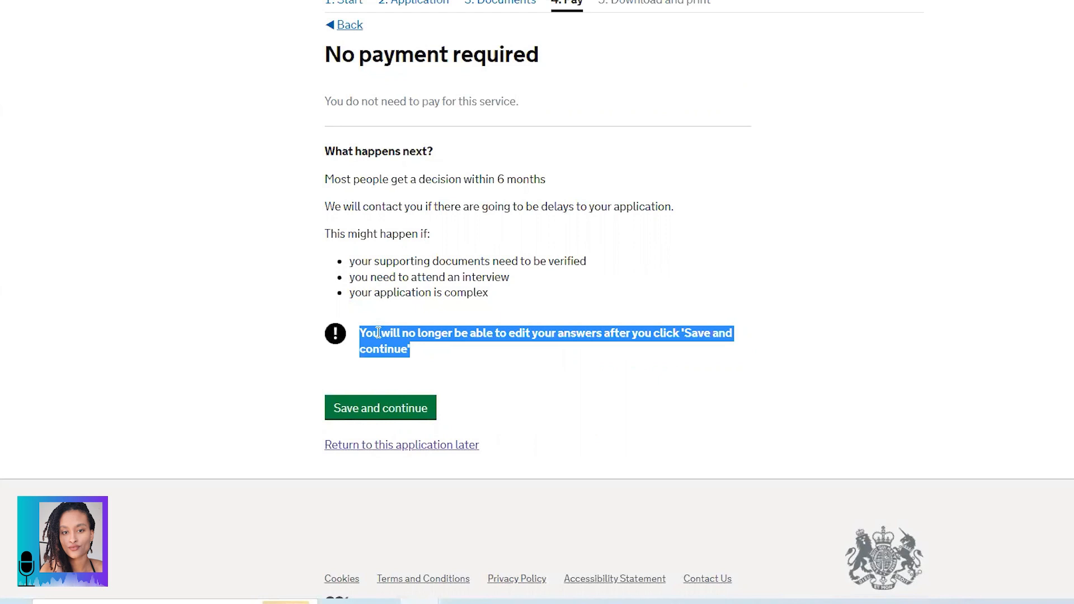
pyautogui.click(380, 408)
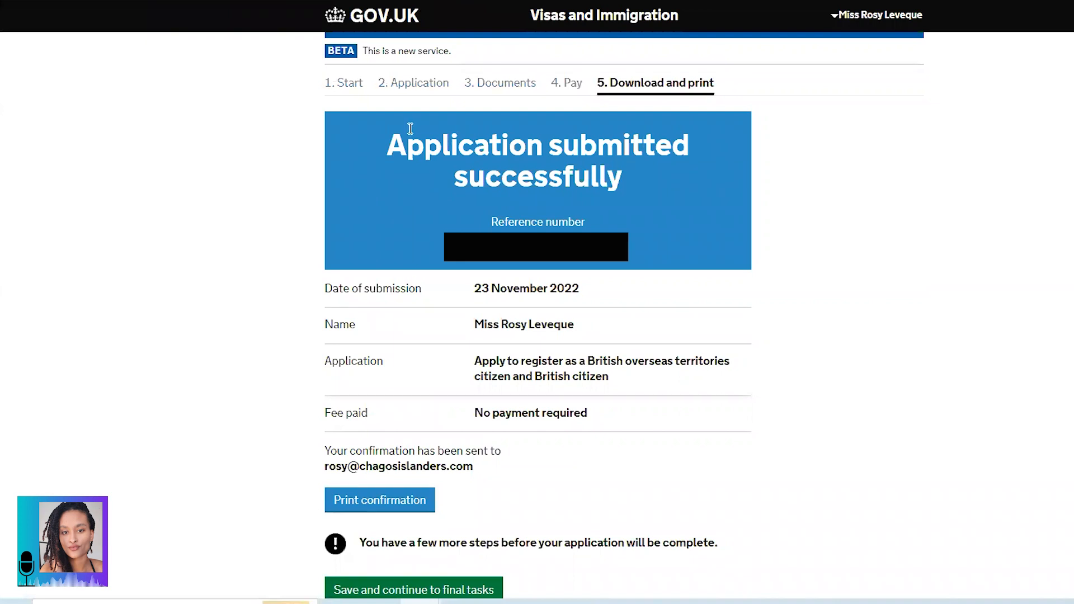
# Step: Review the submission success heading and select the application's reference number
pyautogui.moveTo(391, 138); pyautogui.dragTo(615, 176)
pyautogui.moveTo(460, 247); pyautogui.dragTo(618, 250)
# Step: Use Print confirmation to print the submission confirmation as a PDF
pyautogui.moveTo(470, 292); pyautogui.dragTo(594, 288)
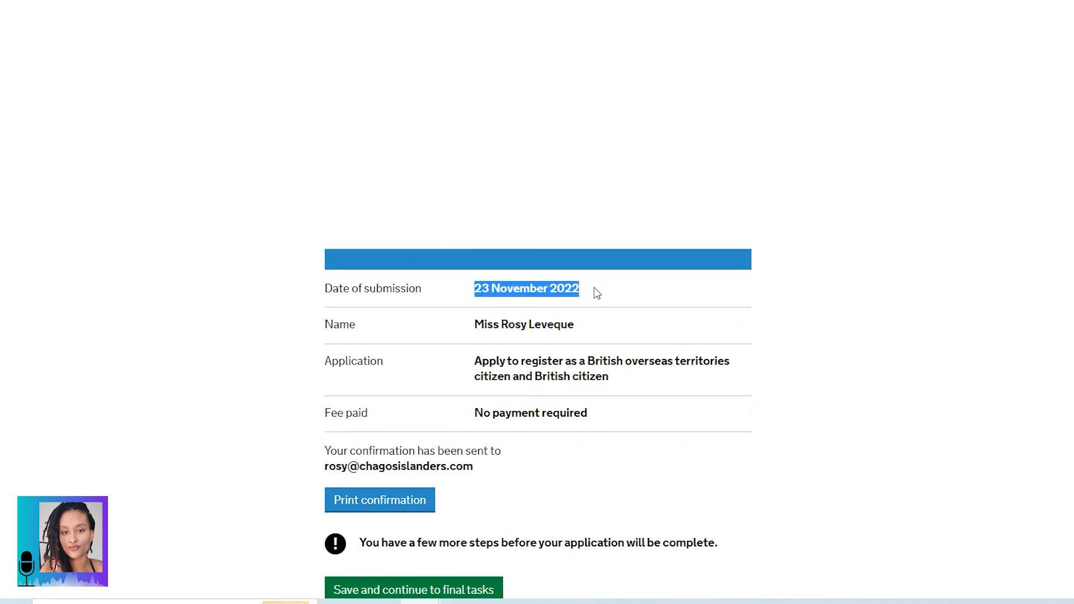
pyautogui.scroll(-3, 595, 287)
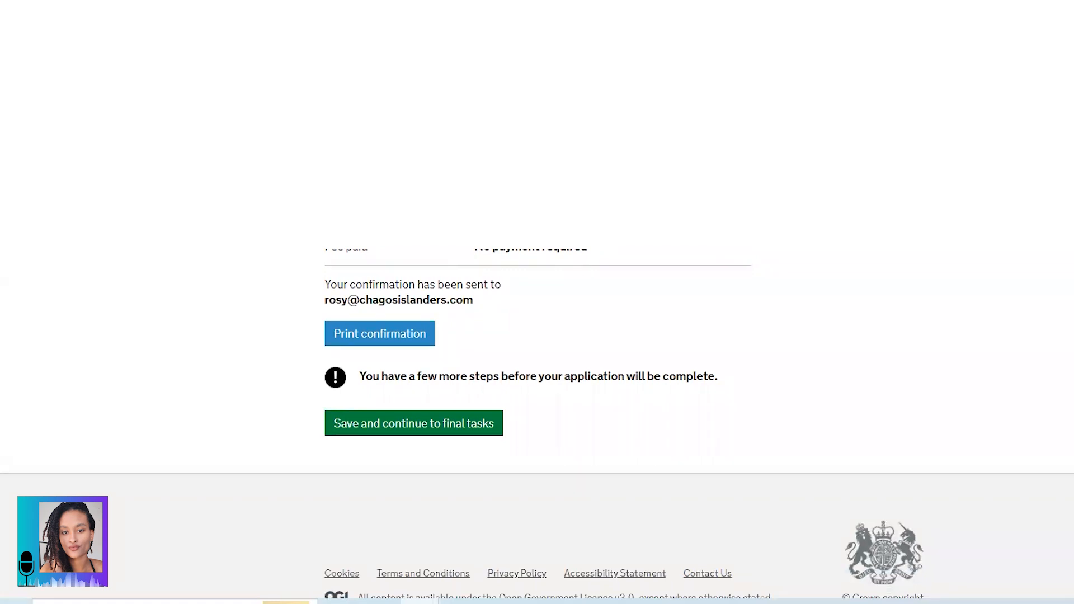
pyautogui.click(403, 339)
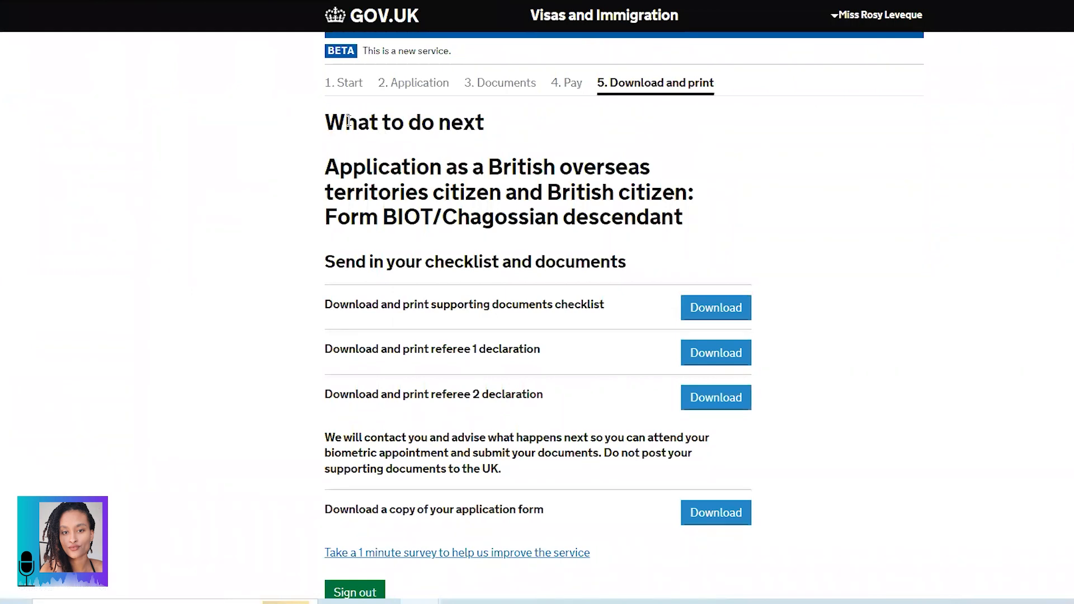
pyautogui.moveTo(326, 118); pyautogui.dragTo(498, 127)
pyautogui.scroll(-2, 408, 192)
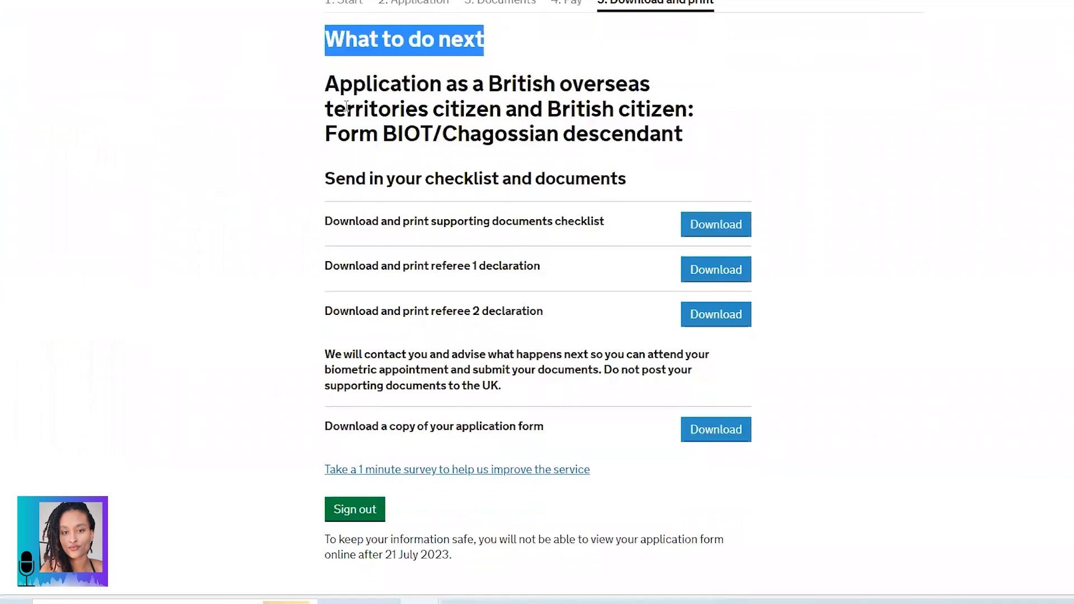
pyautogui.moveTo(329, 84); pyautogui.dragTo(703, 142)
pyautogui.click(581, 135)
pyautogui.scroll(-1, 529, 132)
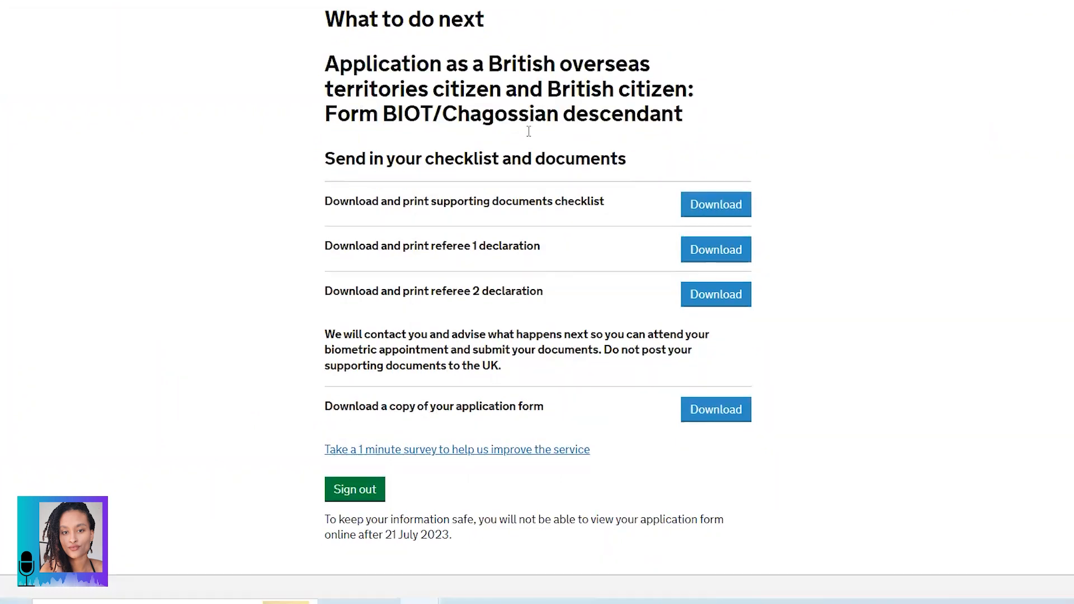
pyautogui.scroll(-1, 529, 131)
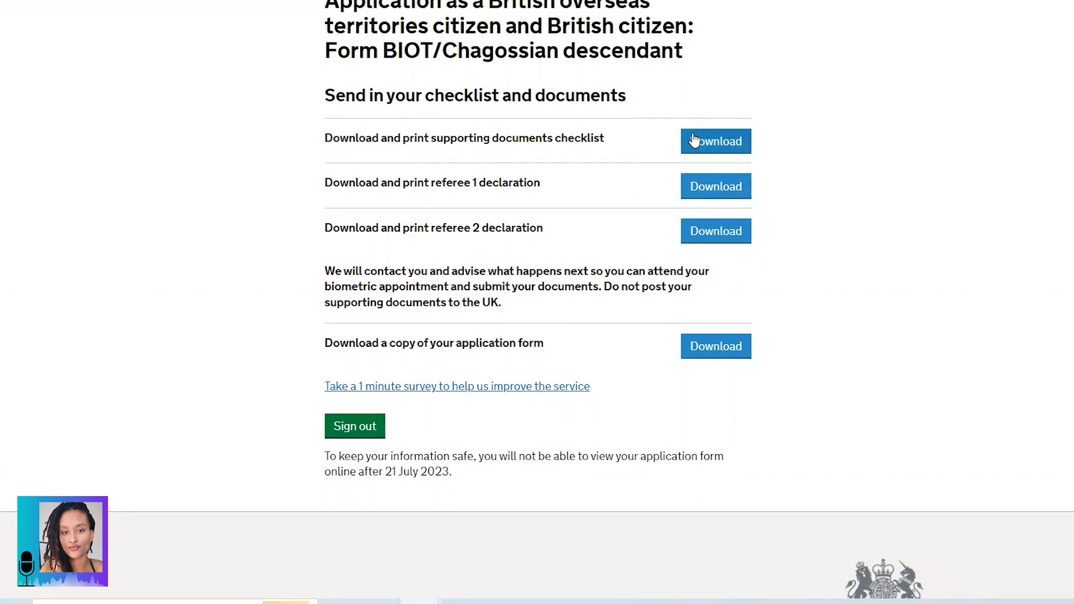
# Step: Download the supporting documents checklist and view the referee 1 declaration PDF
pyautogui.click(723, 144)
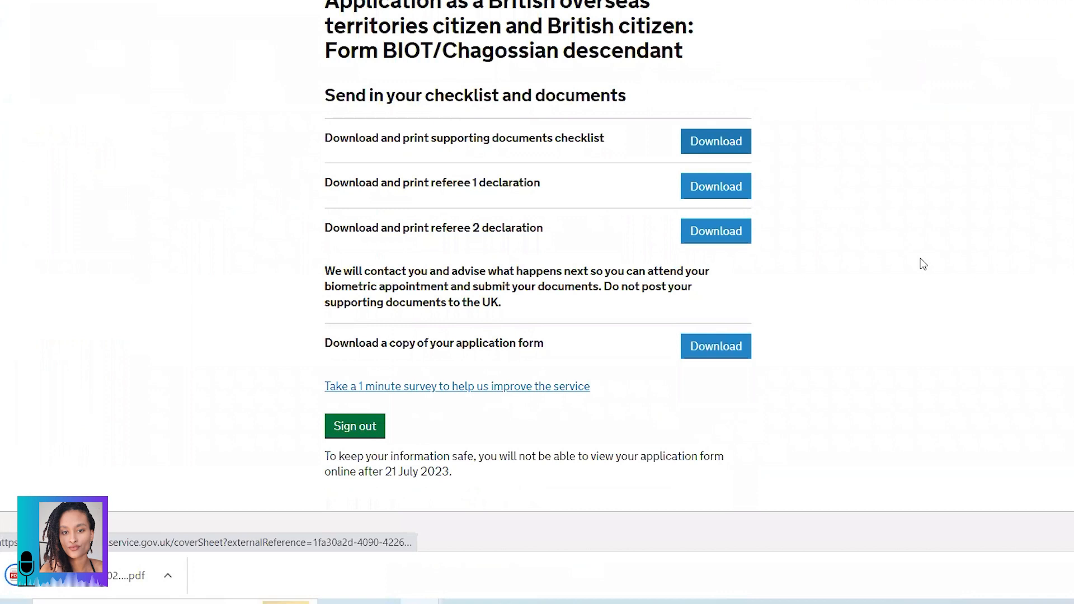
pyautogui.moveTo(333, 183); pyautogui.dragTo(534, 184)
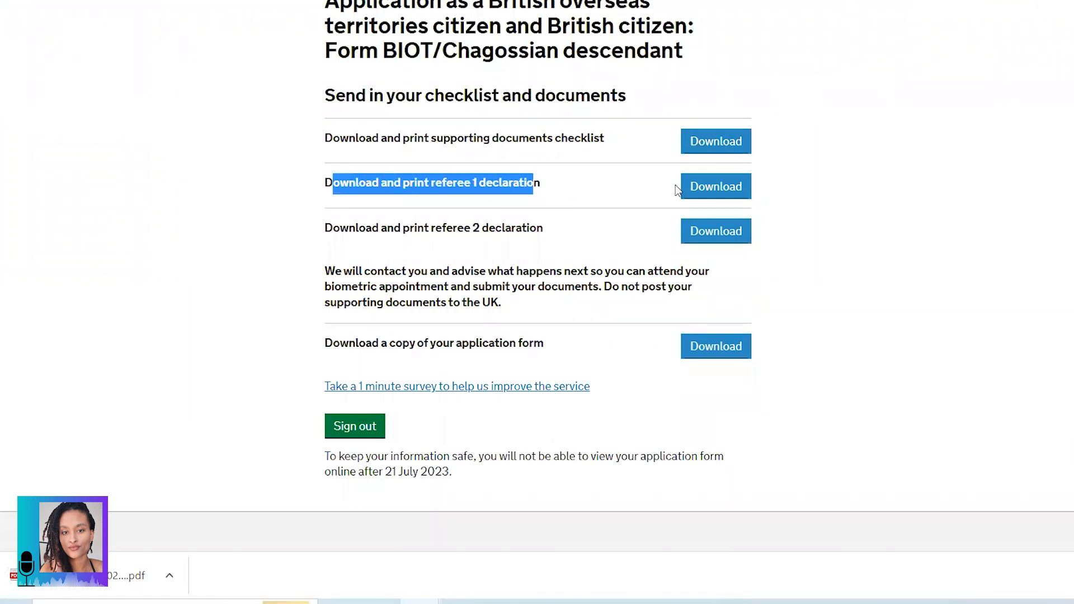
pyautogui.click(730, 190)
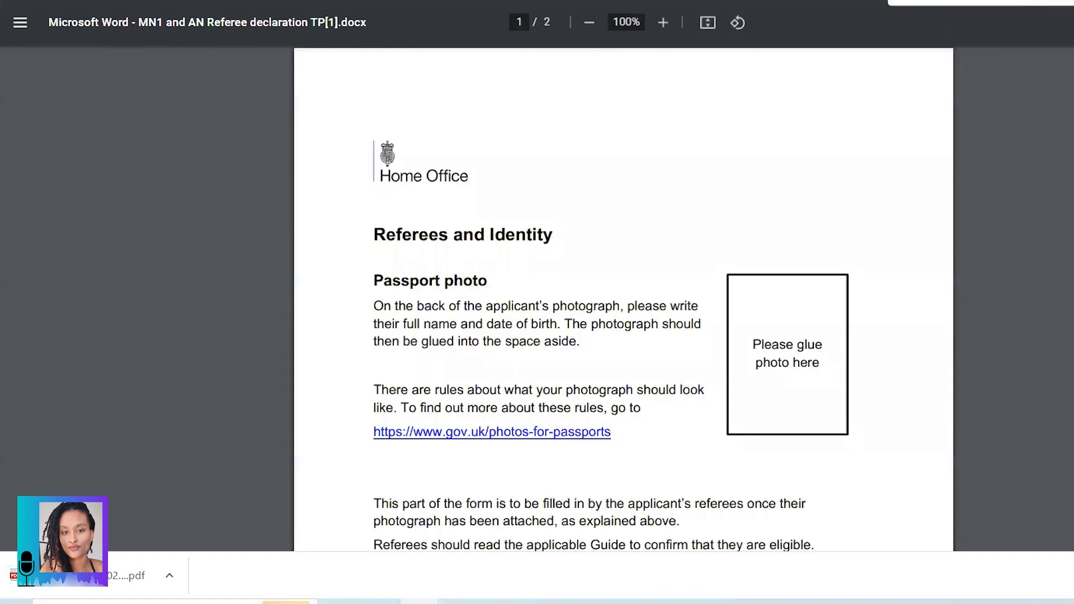
pyautogui.hotkey('ctrl', 'w')
pyautogui.click(364, 225)
pyautogui.scroll(1, 545, 280)
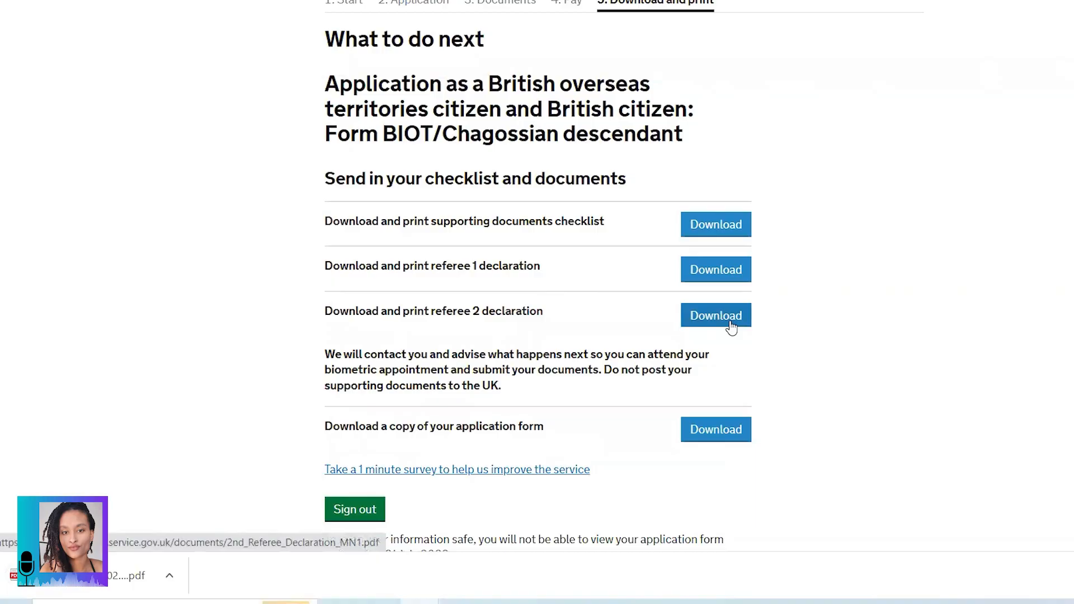
# Step: View the referee 2 declaration PDF and download a copy of the application form
pyautogui.click(732, 328)
pyautogui.hotkey('ctrl', 'w')
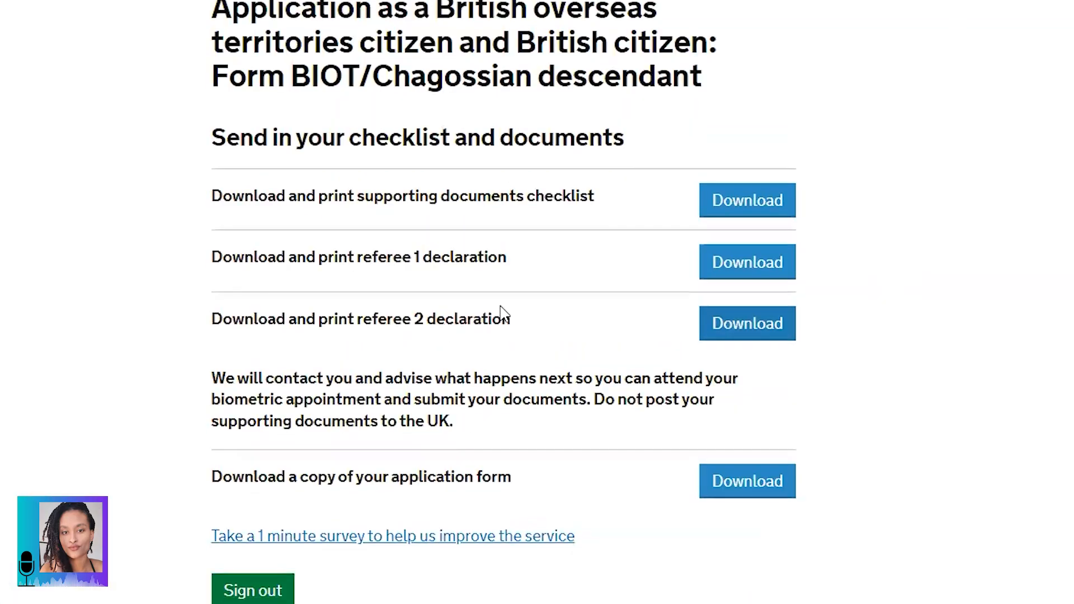
pyautogui.scroll(-2, 504, 314)
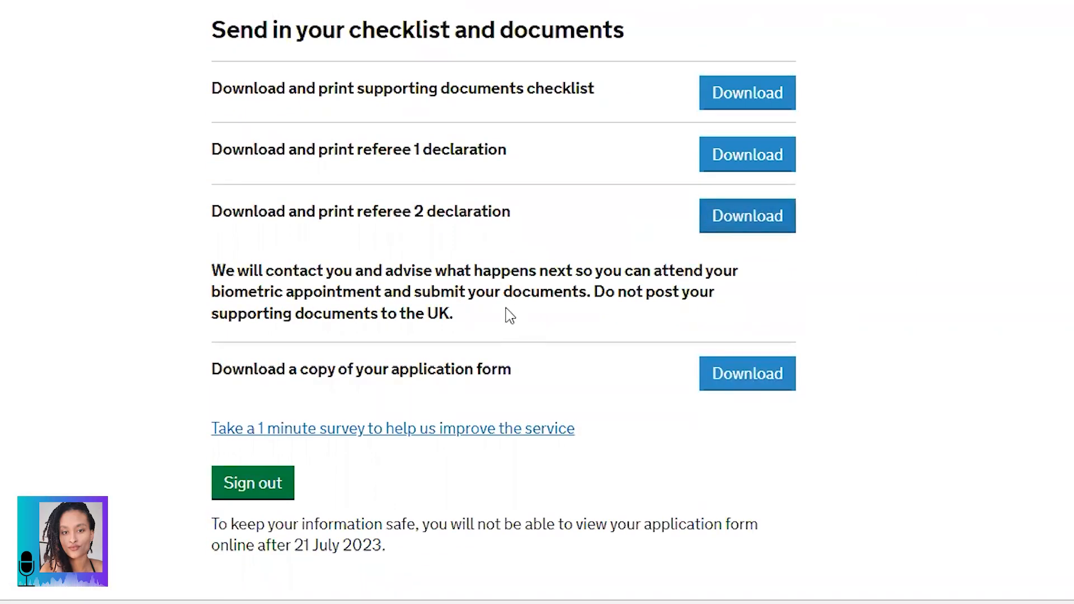
pyautogui.moveTo(213, 272); pyautogui.dragTo(452, 323)
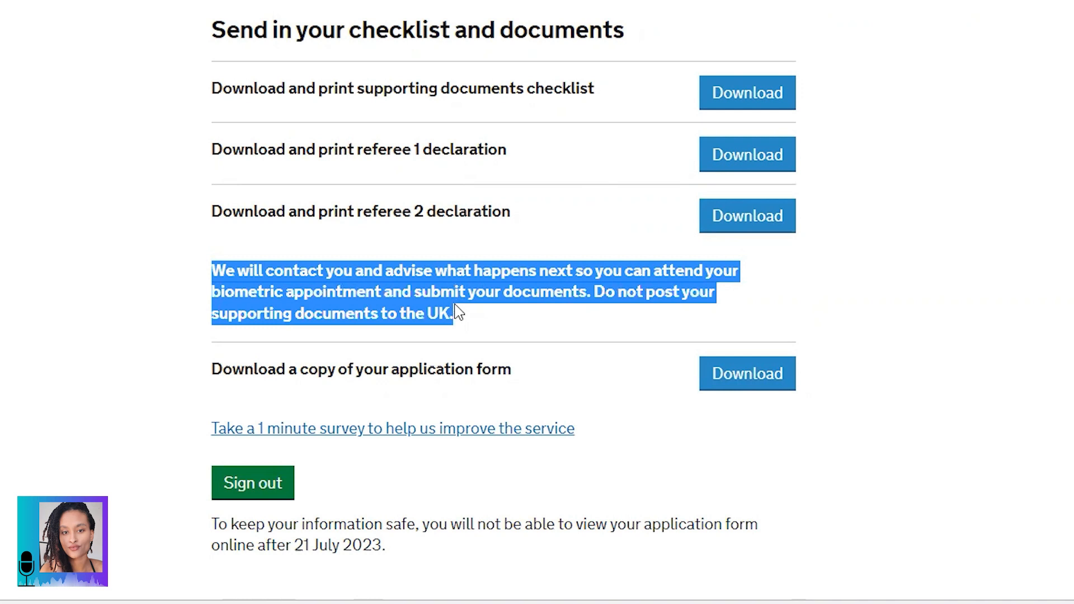
pyautogui.click(443, 308)
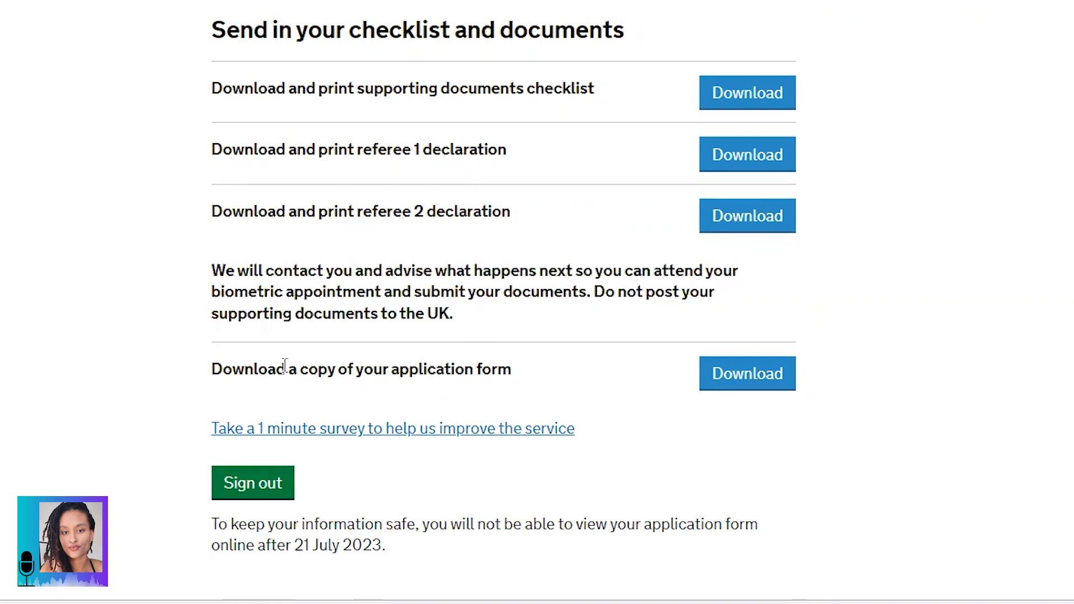
pyautogui.click(768, 385)
pyautogui.press('Tab')
# Step: Sign out of the application service and accept analytics cookies
pyautogui.click(531, 529)
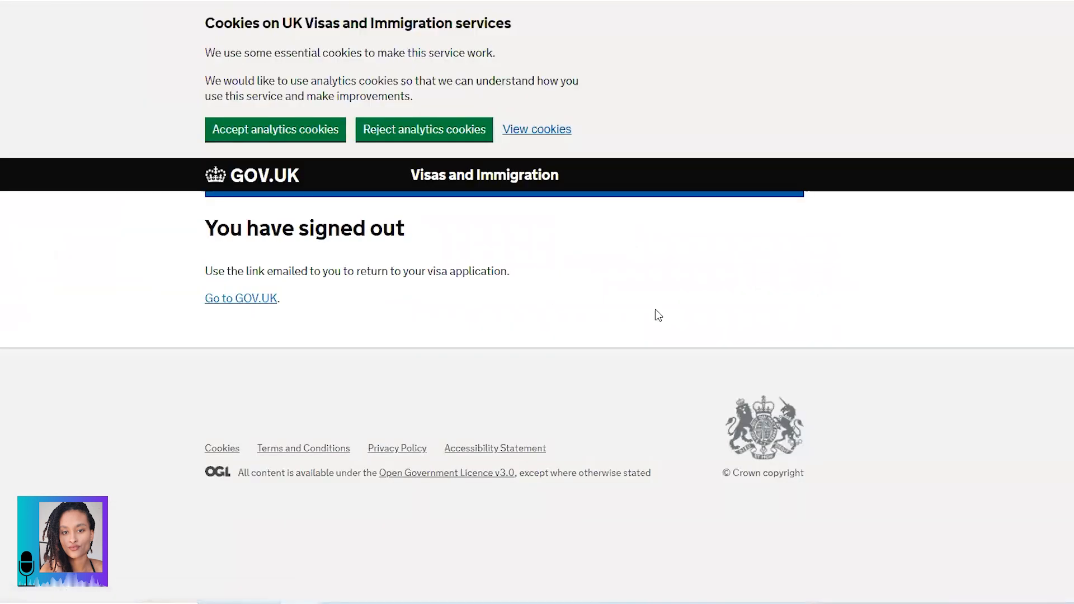
pyautogui.click(244, 120)
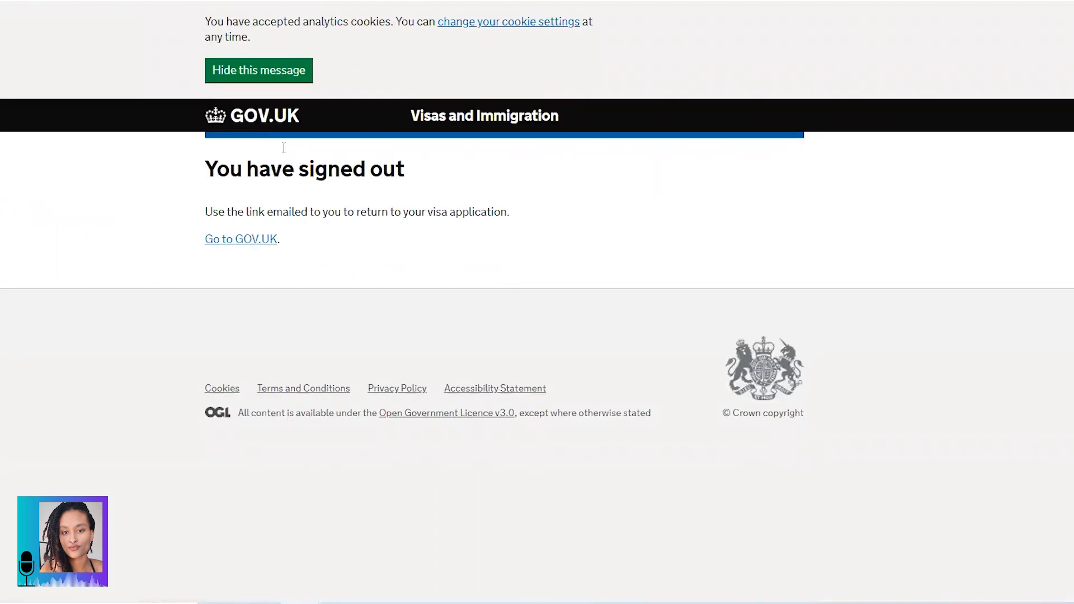
pyautogui.click(290, 75)
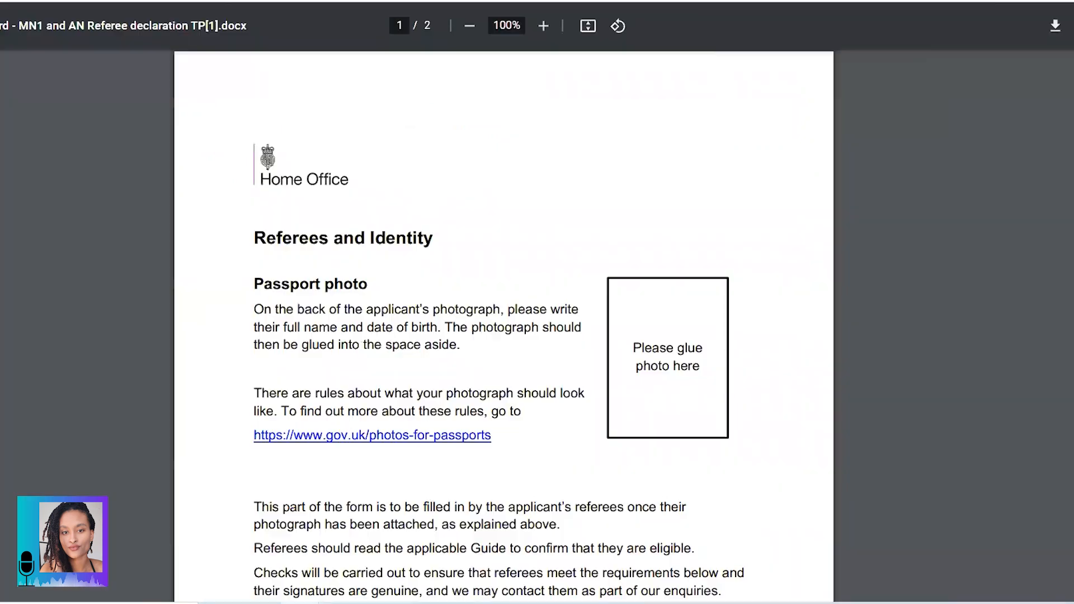
pyautogui.scroll(-2, 572, 294)
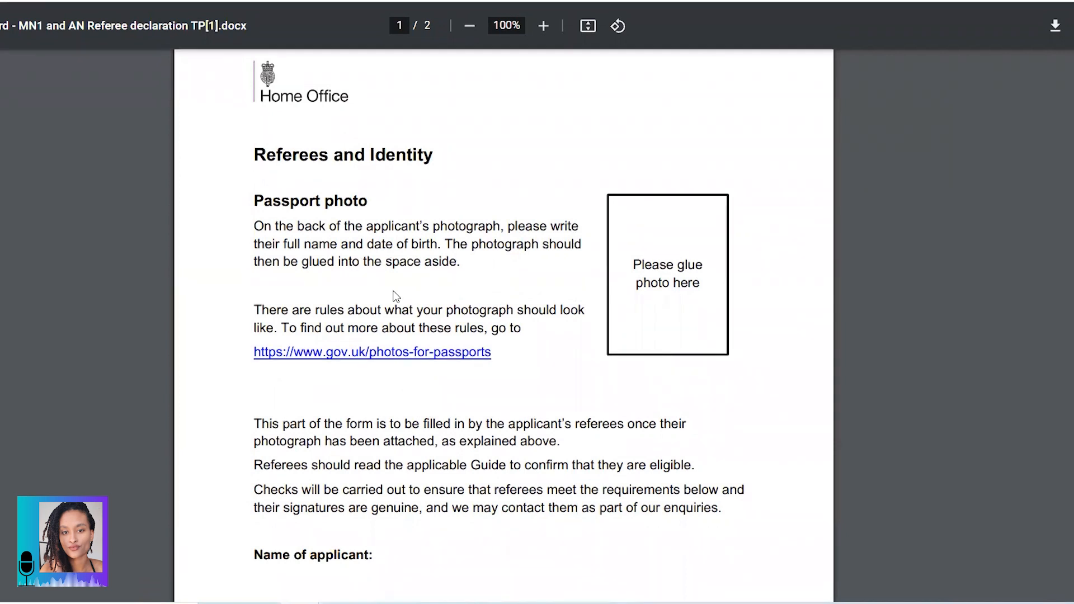
pyautogui.scroll(-3, 641, 258)
pyautogui.scroll(-3, 641, 259)
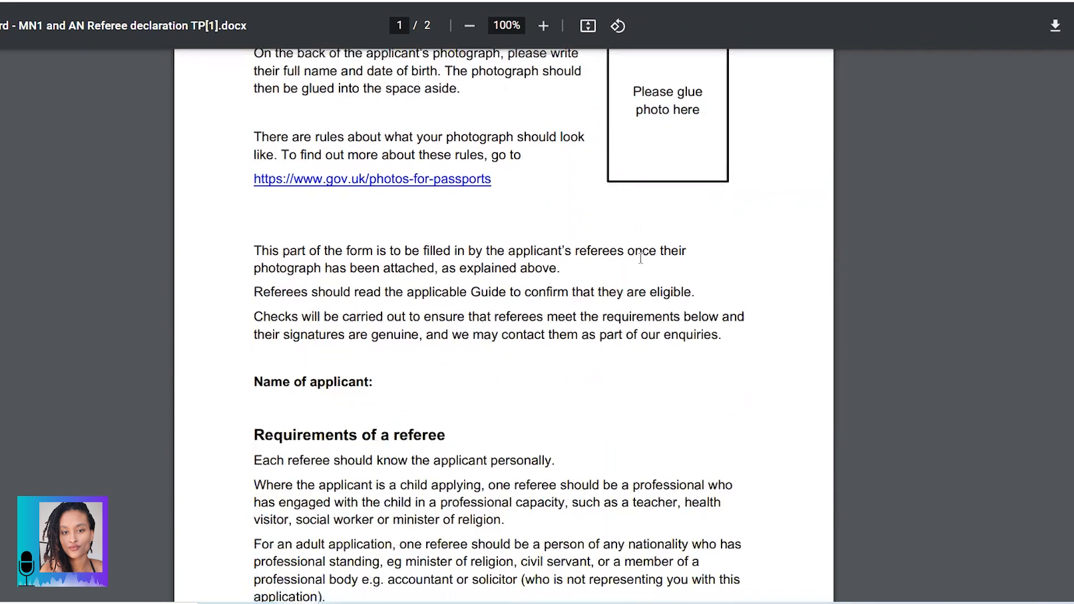
pyautogui.scroll(-1, 645, 262)
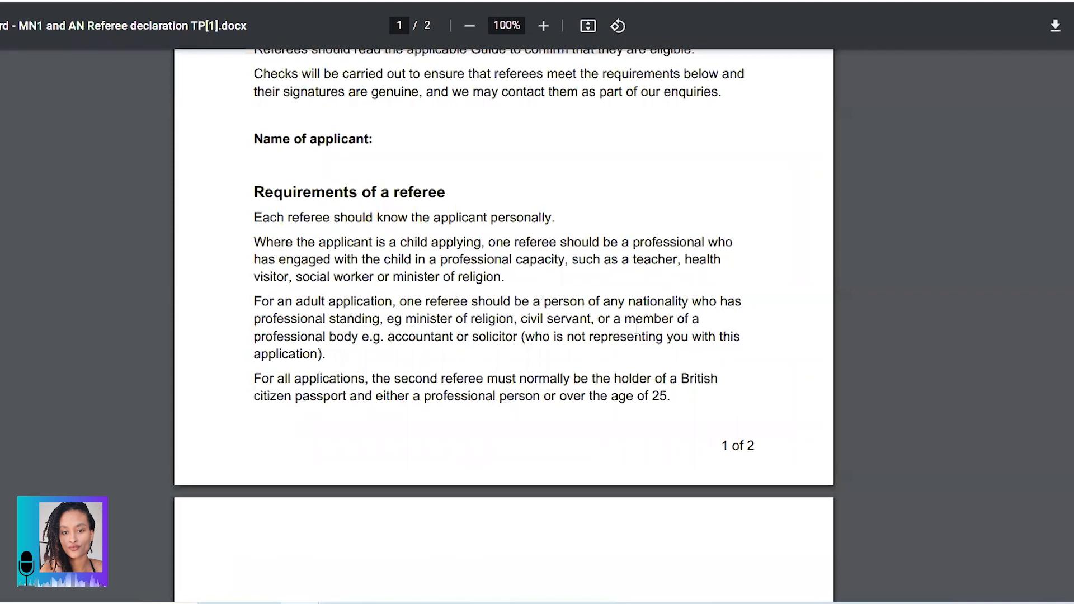
pyautogui.scroll(-1, 637, 331)
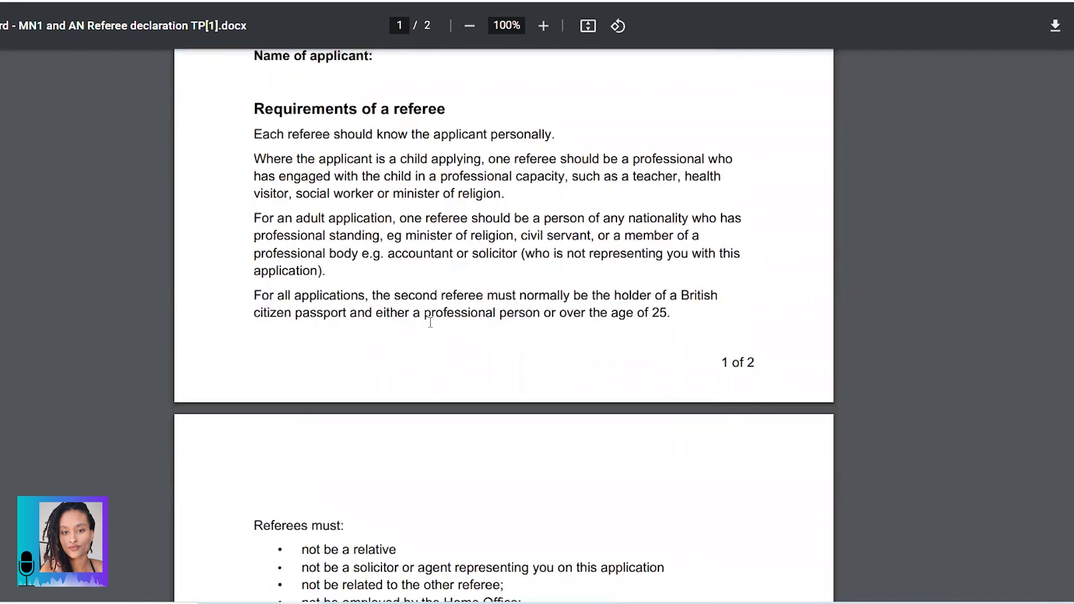
pyautogui.scroll(-2, 676, 312)
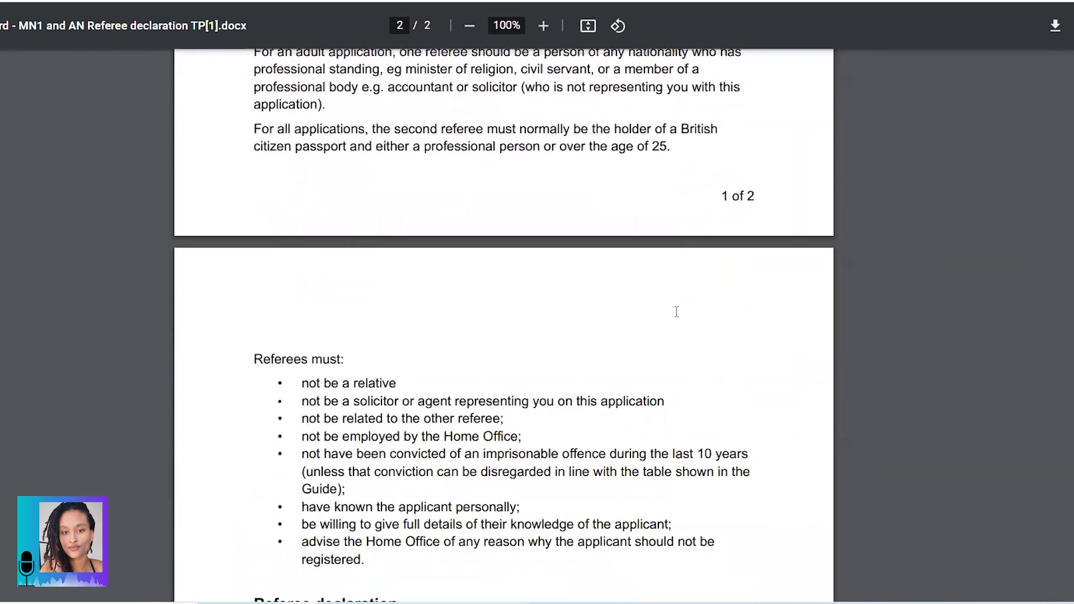
pyautogui.scroll(-1, 677, 312)
pyautogui.scroll(-2, 327, 339)
pyautogui.scroll(-5, 712, 371)
pyautogui.scroll(5, 715, 375)
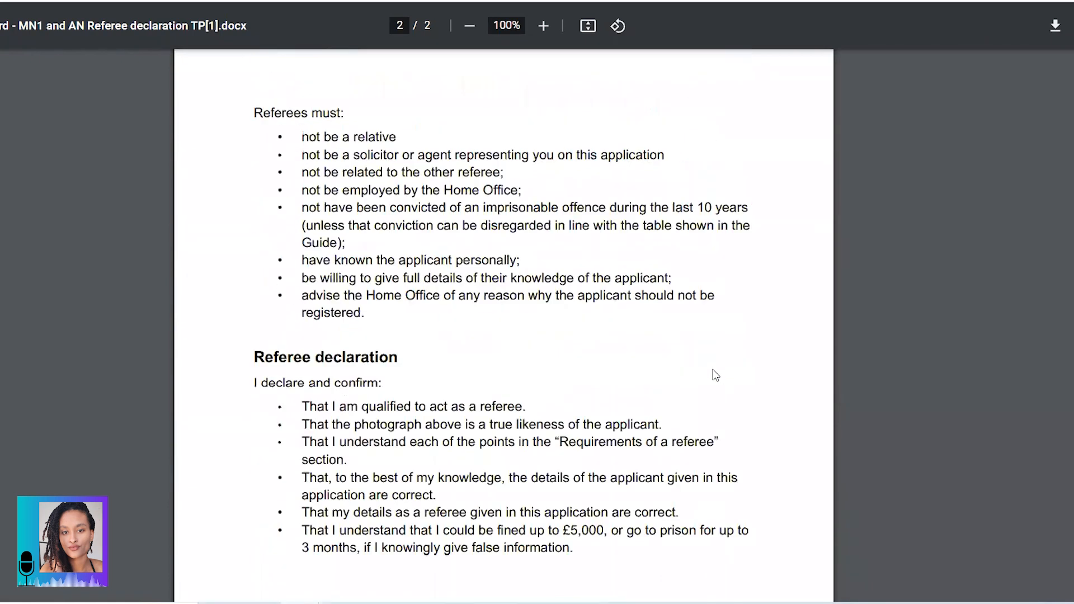
pyautogui.scroll(10, 715, 374)
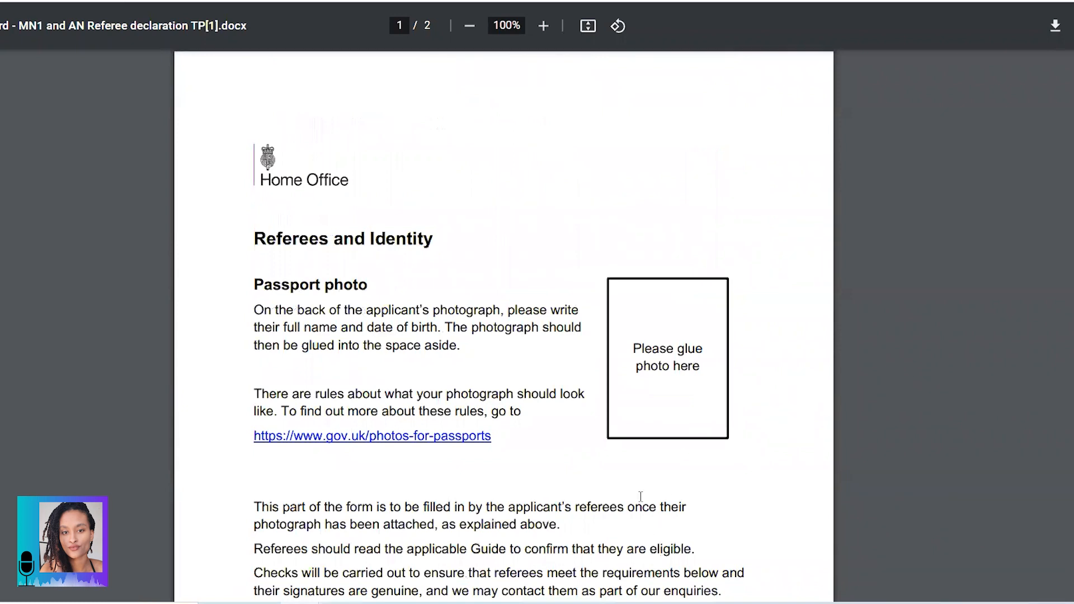
pyautogui.scroll(-3, 640, 498)
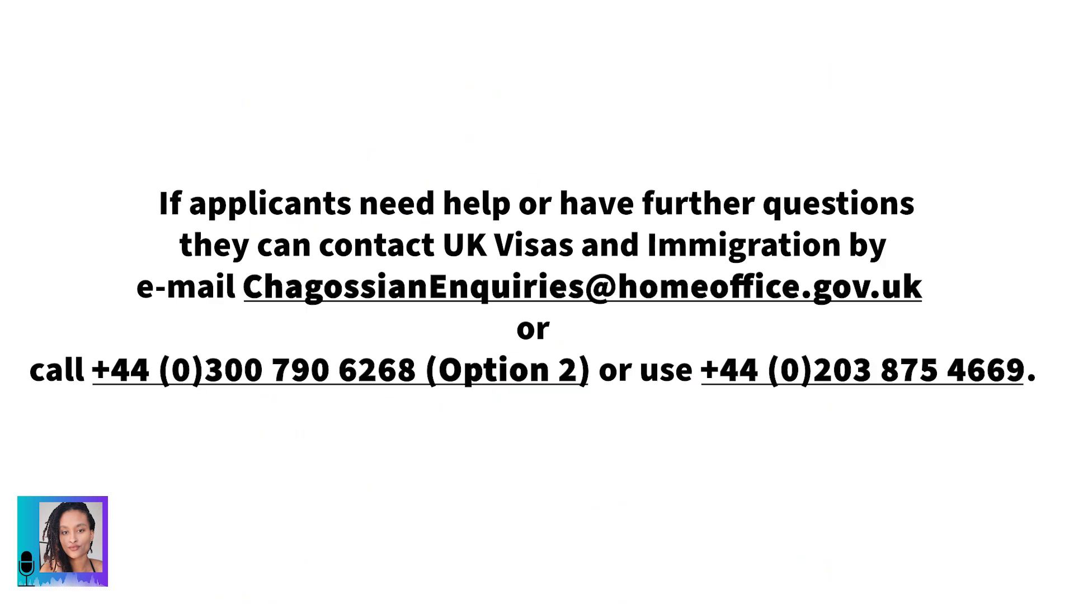